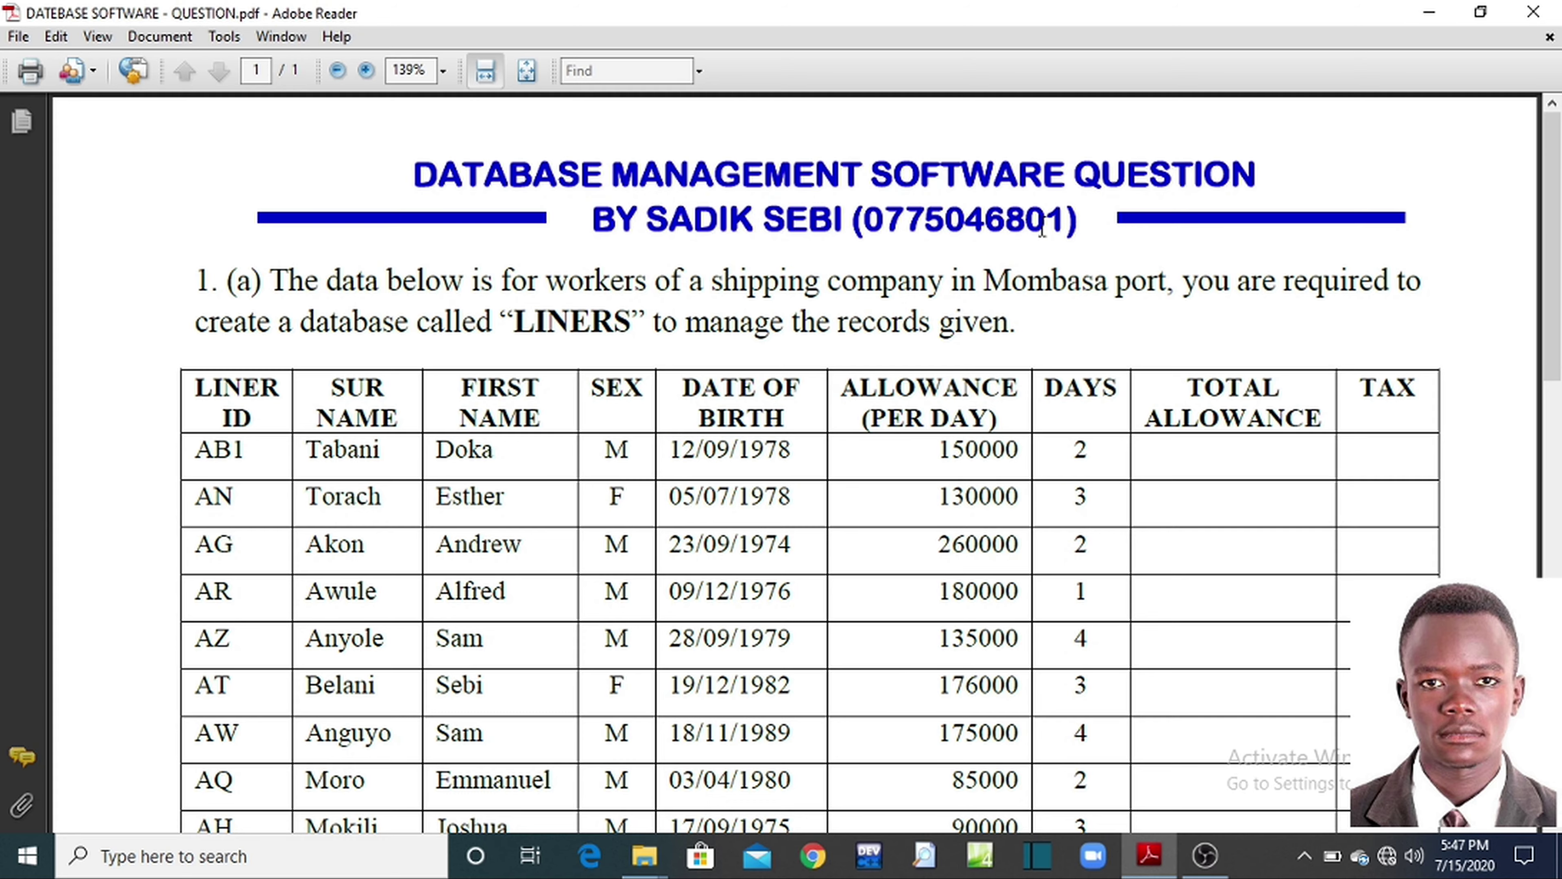
Step: Review the exam question PDF, then open the LINERS database in Access
{"action": "left_click_drag", "start_coordinate": [1553, 259], "coordinate": [1531, 735]}
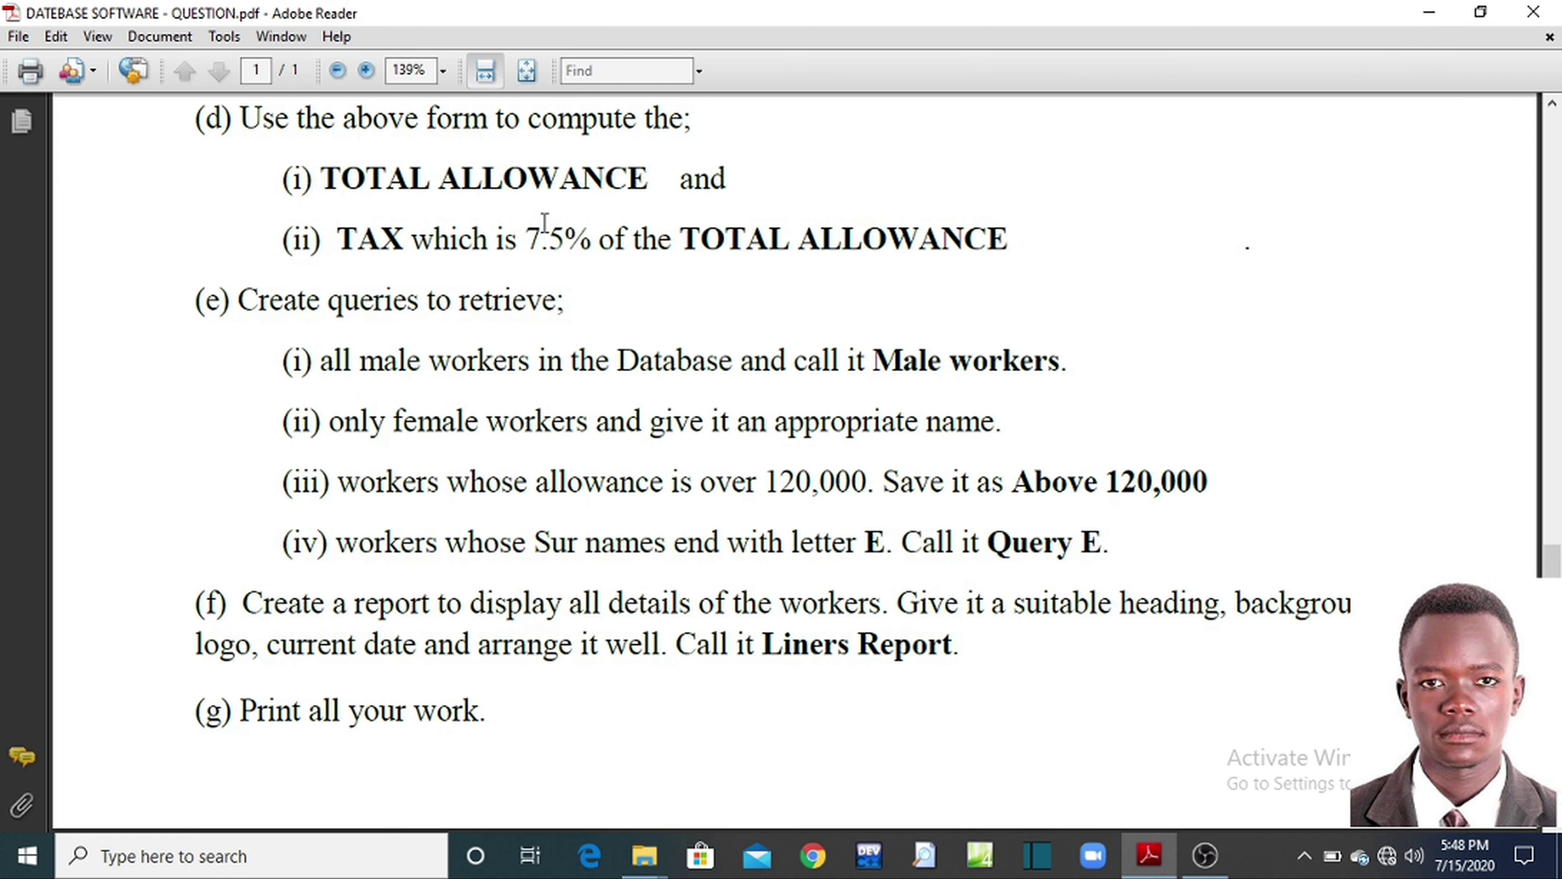
{"action": "left_click", "coordinate": [1430, 13]}
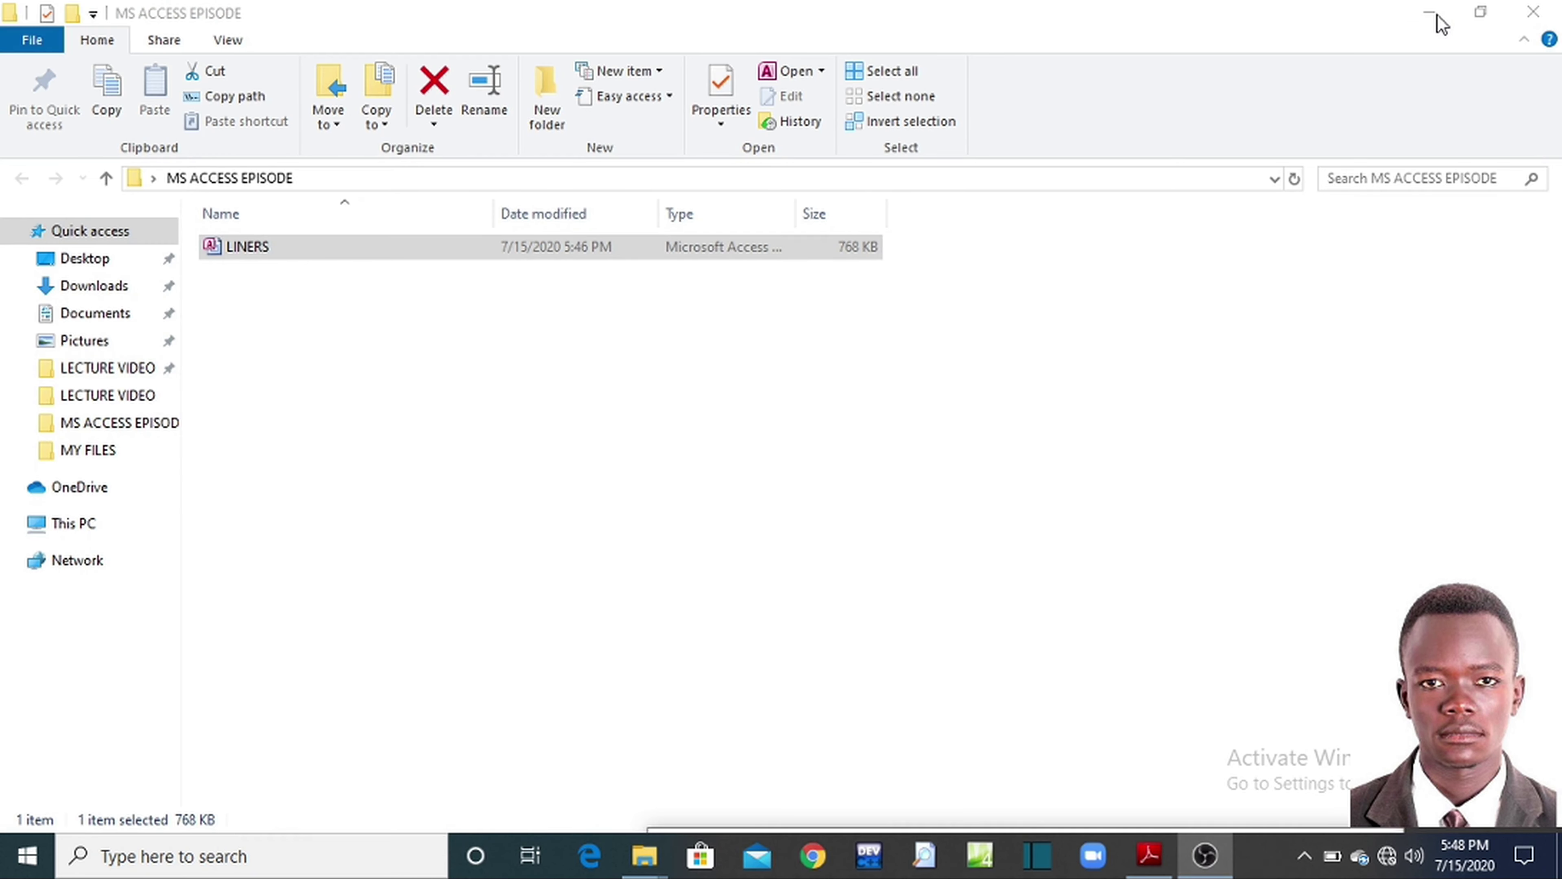
{"action": "double_click", "coordinate": [287, 253]}
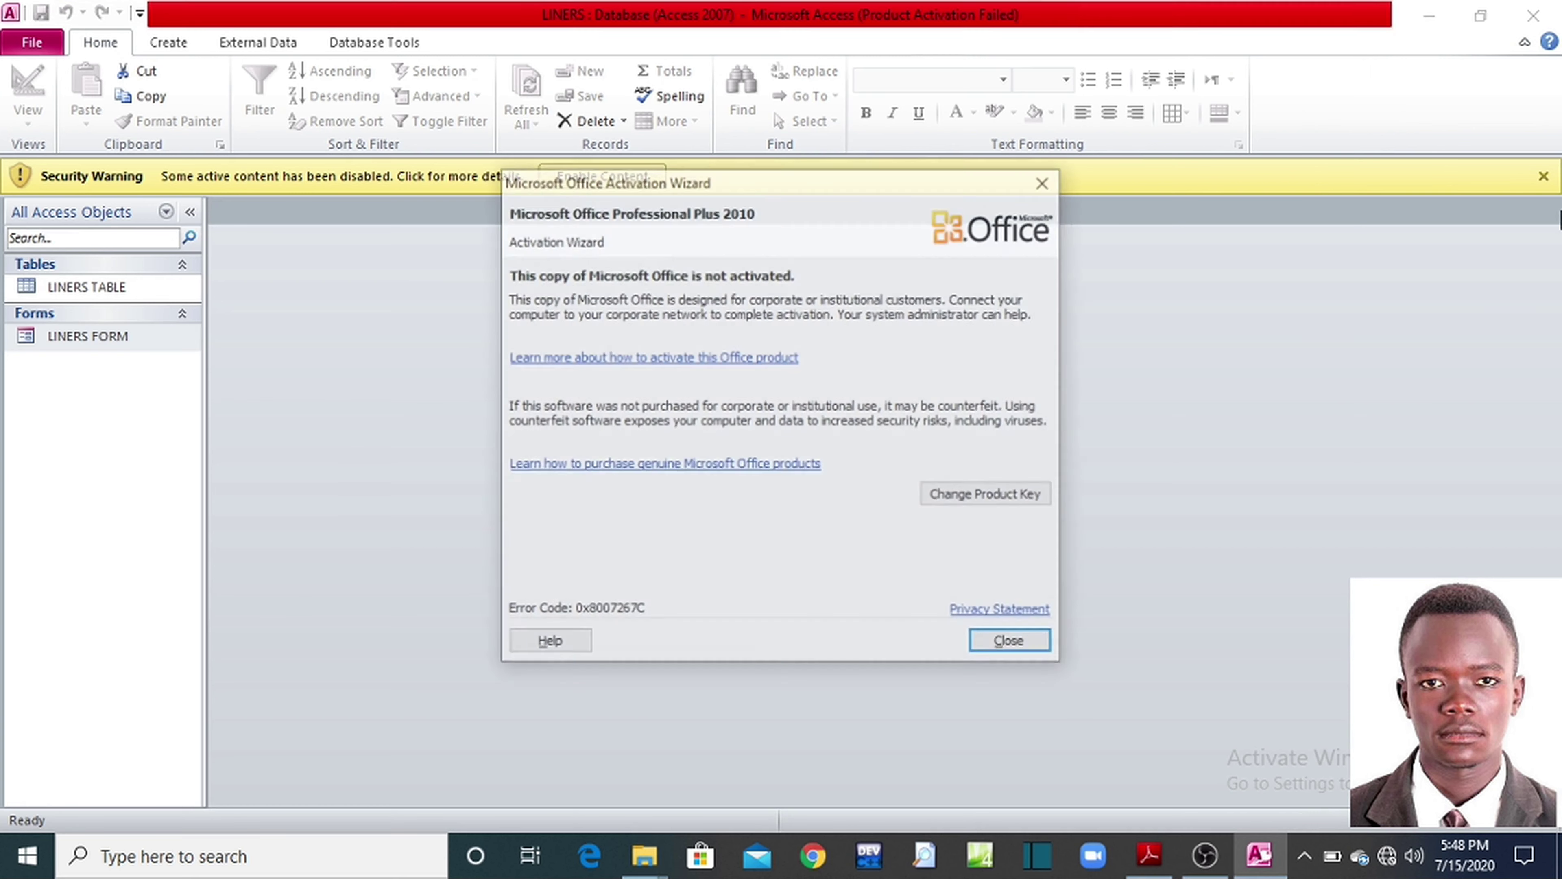
Step: Dismiss the activation notice, enable the LINERS database content, and return to the question PDF
{"action": "left_click", "coordinate": [982, 648]}
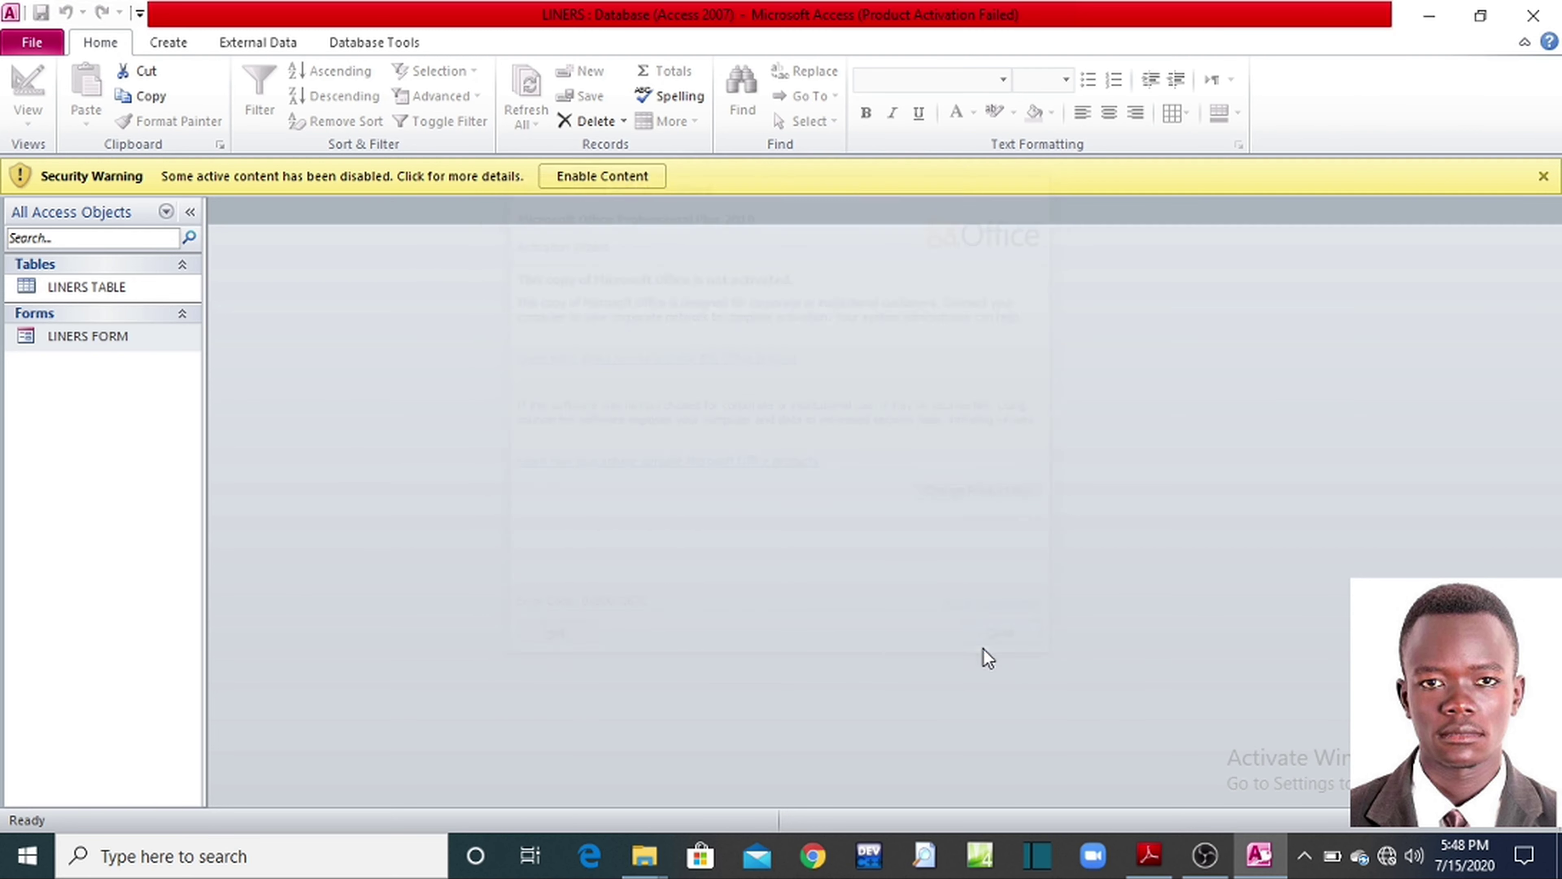
{"action": "left_click", "coordinate": [625, 181]}
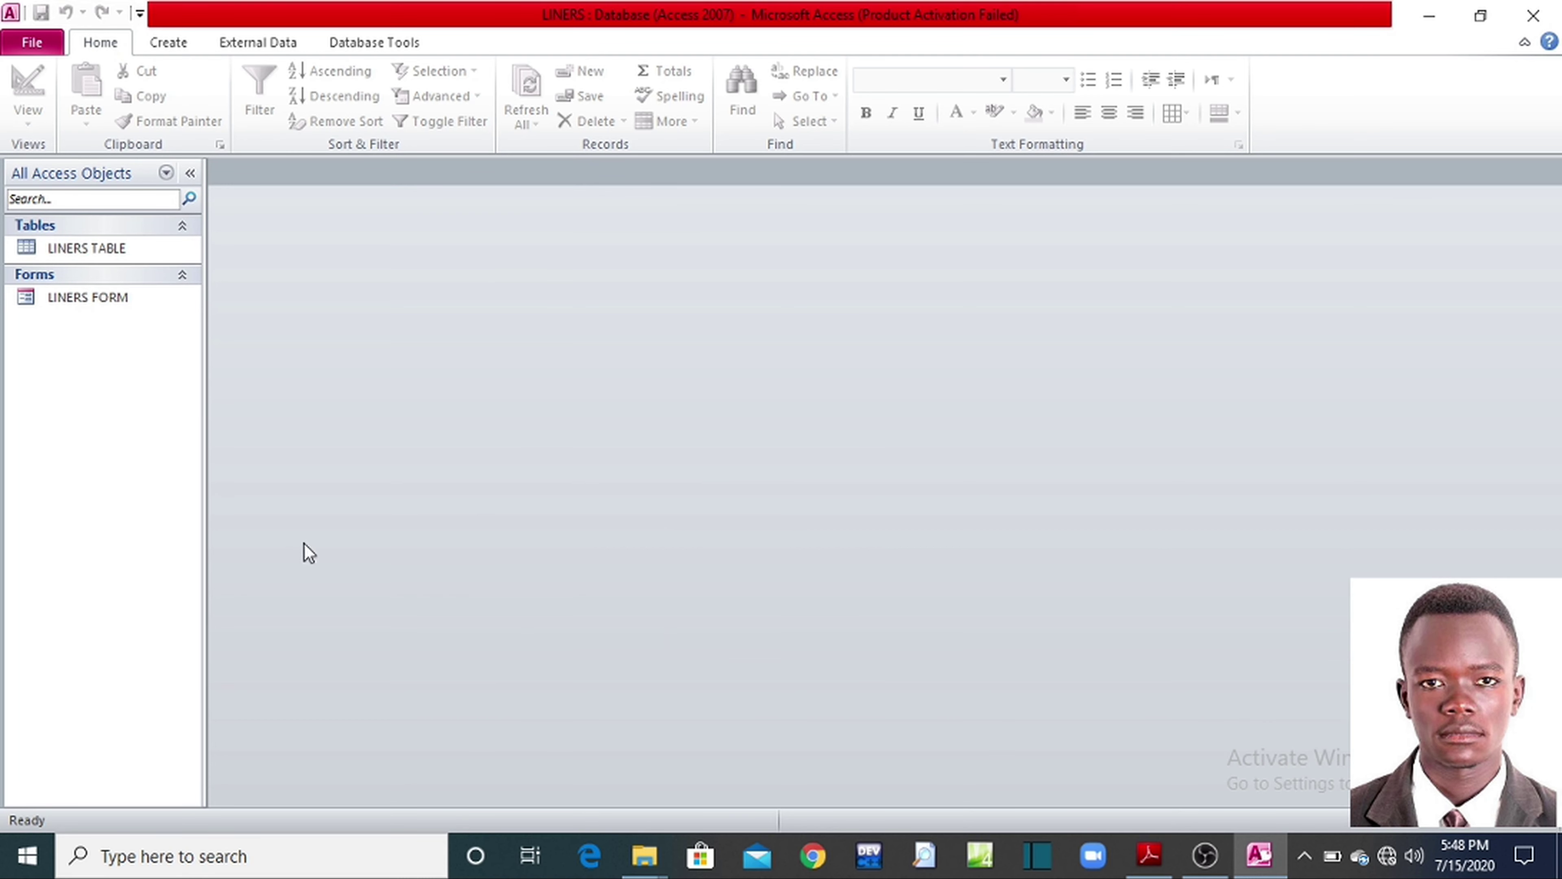
{"action": "left_click", "coordinate": [1150, 869]}
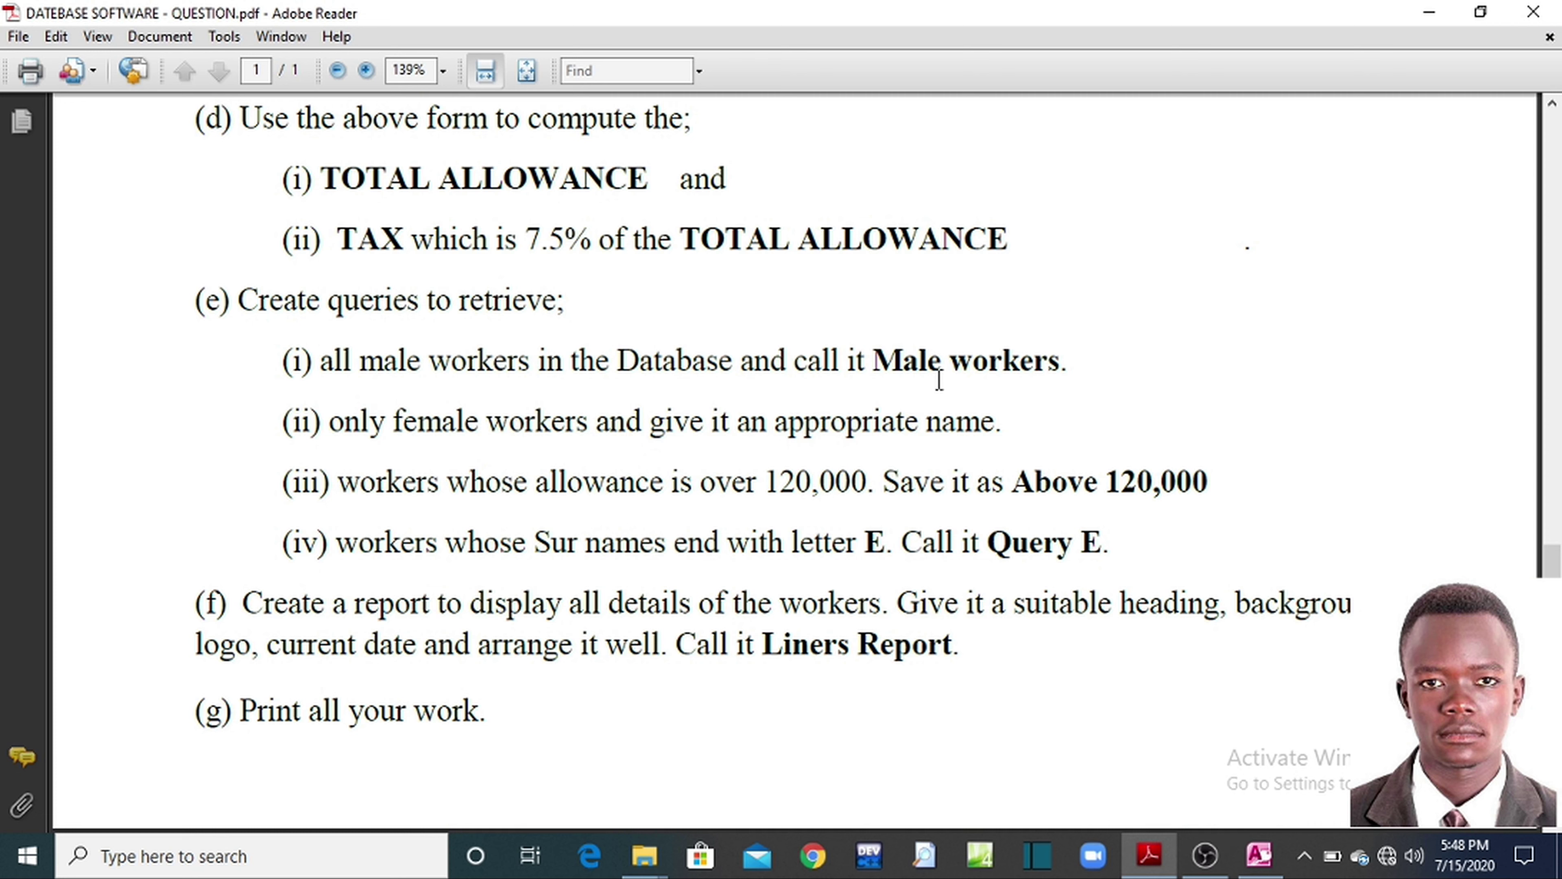
Step: Highlight the Male workers query name and reread the part (e) query tasks
{"action": "left_click_drag", "start_coordinate": [877, 369], "coordinate": [1024, 373]}
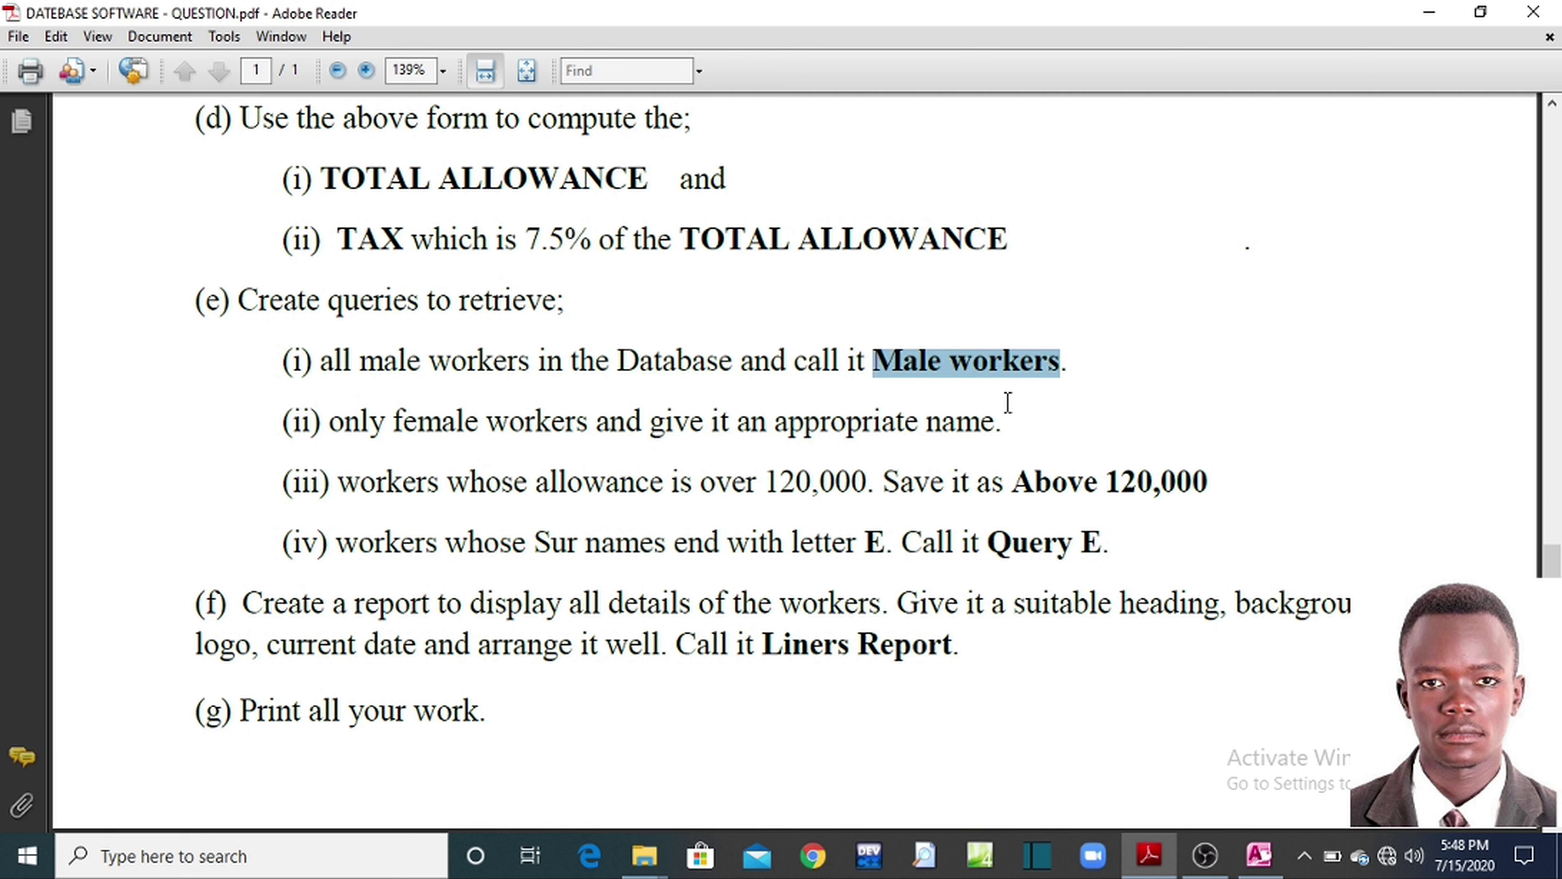
{"action": "left_click", "coordinate": [1004, 423]}
{"action": "left_click_drag", "start_coordinate": [874, 370], "coordinate": [975, 371]}
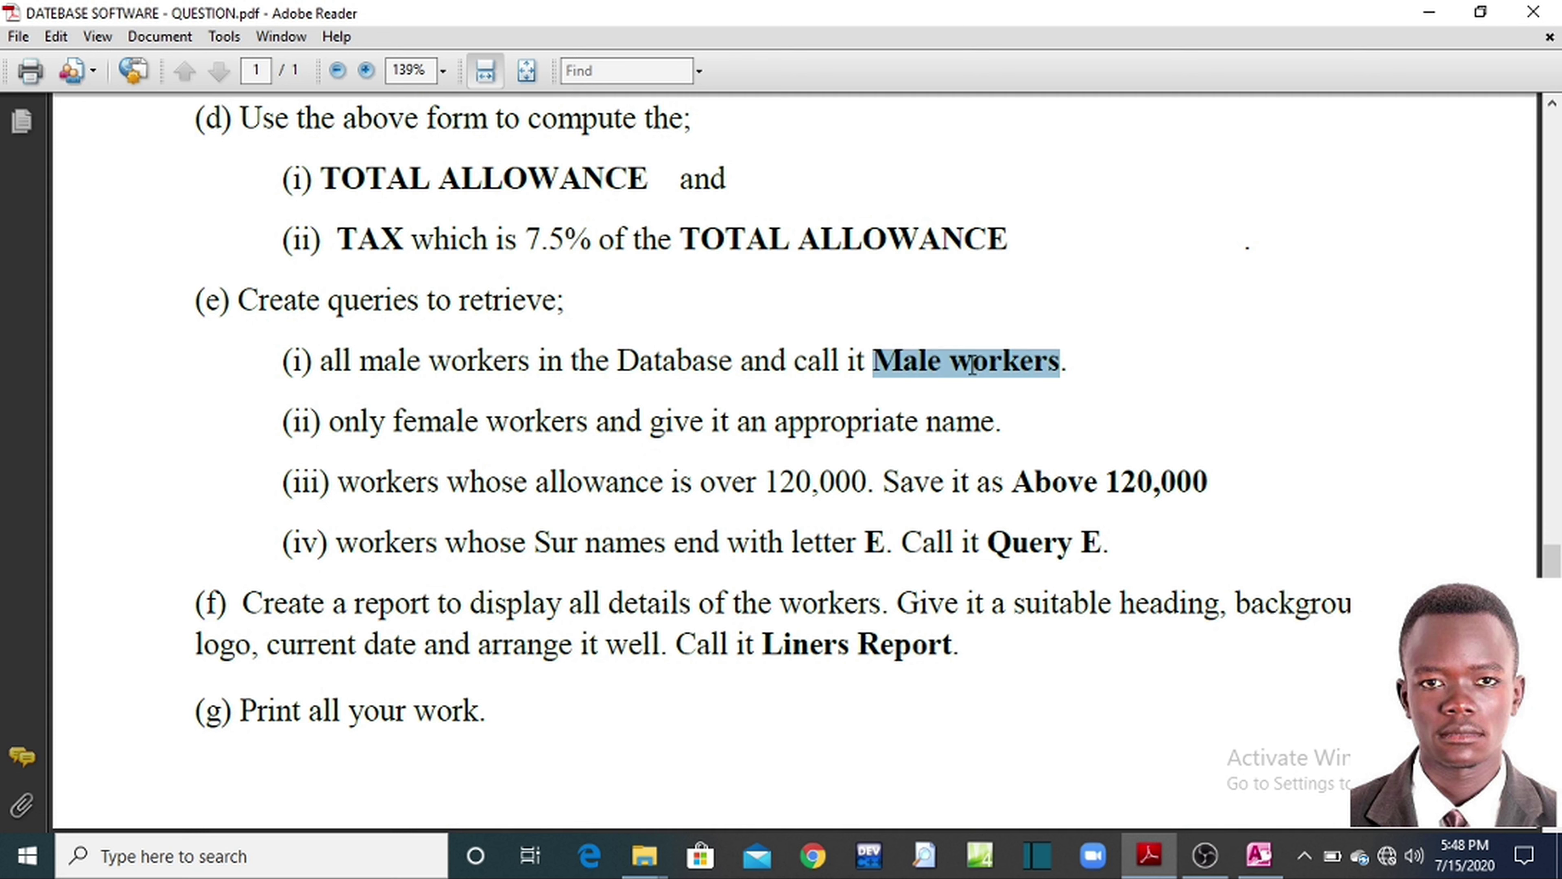
{"action": "left_click", "coordinate": [1007, 371]}
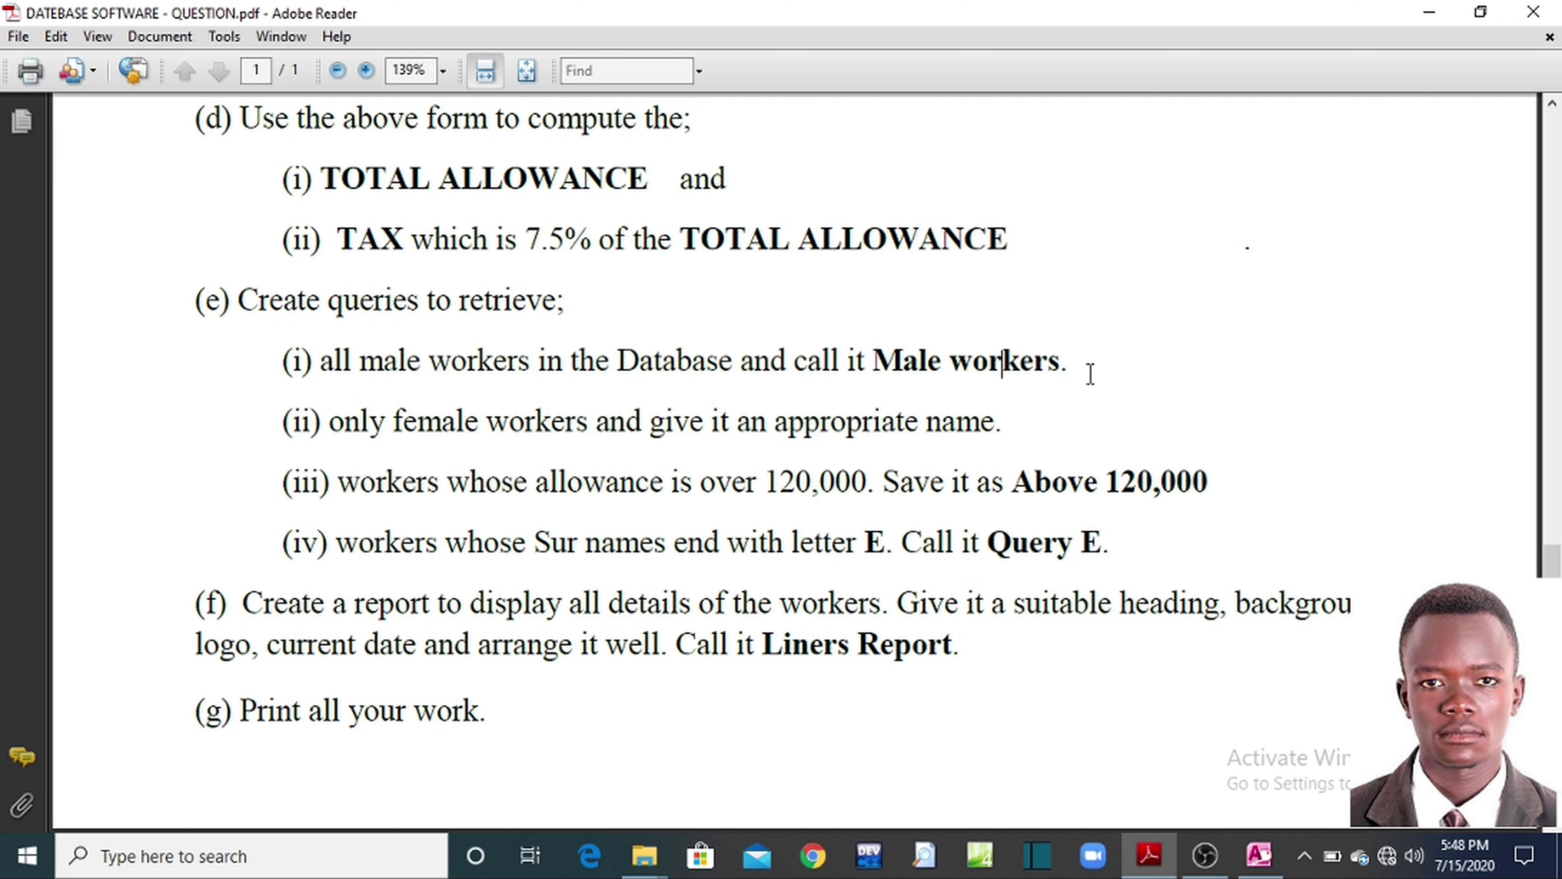
{"action": "scroll", "coordinate": [812, 369], "scroll_direction": "up", "scroll_amount": 3}
{"action": "scroll", "coordinate": [812, 368], "scroll_direction": "down", "scroll_amount": 2}
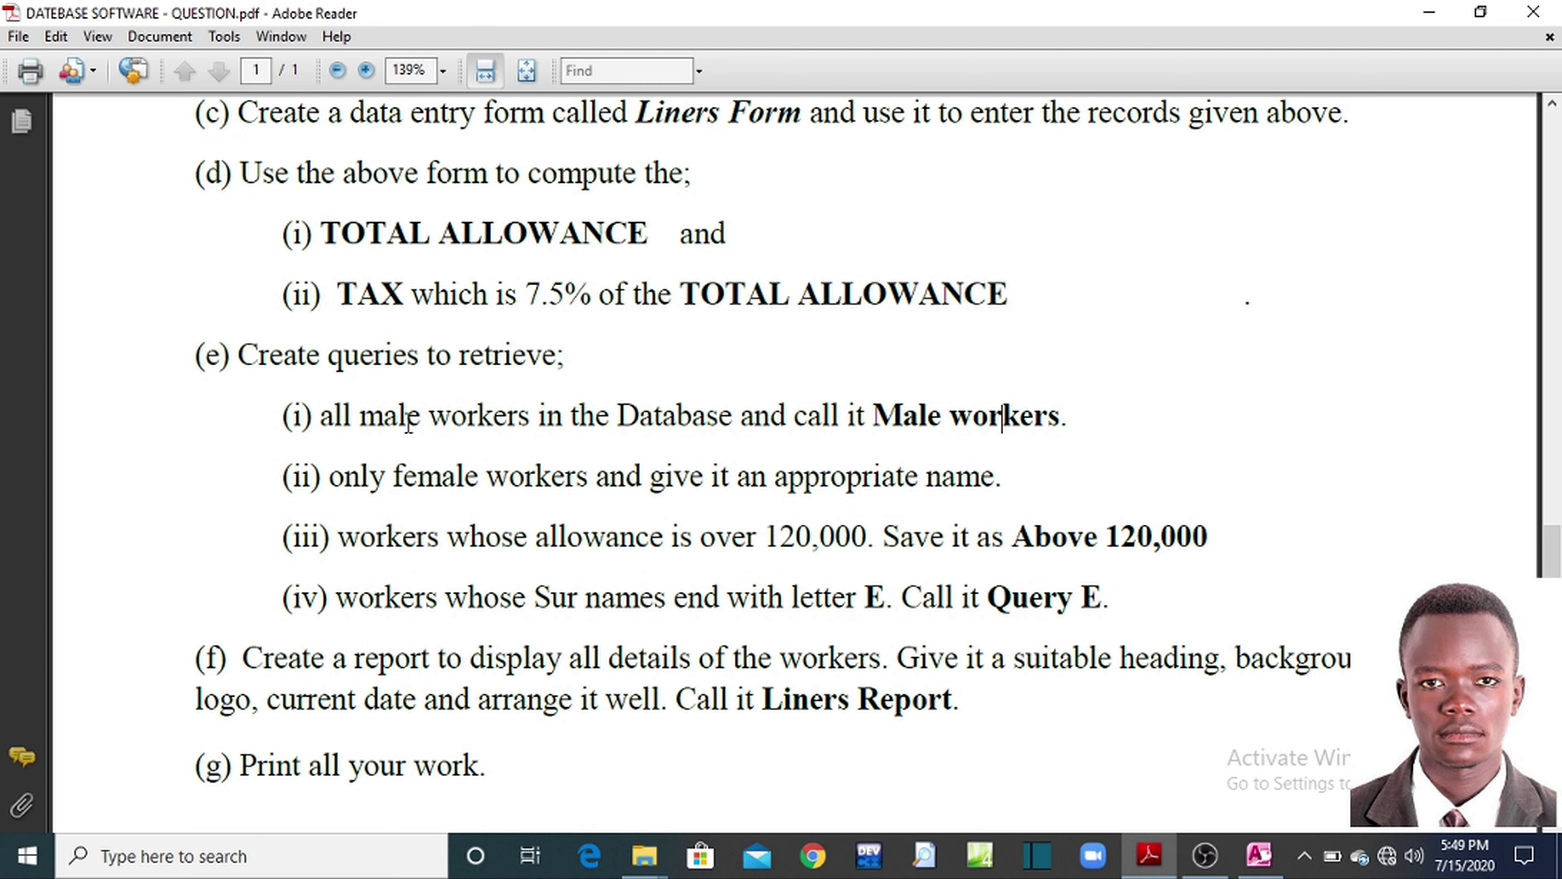
{"action": "scroll", "coordinate": [408, 425], "scroll_direction": "up", "scroll_amount": 3}
{"action": "scroll", "coordinate": [409, 425], "scroll_direction": "down", "scroll_amount": 4}
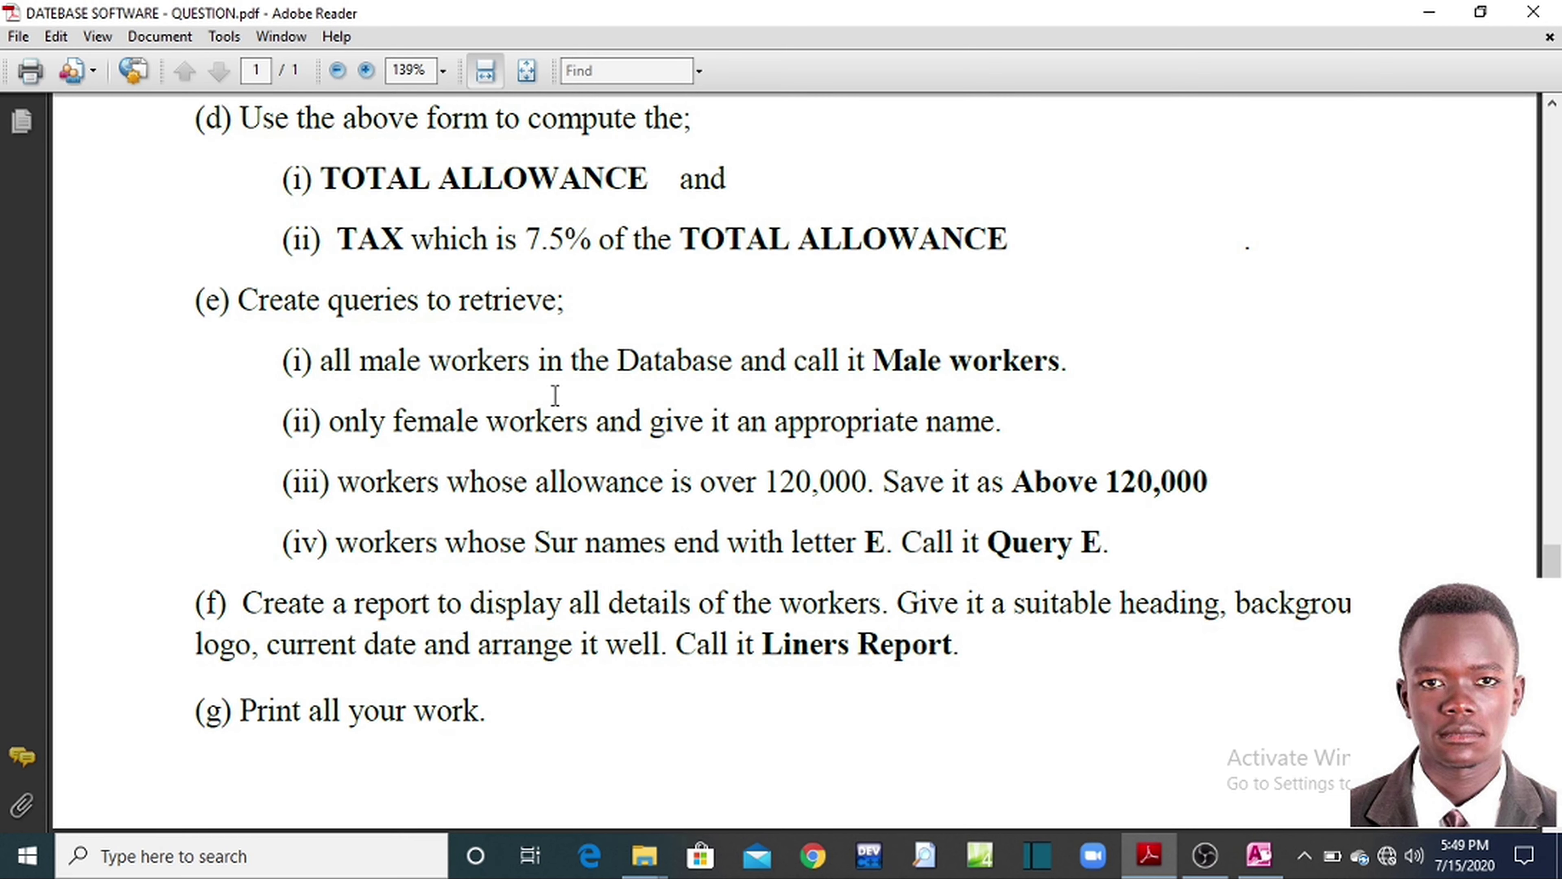
Step: Look over the workers' data table, then switch back to the LINERS database
{"action": "scroll", "coordinate": [676, 394], "scroll_direction": "up", "scroll_amount": 3}
{"action": "scroll", "coordinate": [687, 392], "scroll_direction": "up", "scroll_amount": 7}
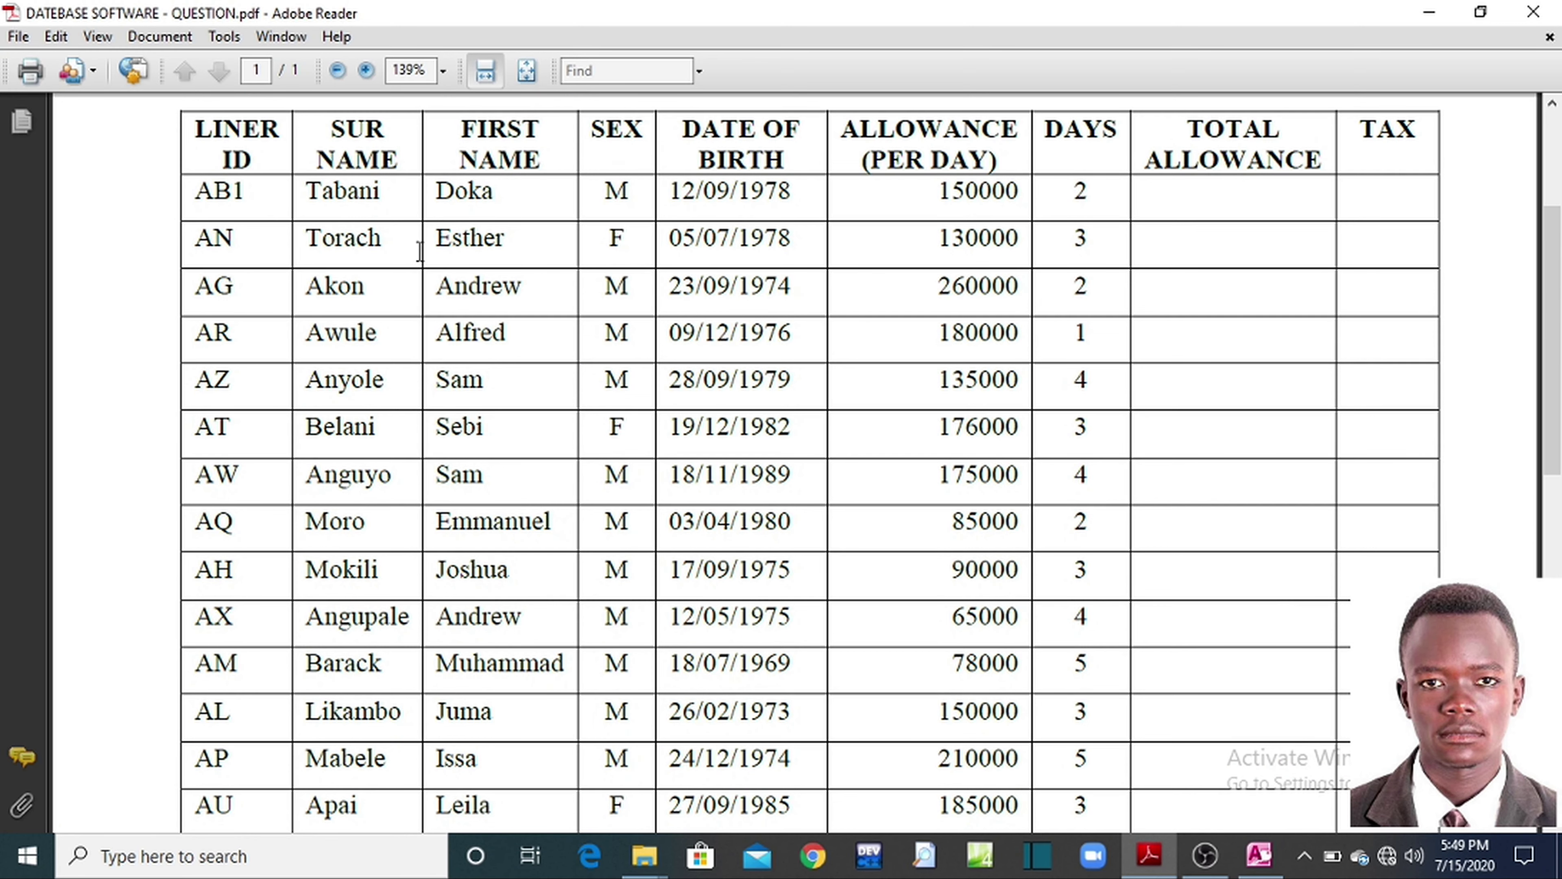
{"action": "scroll", "coordinate": [566, 228], "scroll_direction": "up", "scroll_amount": 1}
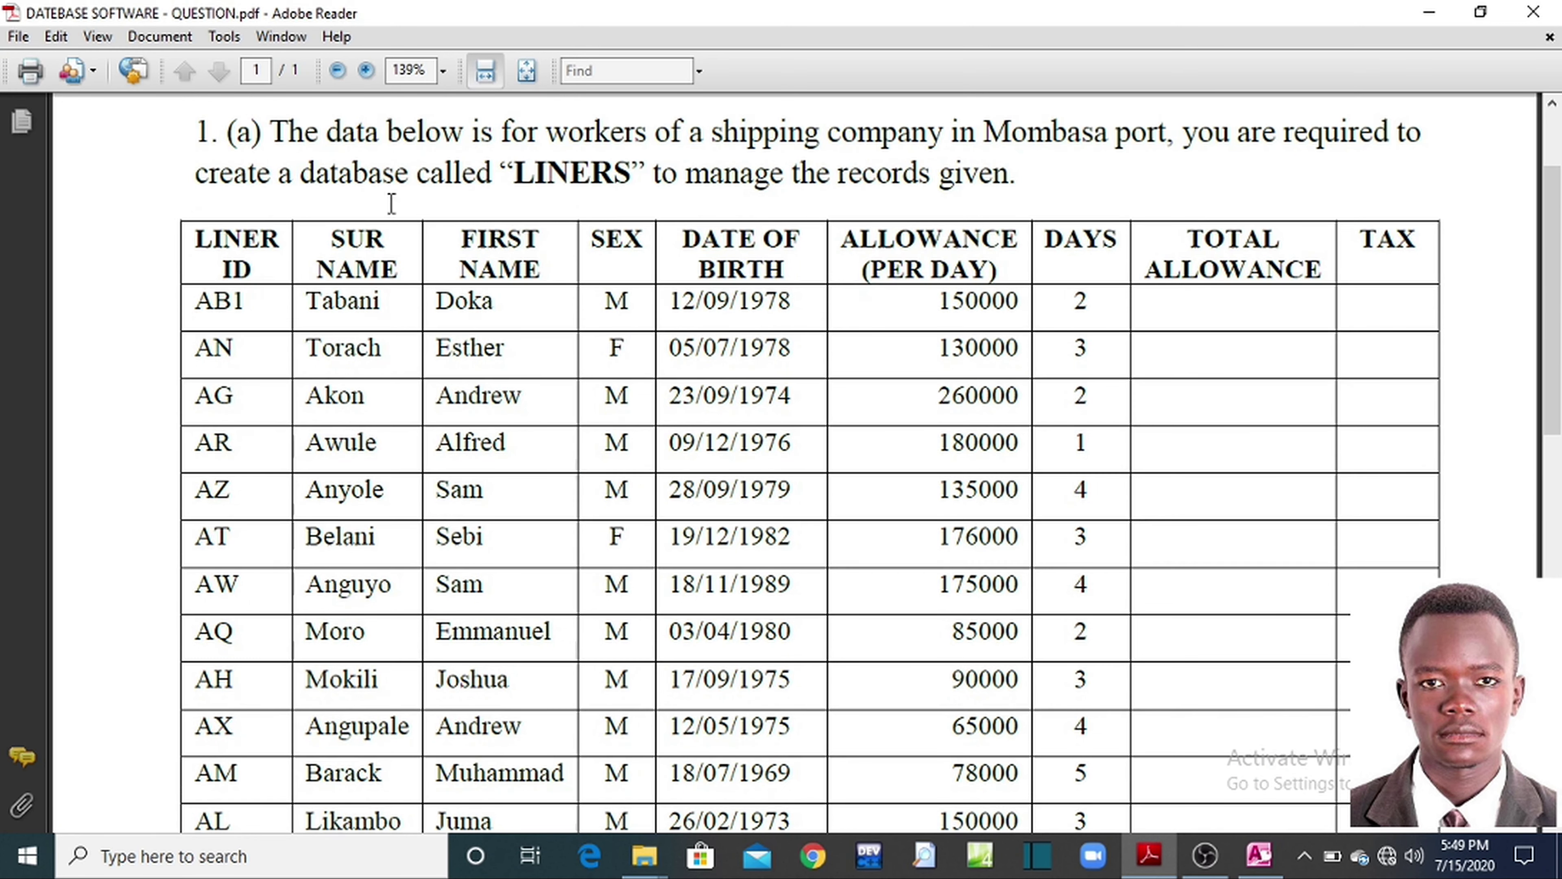
{"action": "scroll", "coordinate": [720, 479], "scroll_direction": "down", "scroll_amount": 1}
{"action": "scroll", "coordinate": [720, 479], "scroll_direction": "down", "scroll_amount": 1}
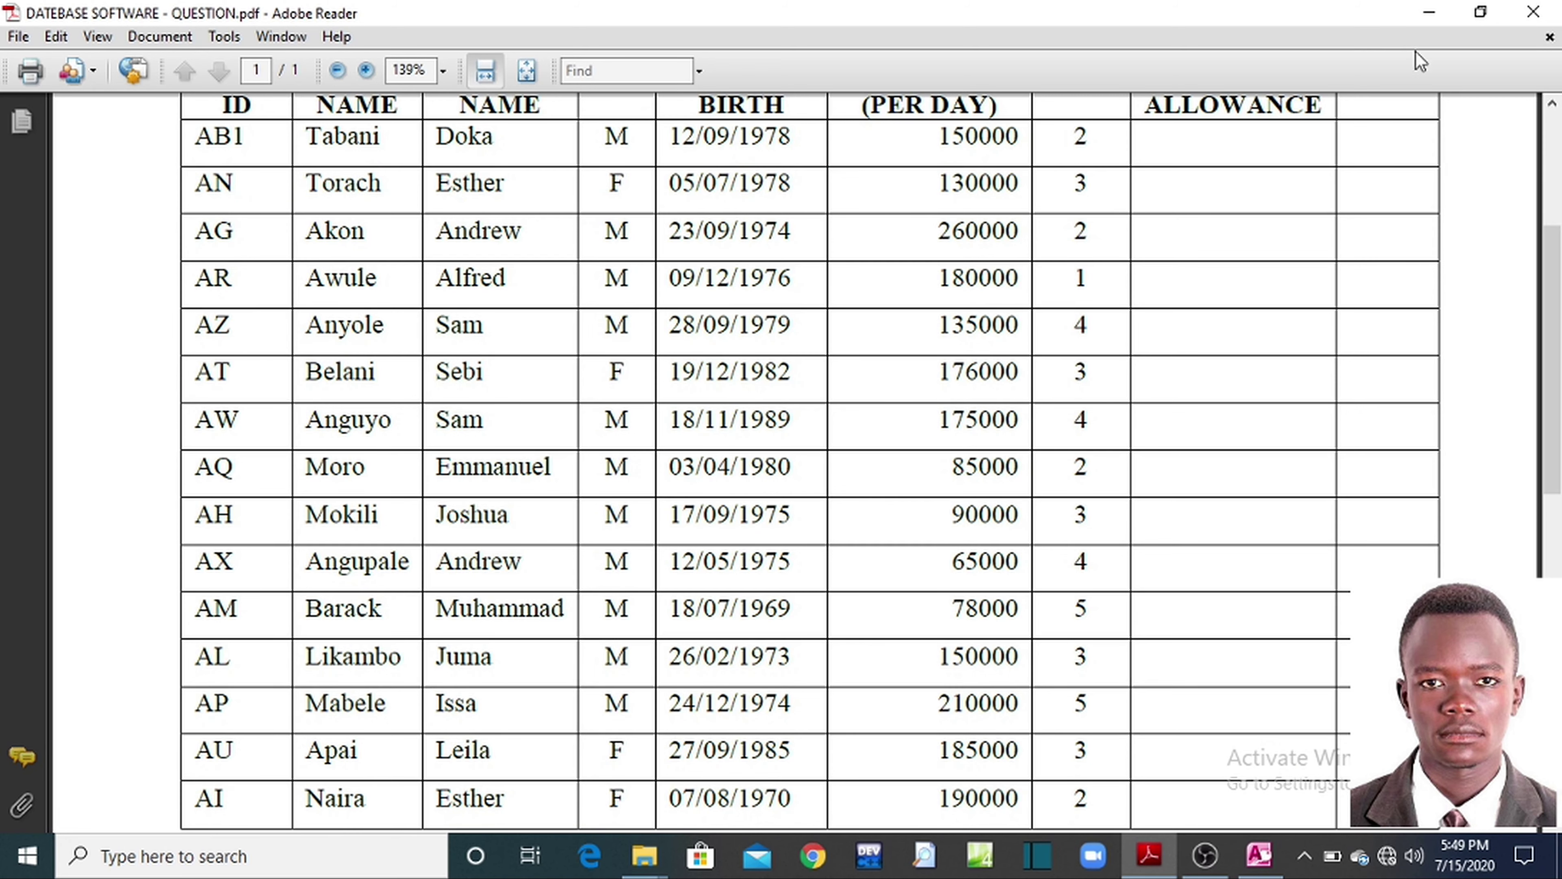
{"action": "left_click", "coordinate": [1423, 18]}
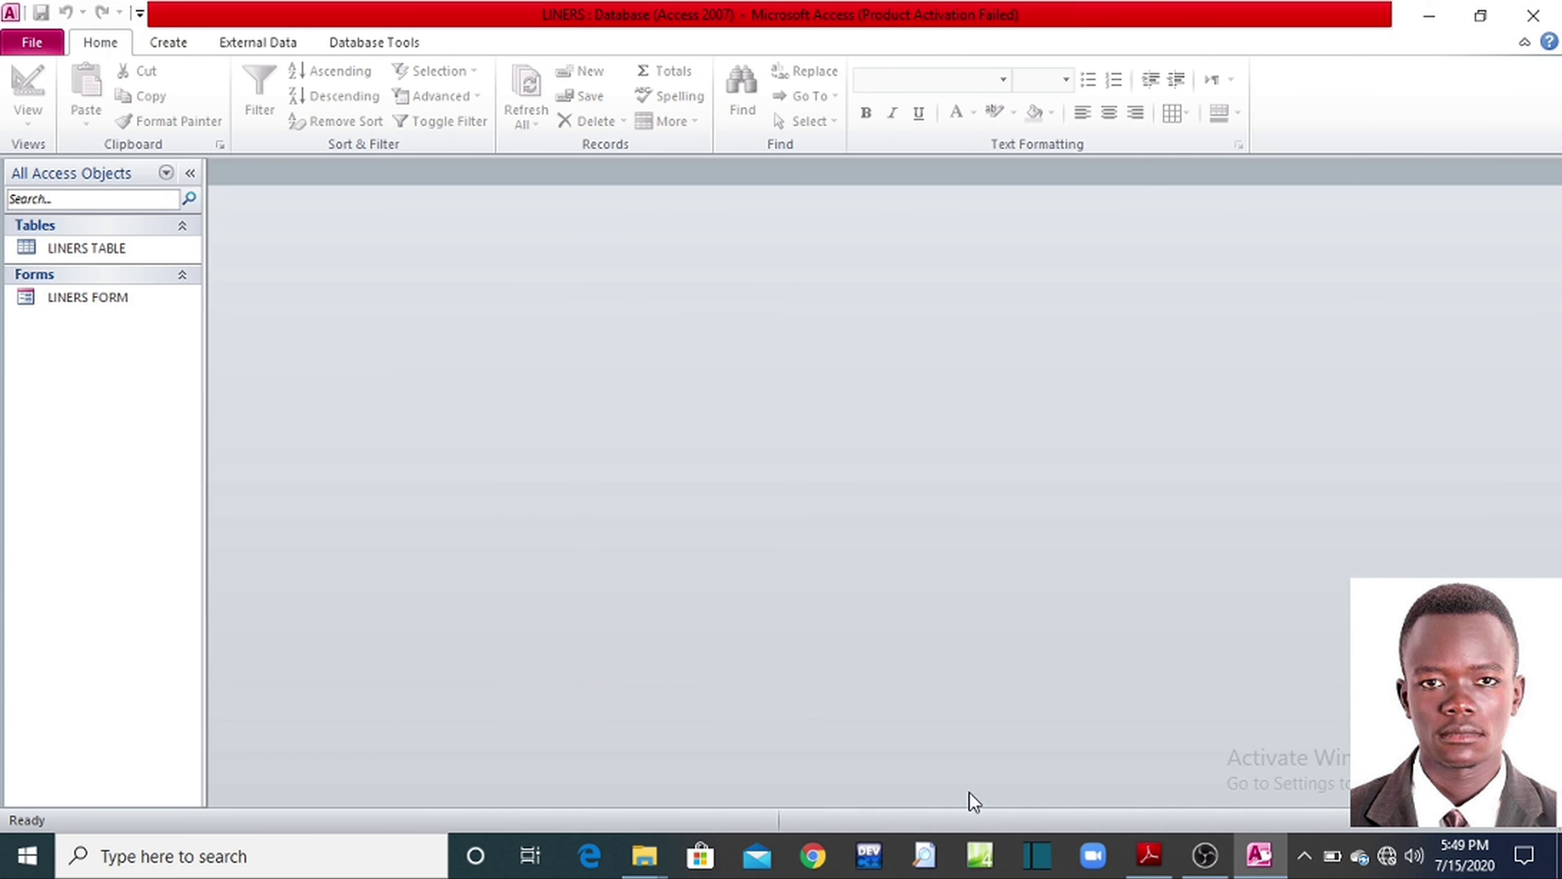
{"action": "left_click", "coordinate": [1129, 847]}
{"action": "scroll", "coordinate": [788, 464], "scroll_direction": "down", "scroll_amount": 15}
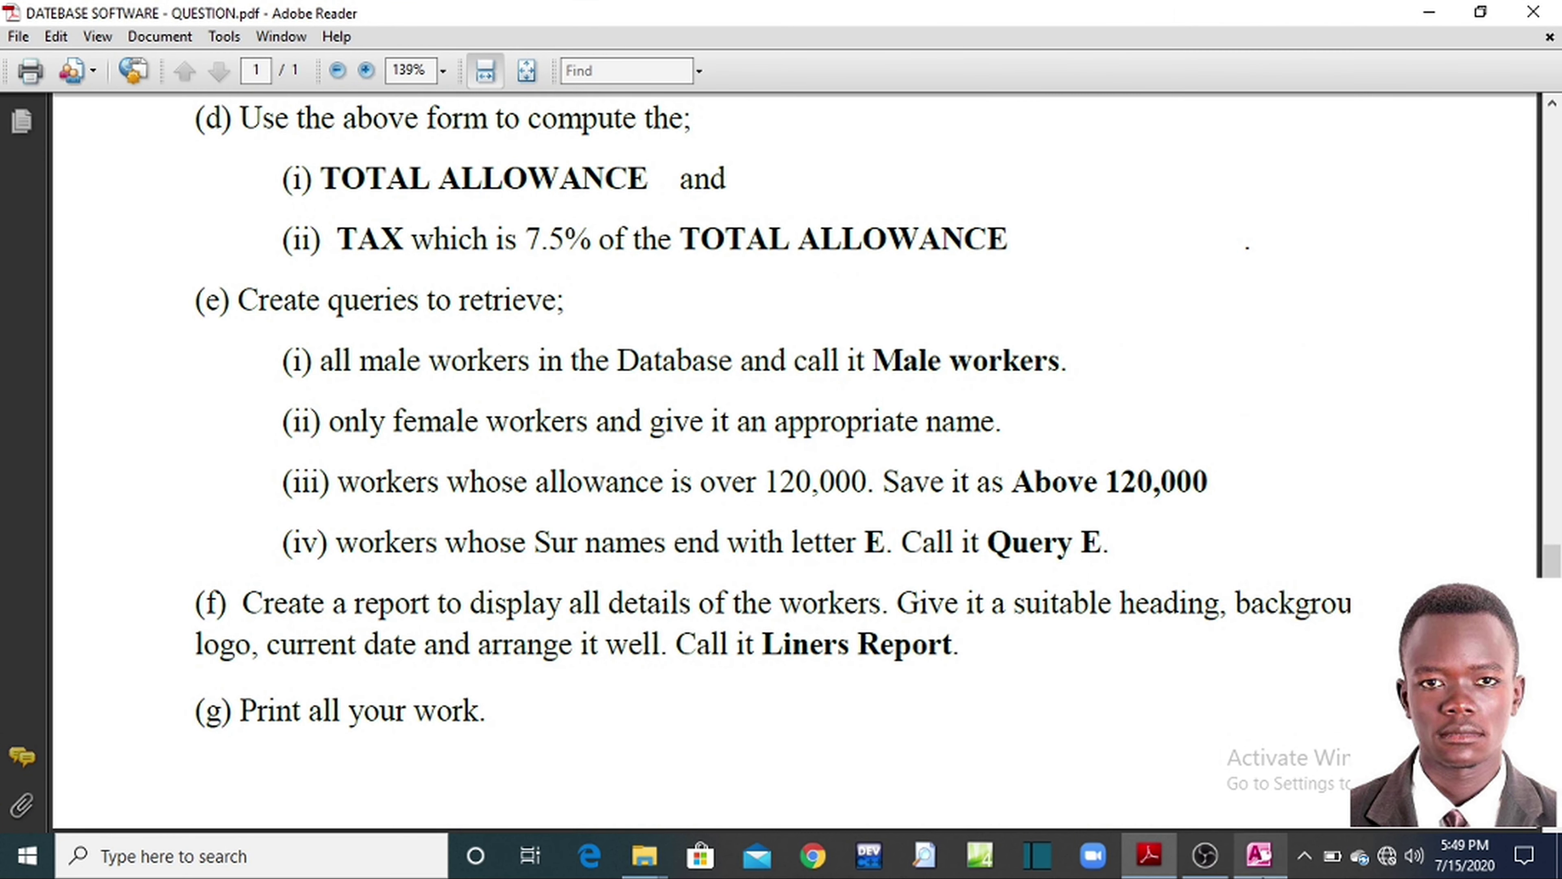
{"action": "left_click", "coordinate": [1259, 856]}
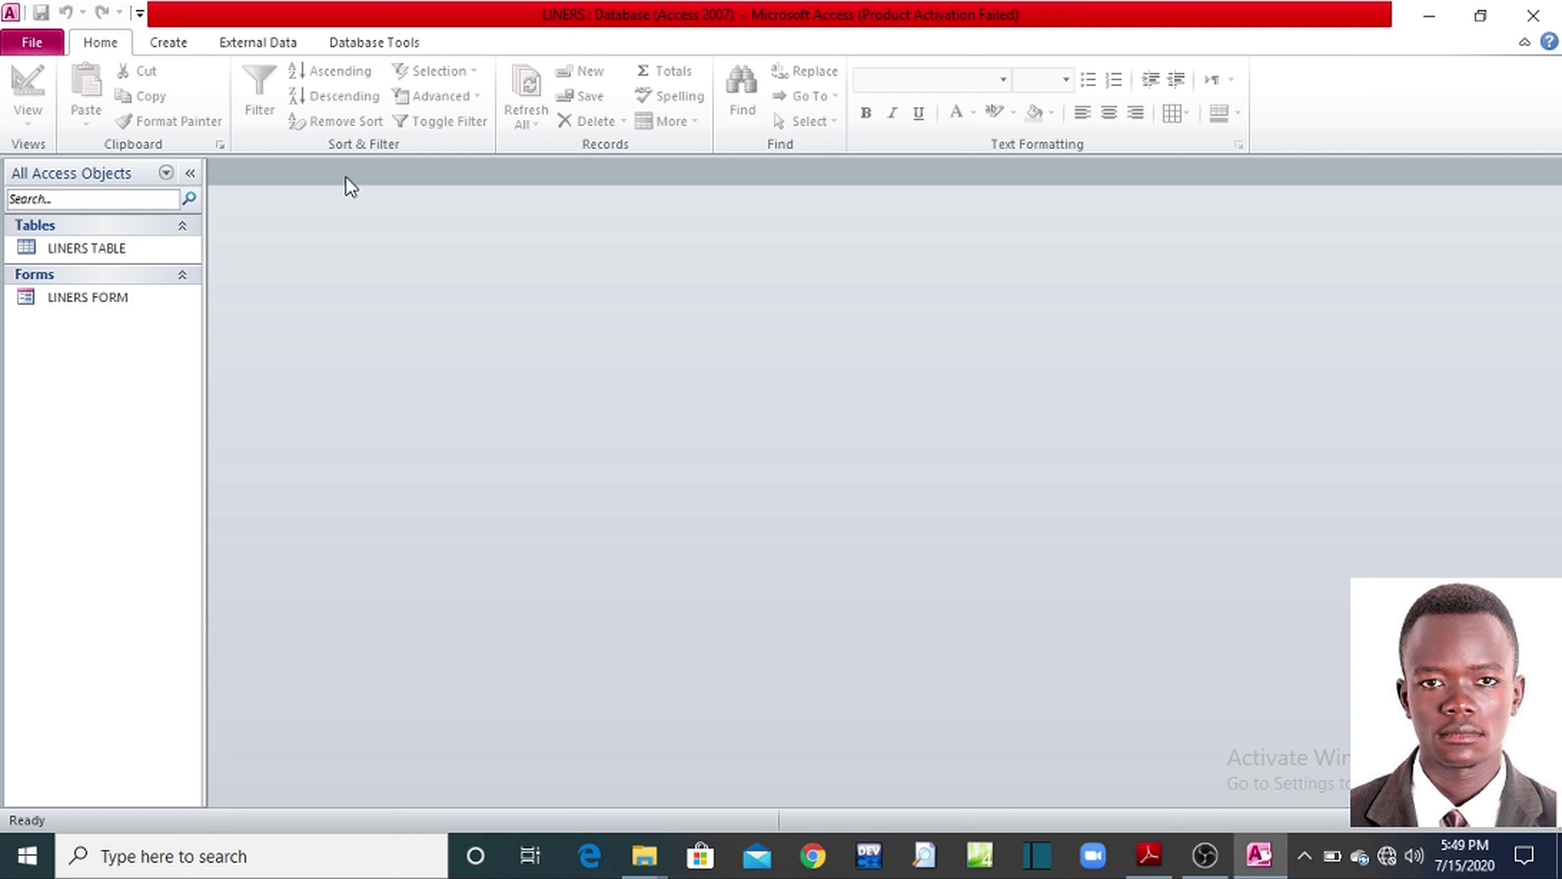
Step: Start a new design query and add LINERS TABLE to it from Show Table
{"action": "left_click", "coordinate": [160, 50]}
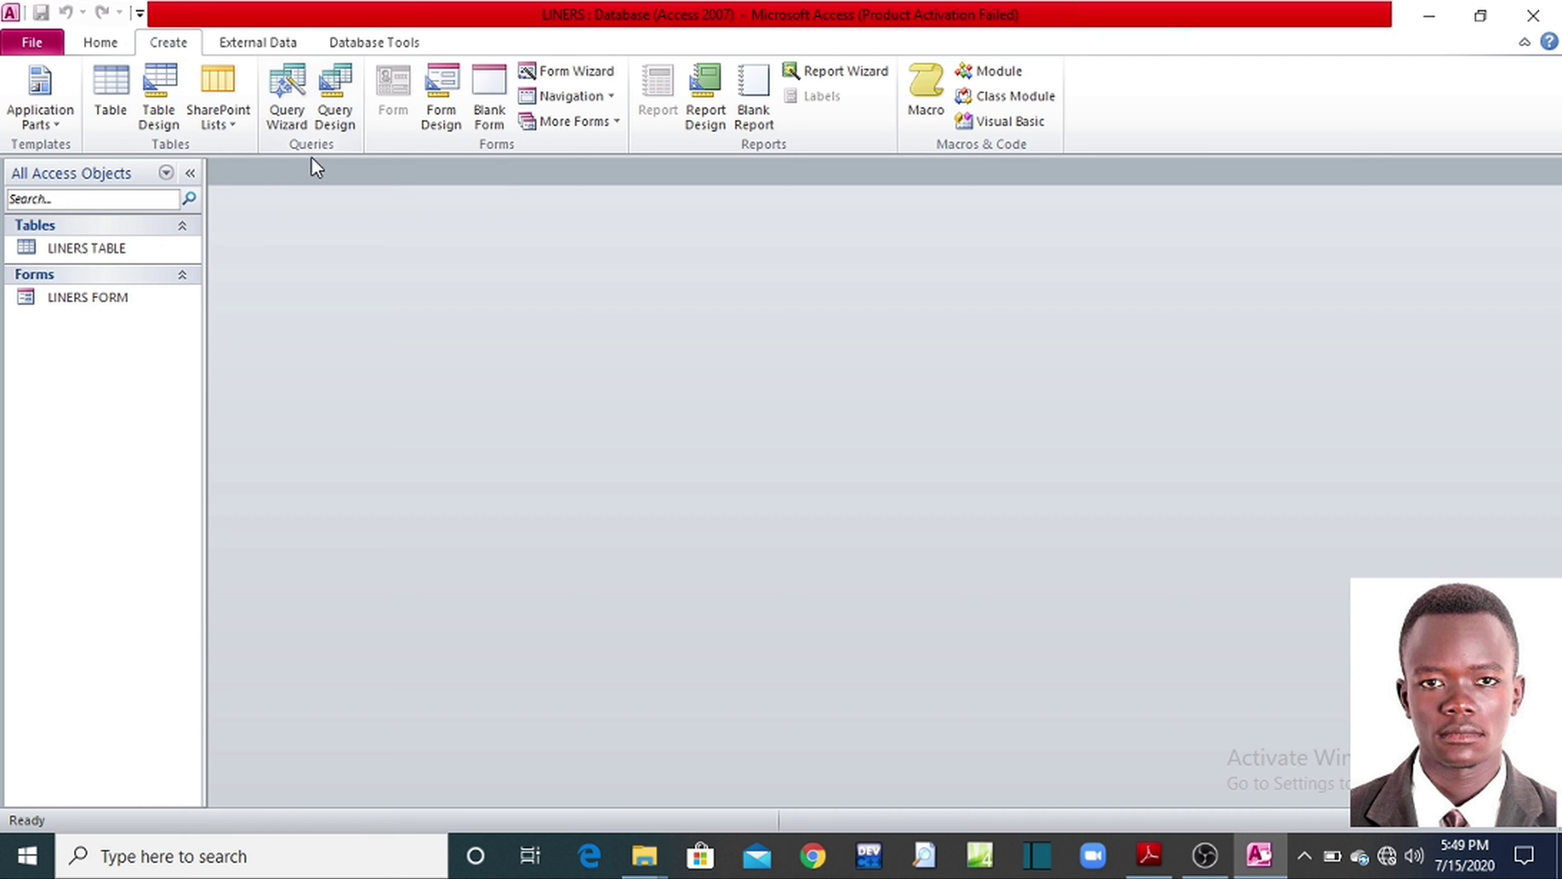
{"action": "left_click", "coordinate": [332, 105]}
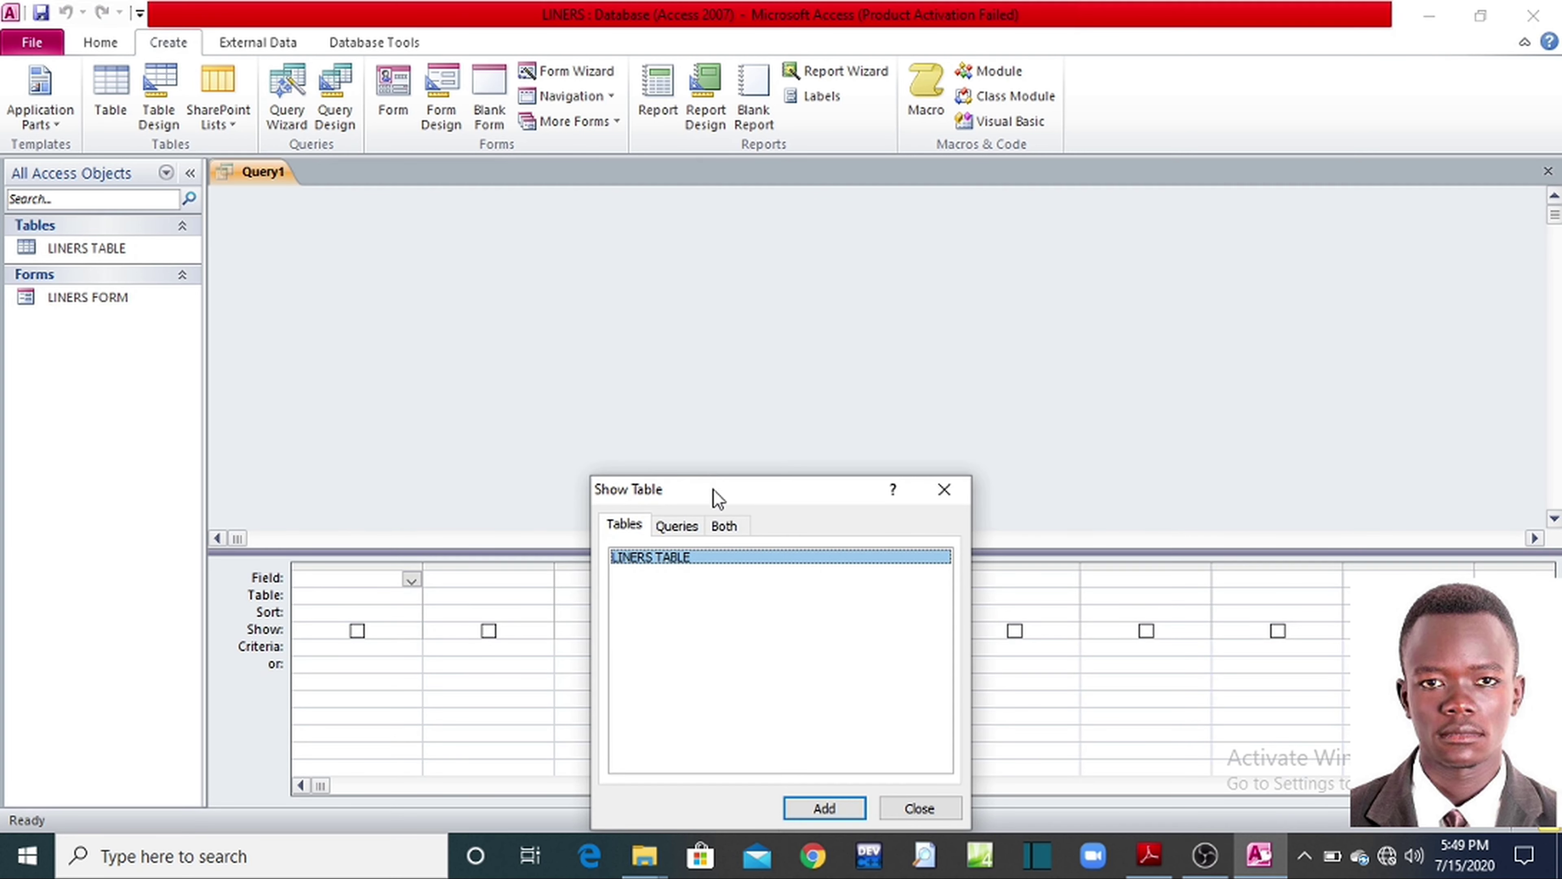
{"action": "left_click_drag", "start_coordinate": [713, 489], "coordinate": [645, 249]}
{"action": "left_click", "coordinate": [521, 282]}
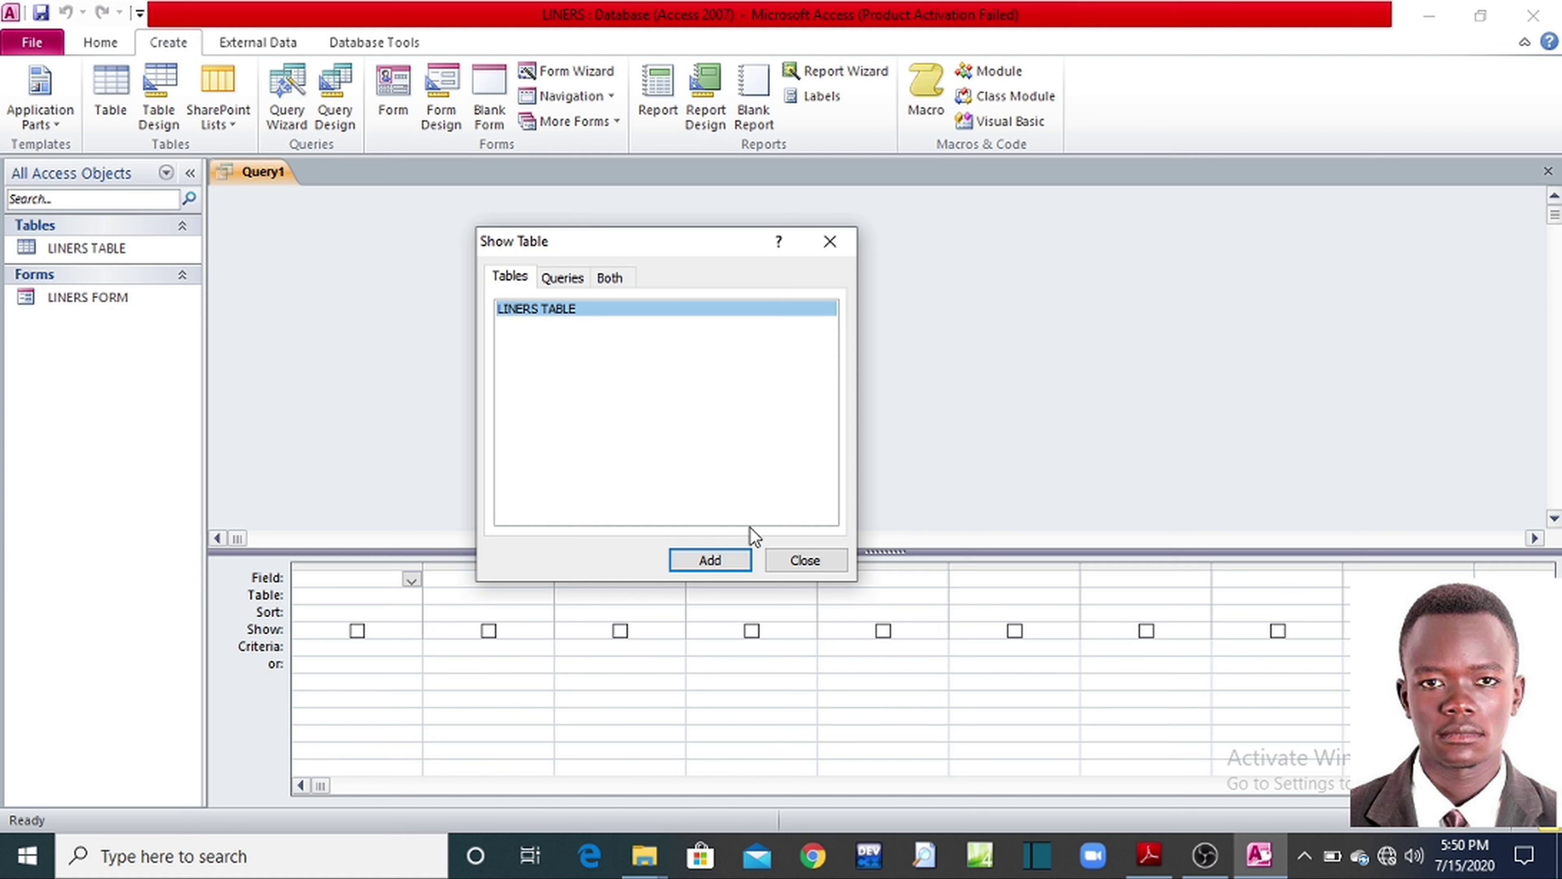
{"action": "left_click", "coordinate": [690, 563]}
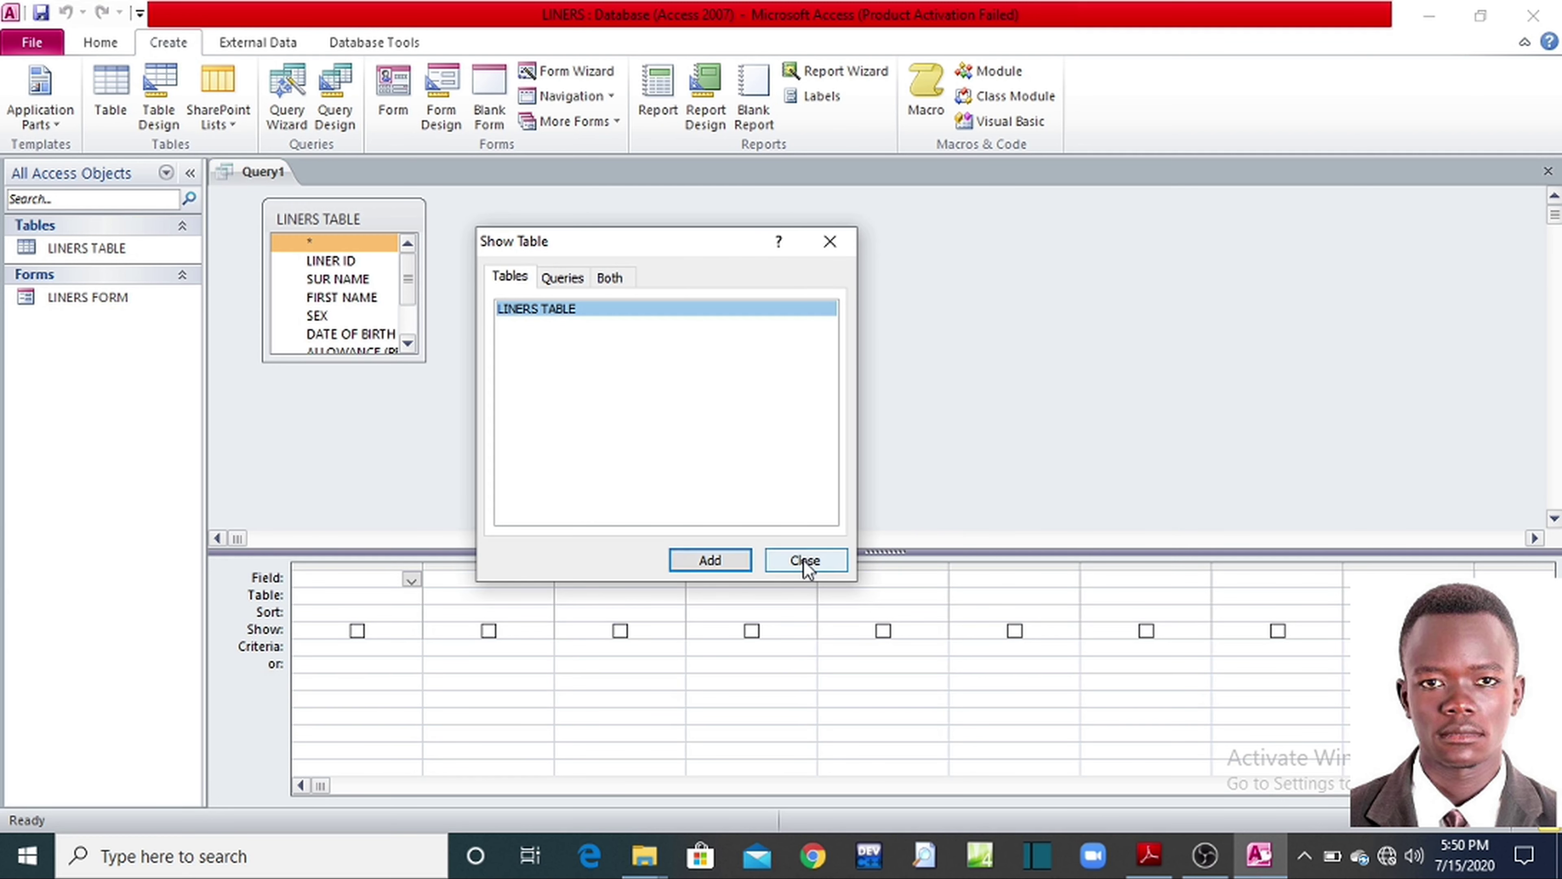
{"action": "left_click", "coordinate": [839, 253]}
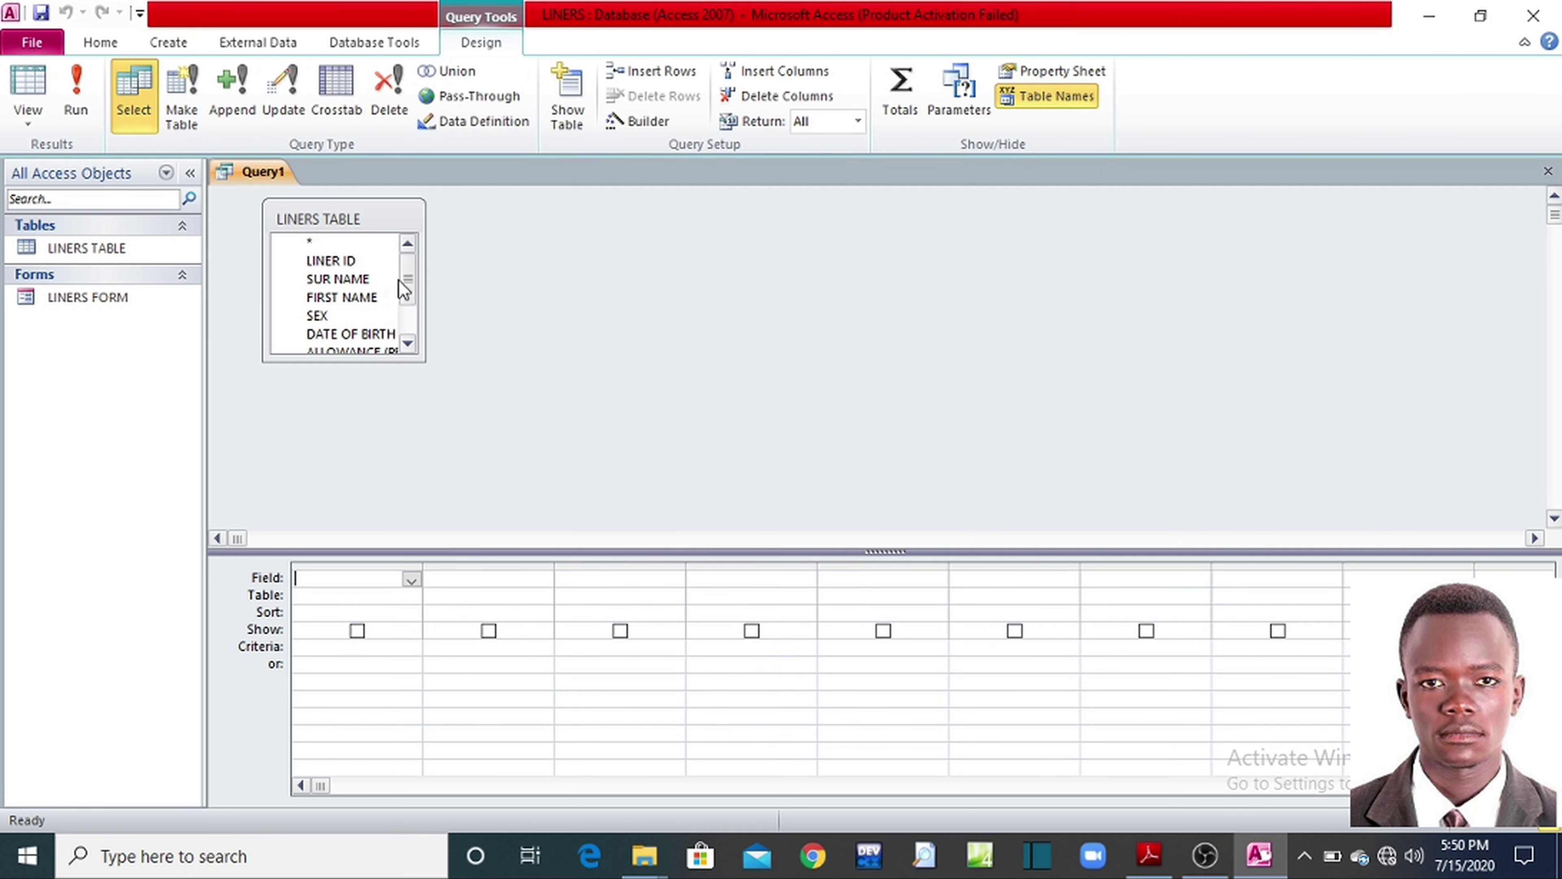
Step: Resize the LINERS TABLE field list so every field from LINER ID to TAX shows
{"action": "left_click_drag", "start_coordinate": [408, 290], "coordinate": [414, 285]}
{"action": "left_click", "coordinate": [335, 263]}
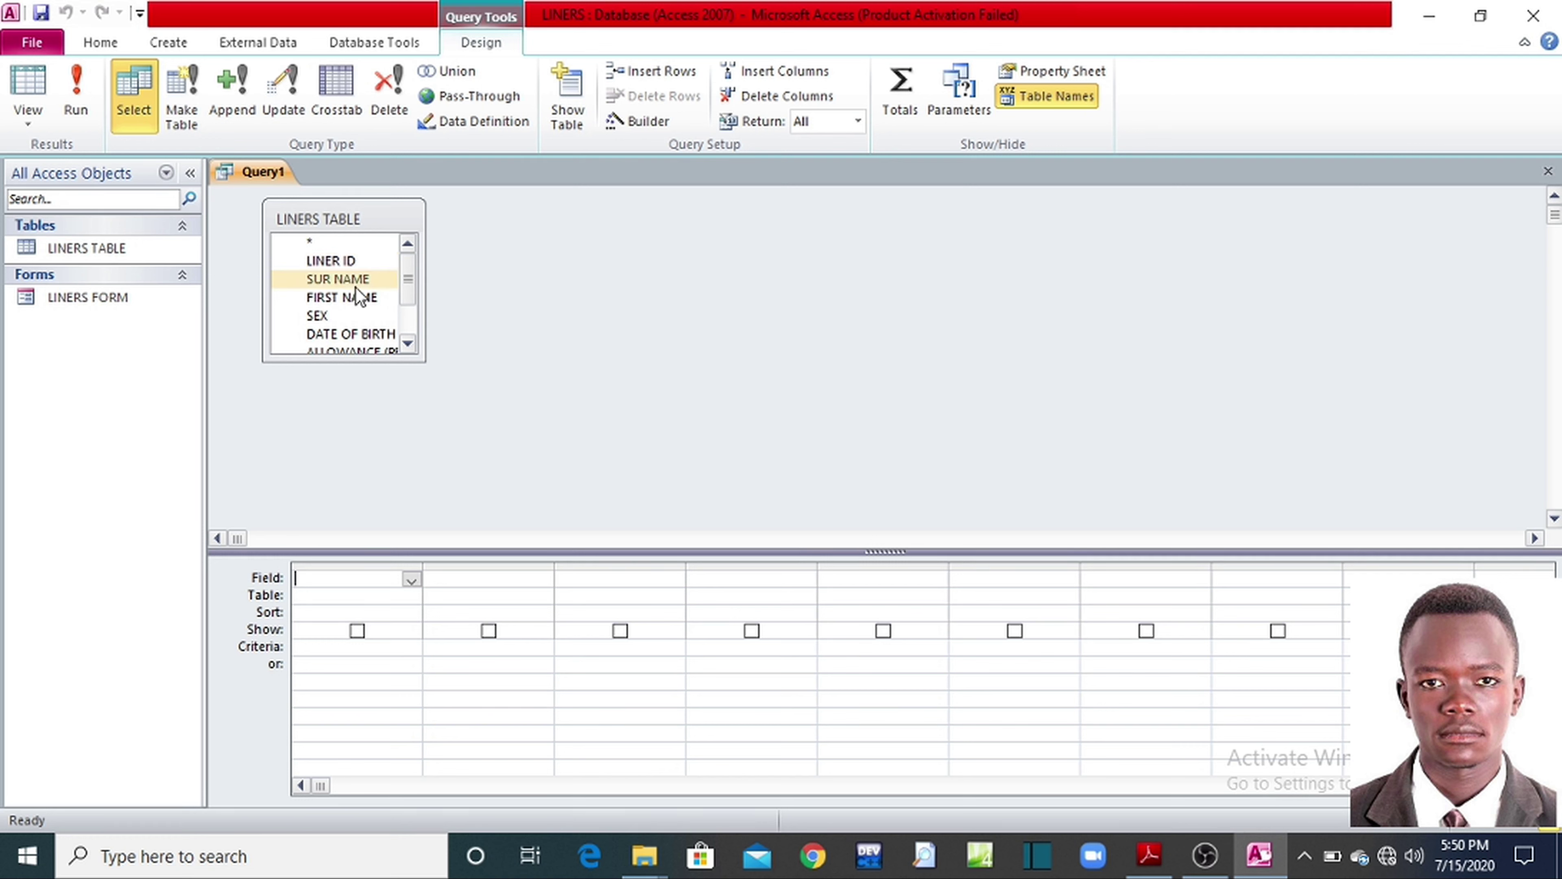
{"action": "left_click_drag", "start_coordinate": [423, 362], "coordinate": [496, 466]}
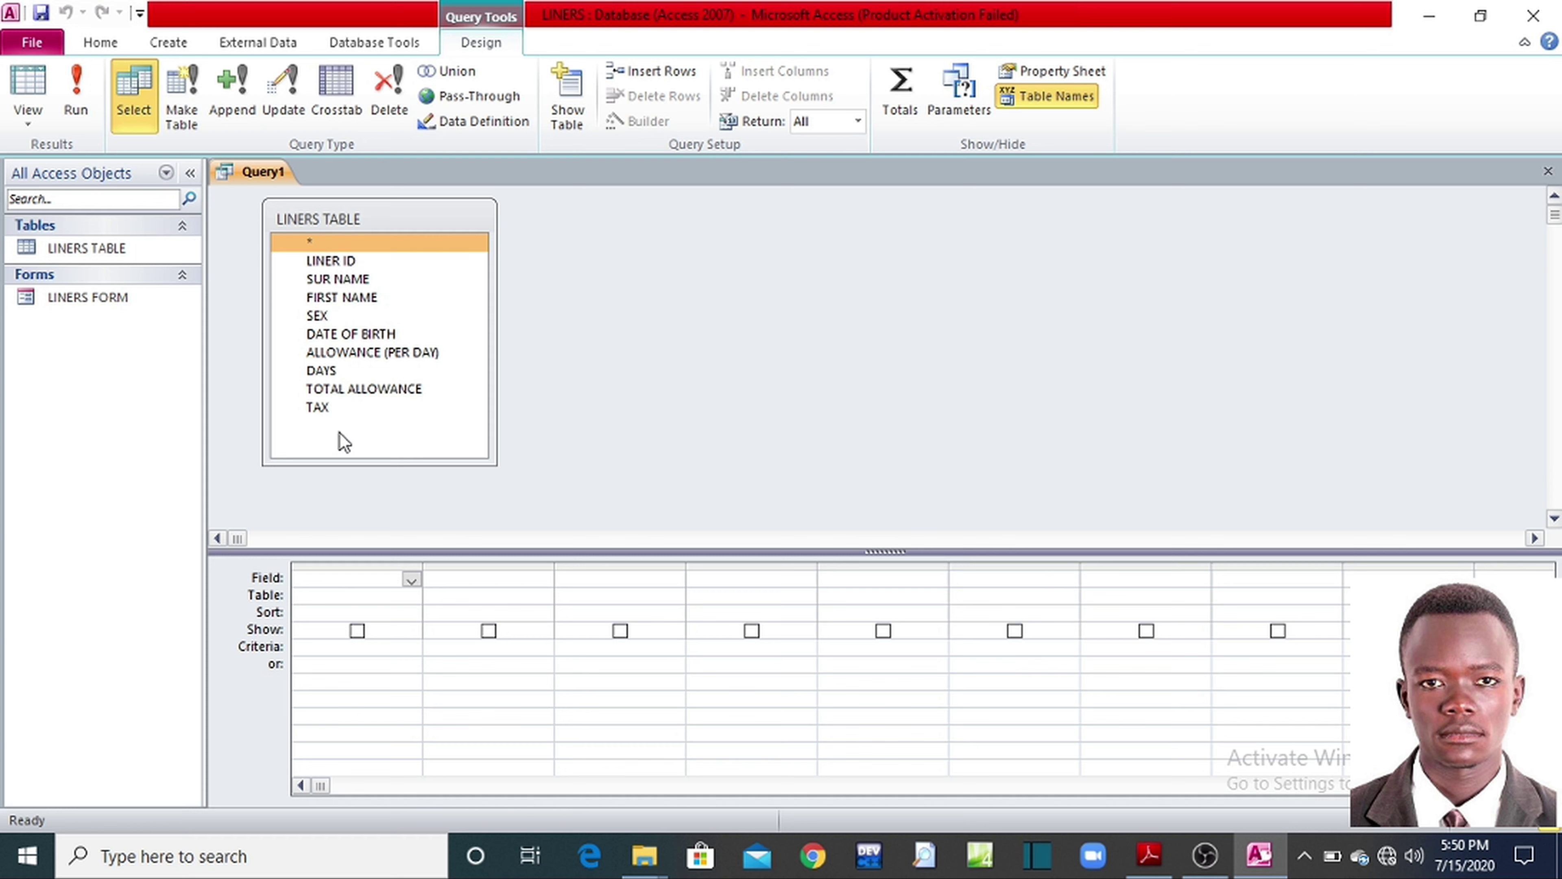
Step: Add all nine fields, LINER ID through TAX, to the Query1 grid and recheck the PDF
{"action": "double_click", "coordinate": [323, 263]}
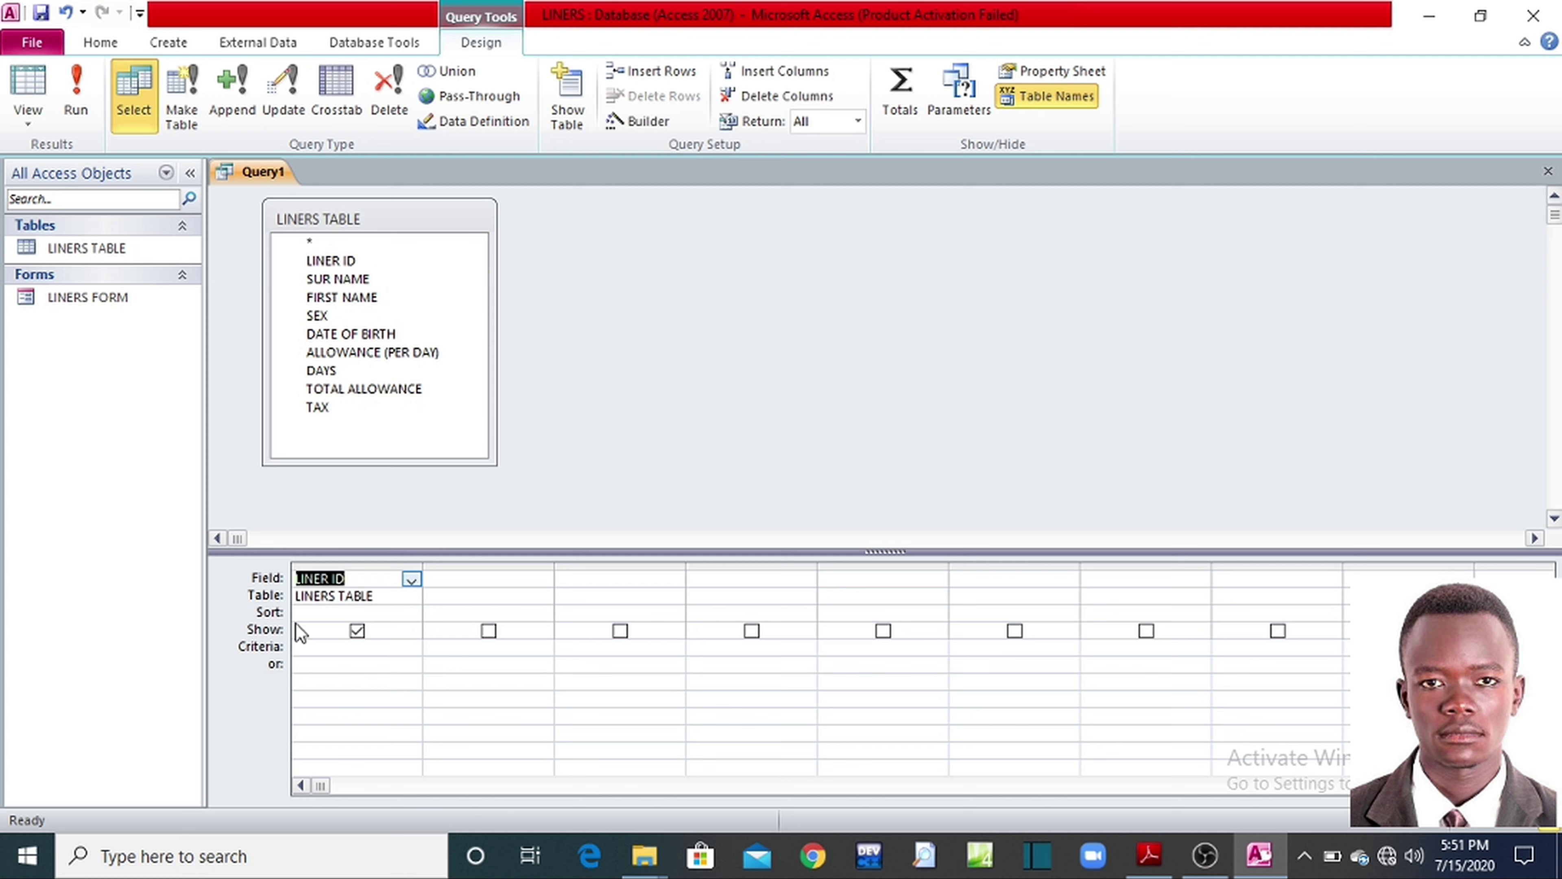
{"action": "double_click", "coordinate": [327, 280]}
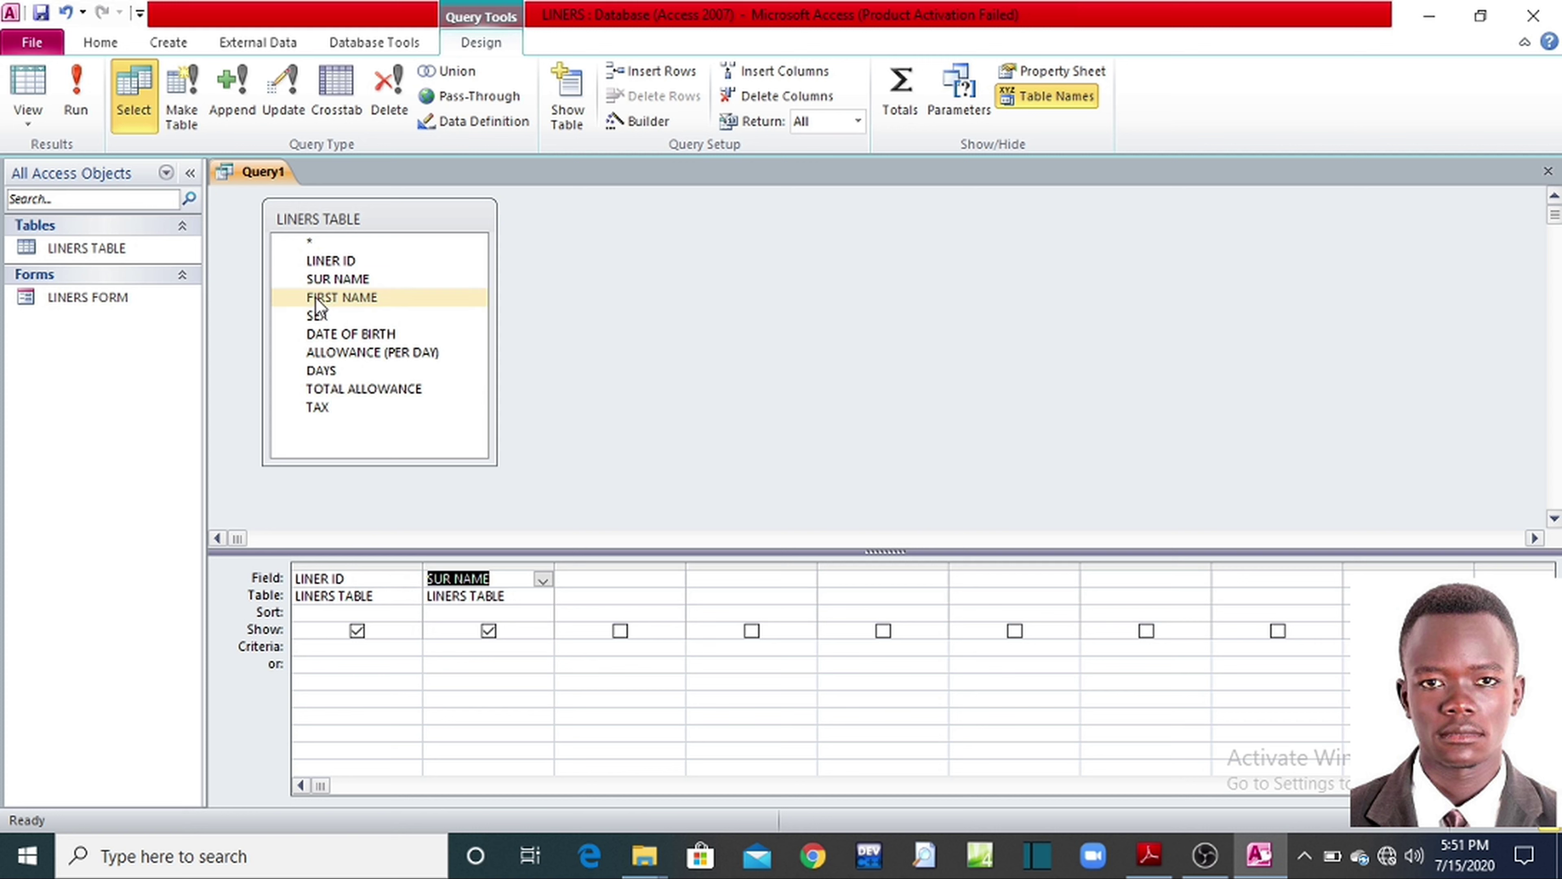
{"action": "double_click", "coordinate": [316, 298]}
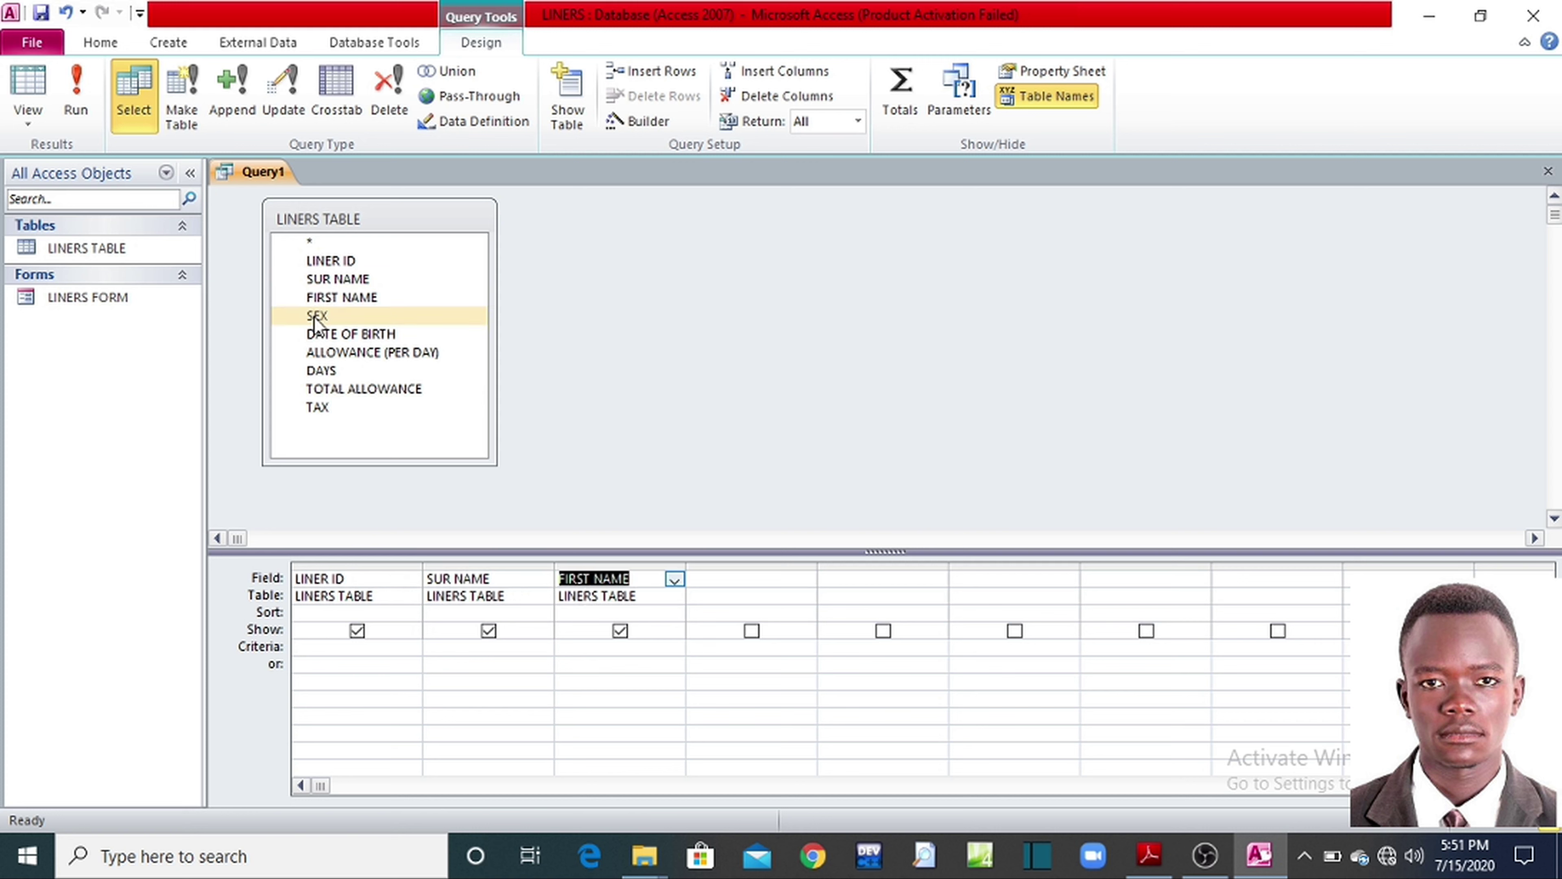
{"action": "double_click", "coordinate": [315, 316]}
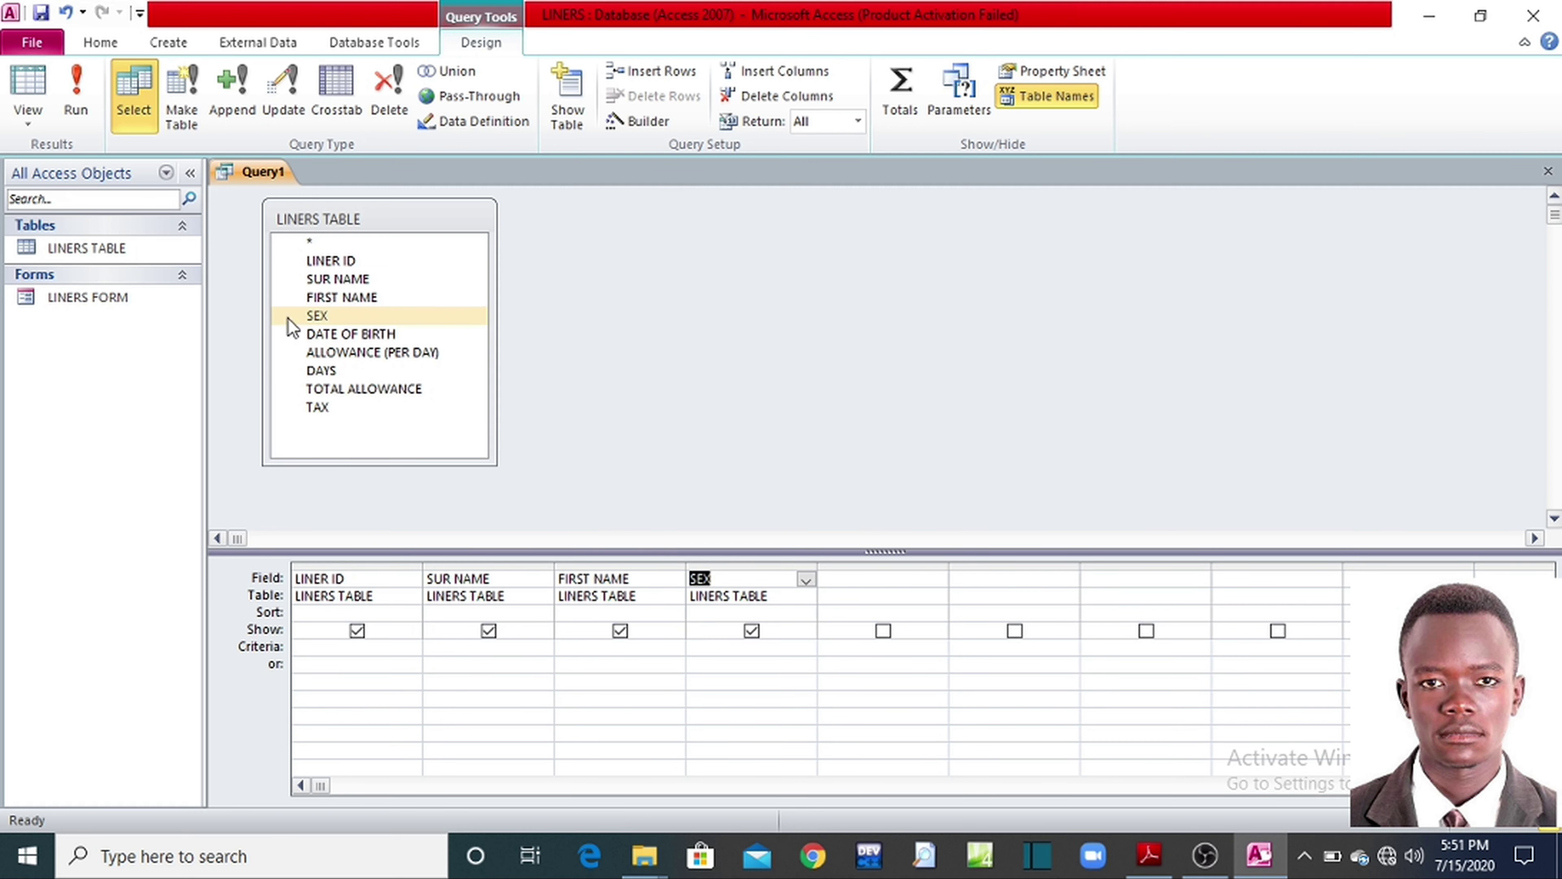
{"action": "double_click", "coordinate": [336, 336]}
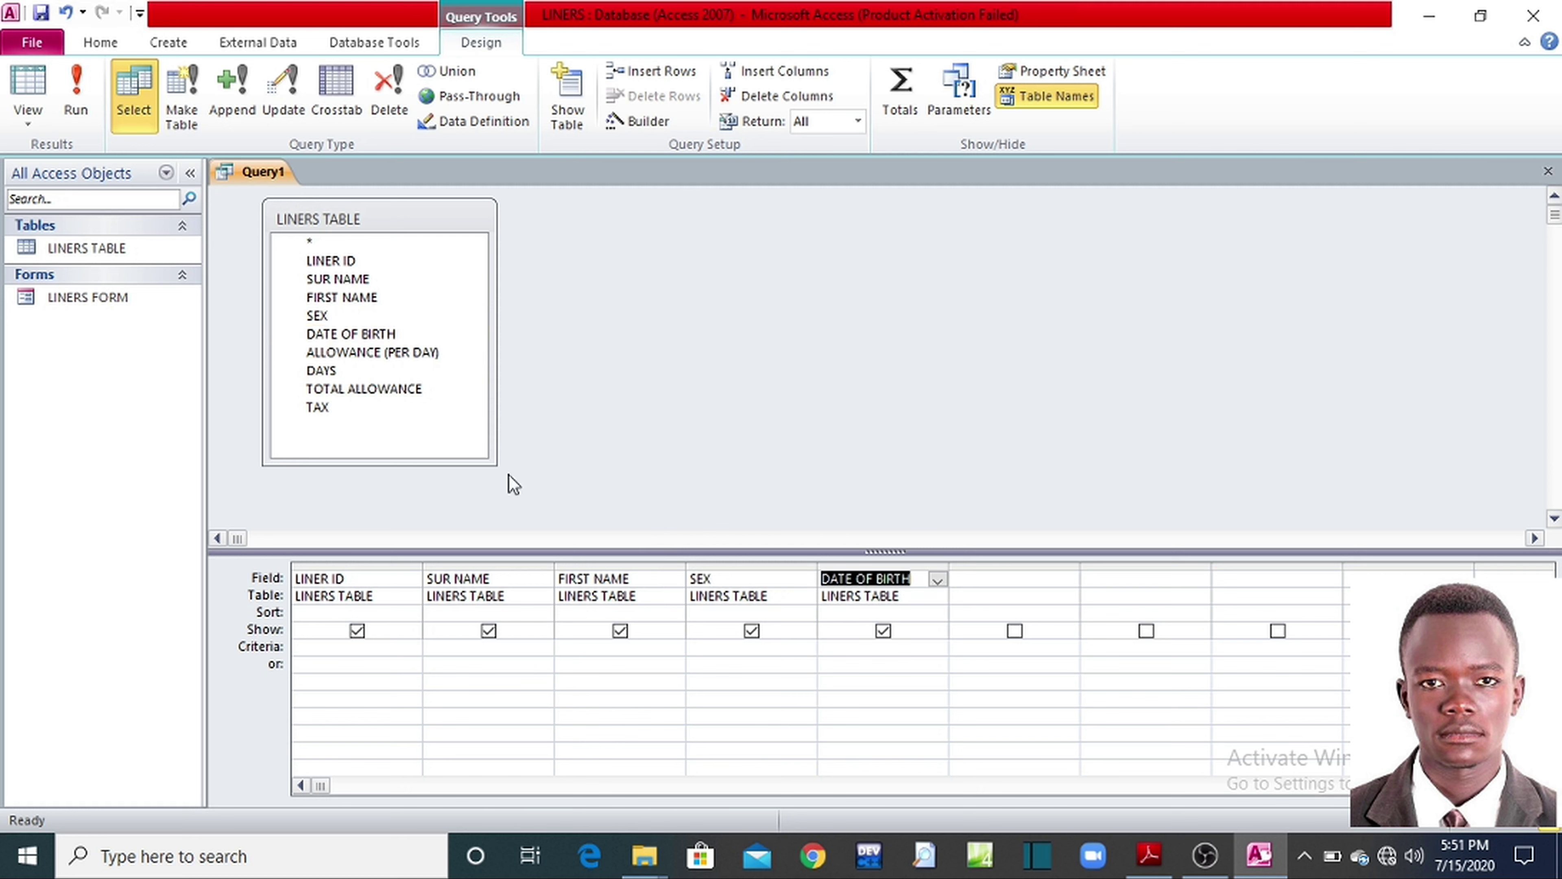
{"action": "double_click", "coordinate": [347, 356]}
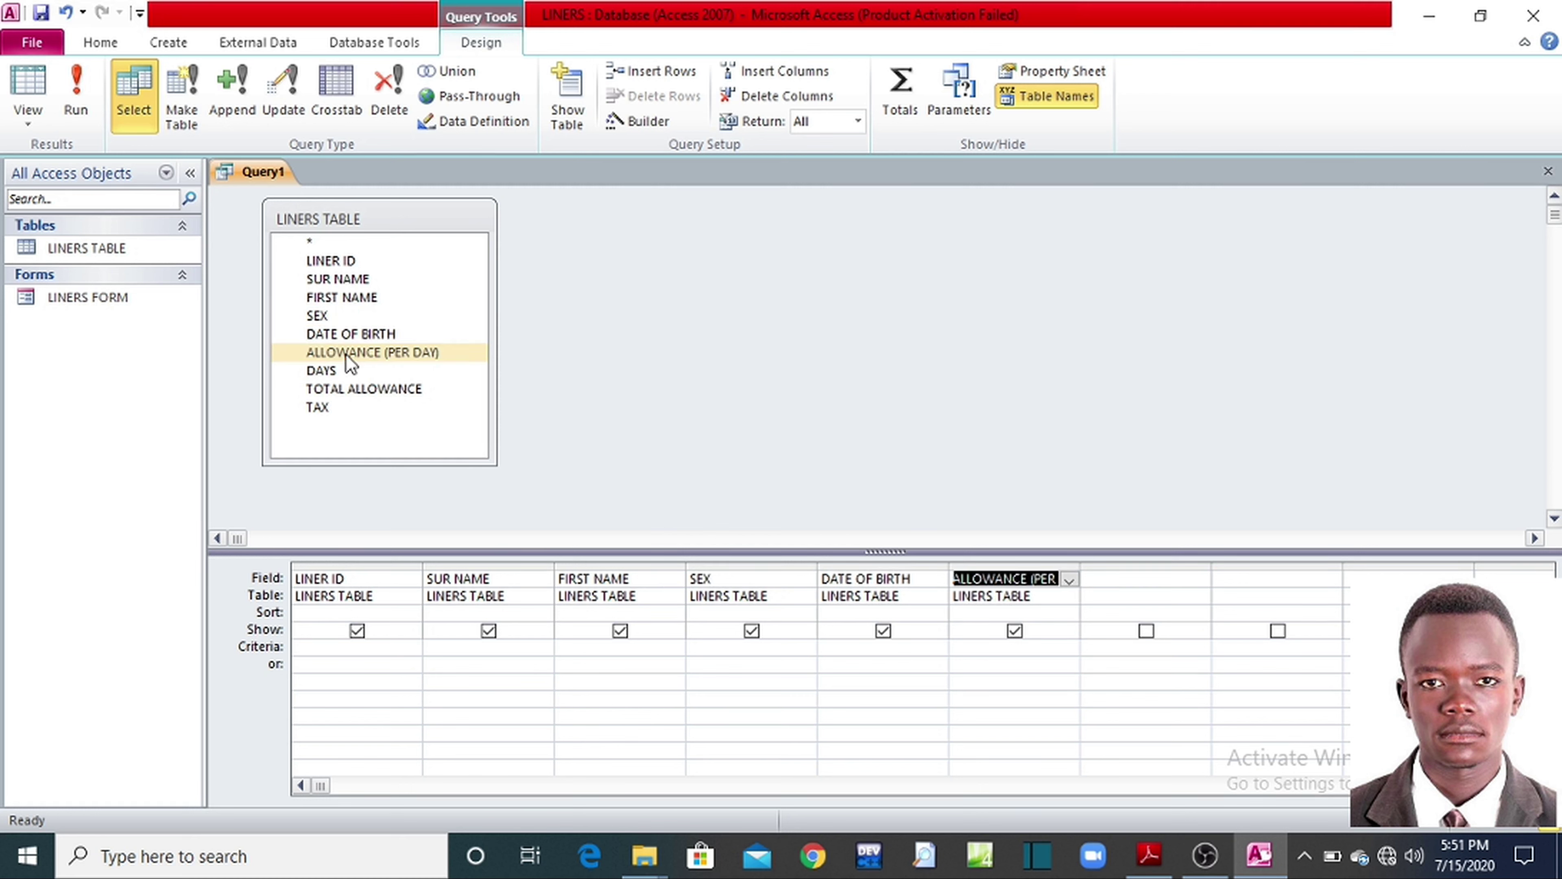
{"action": "double_click", "coordinate": [322, 370]}
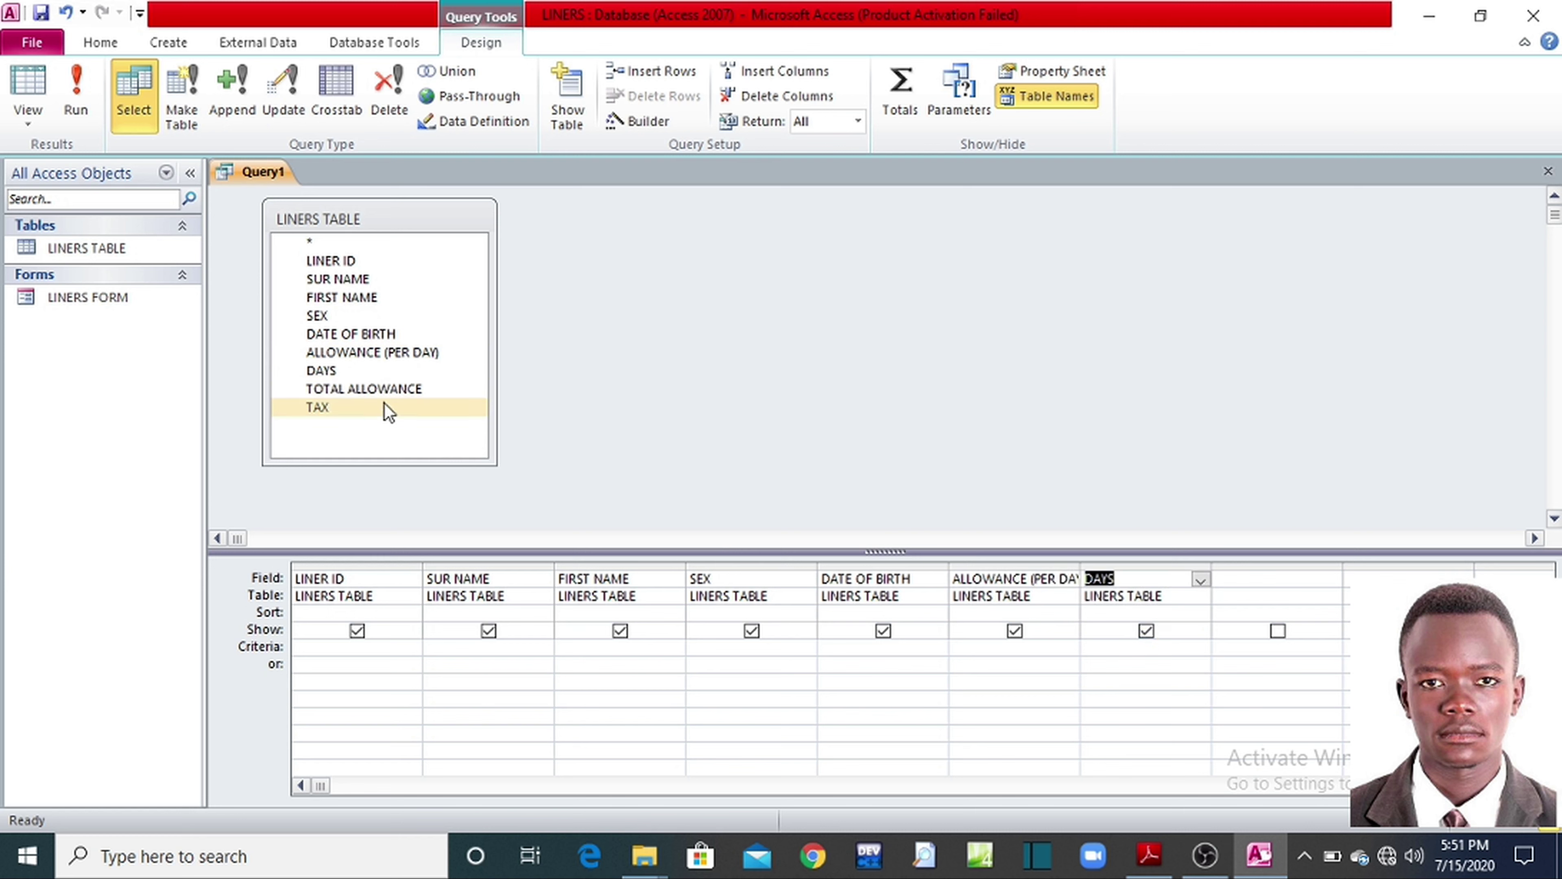
{"action": "double_click", "coordinate": [369, 389]}
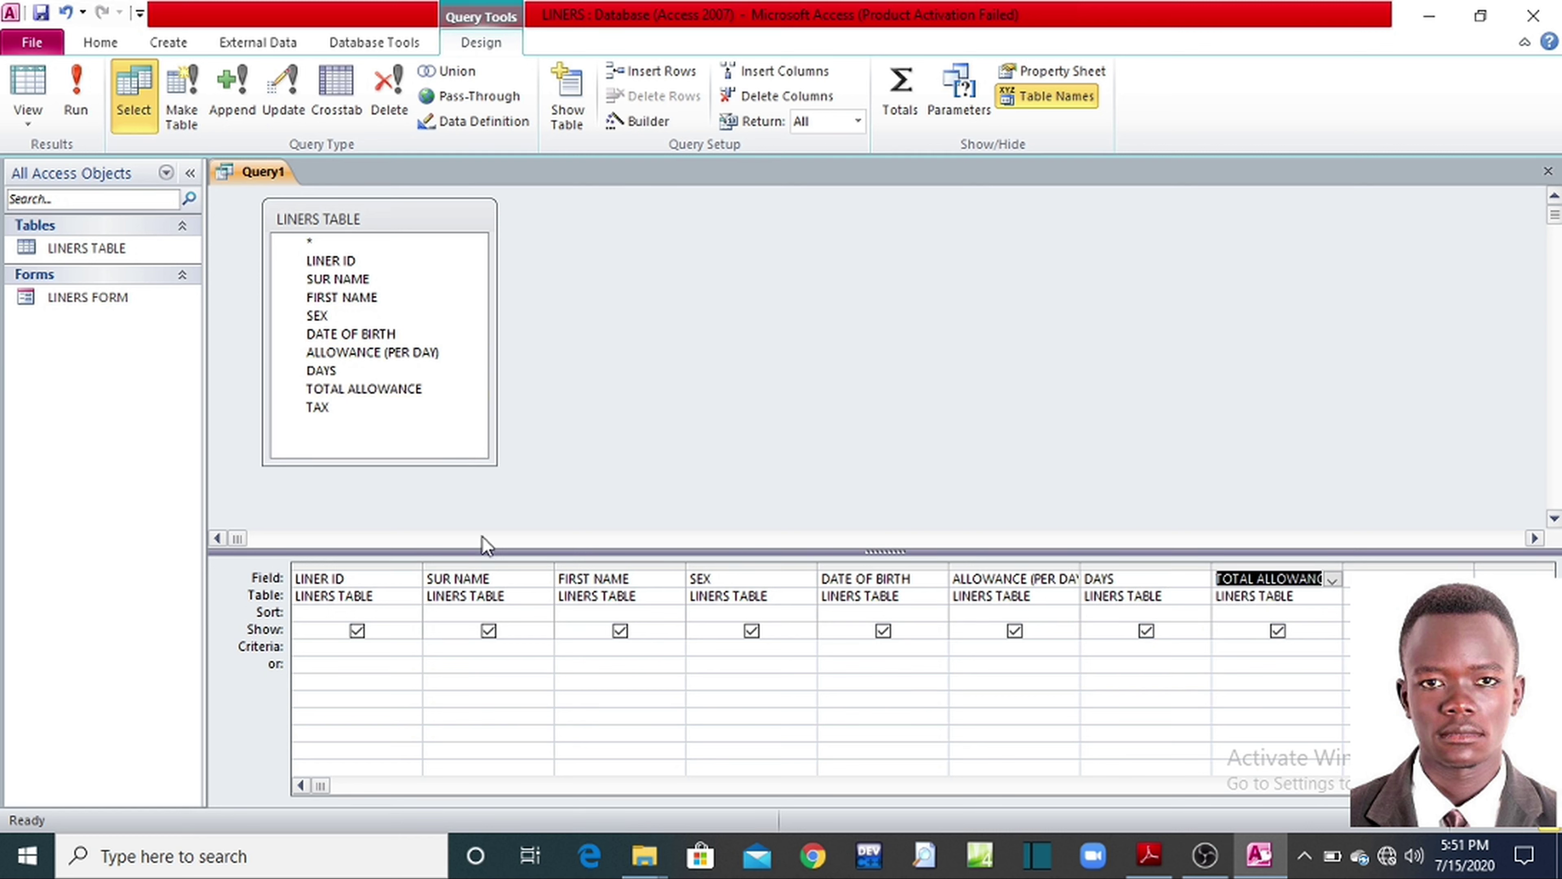
{"action": "double_click", "coordinate": [329, 411]}
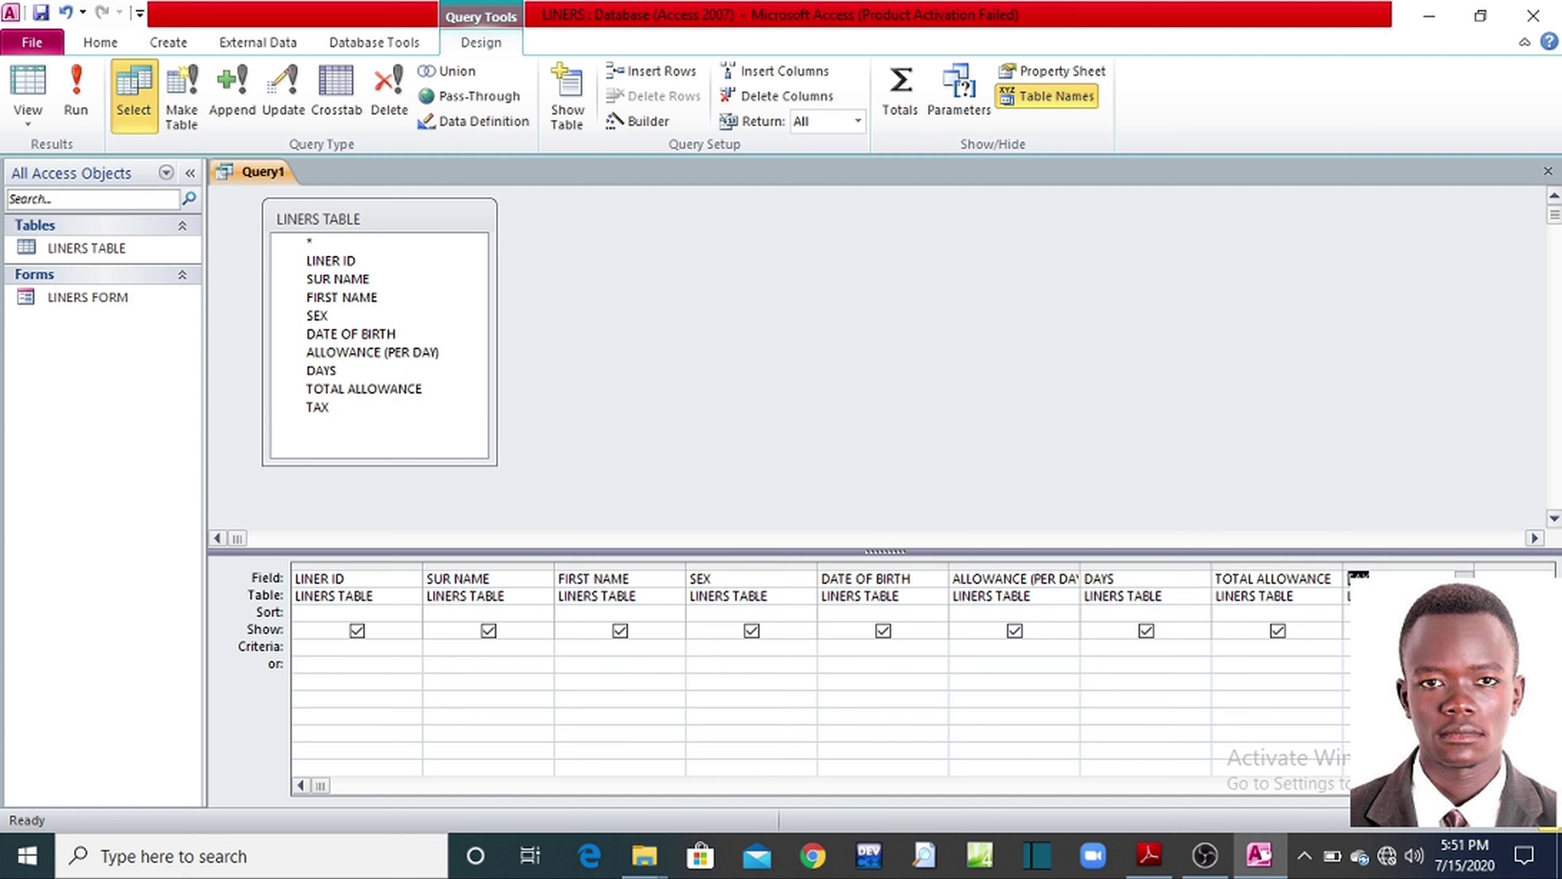
{"action": "left_click", "coordinate": [1156, 864]}
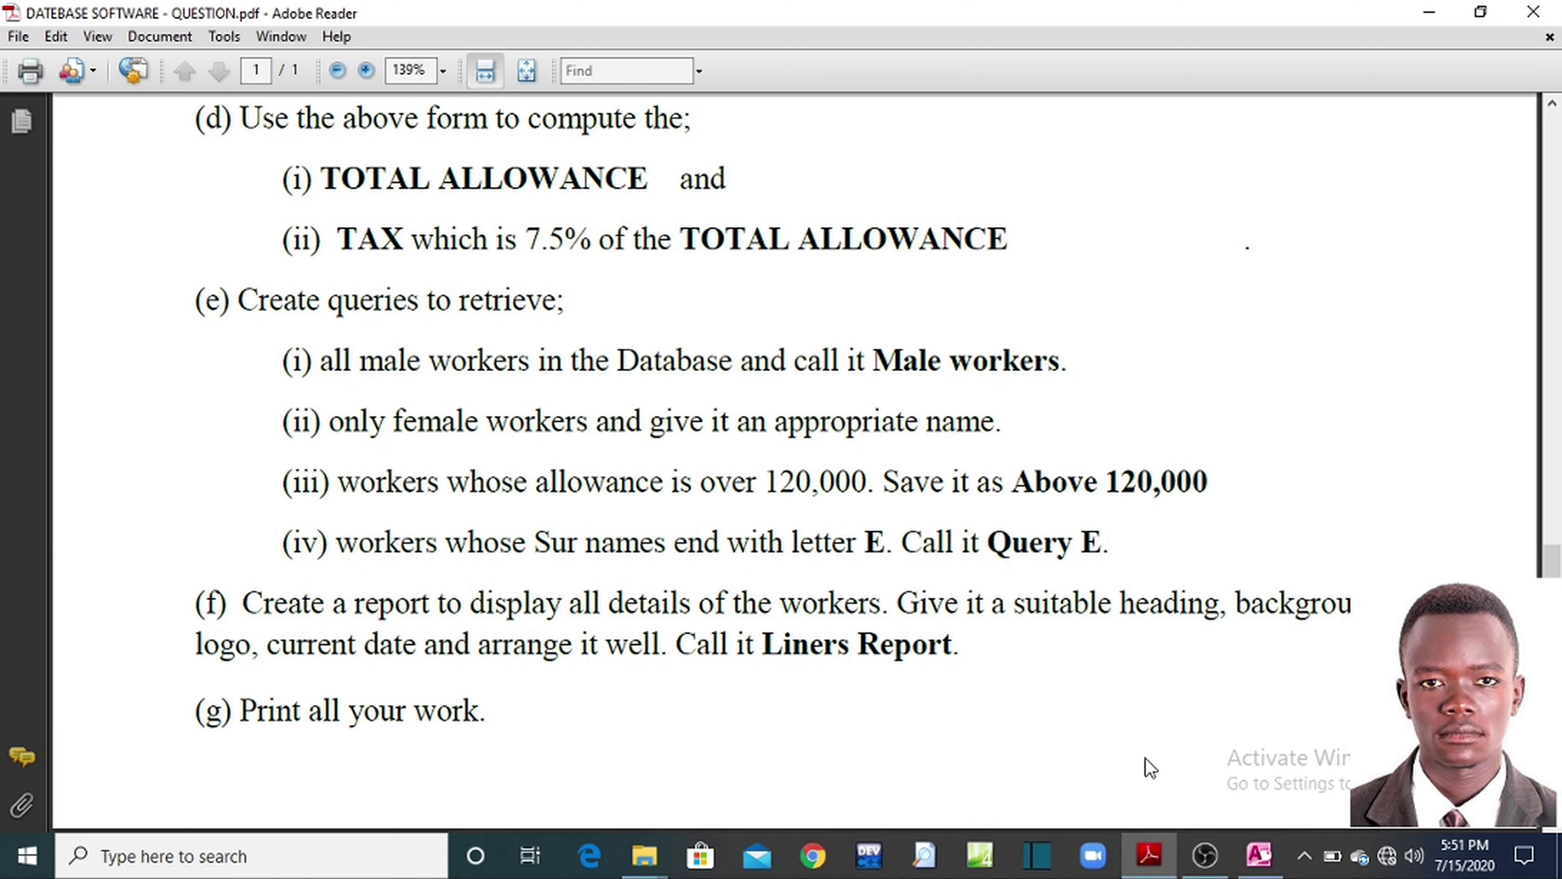
{"action": "left_click", "coordinate": [1148, 853]}
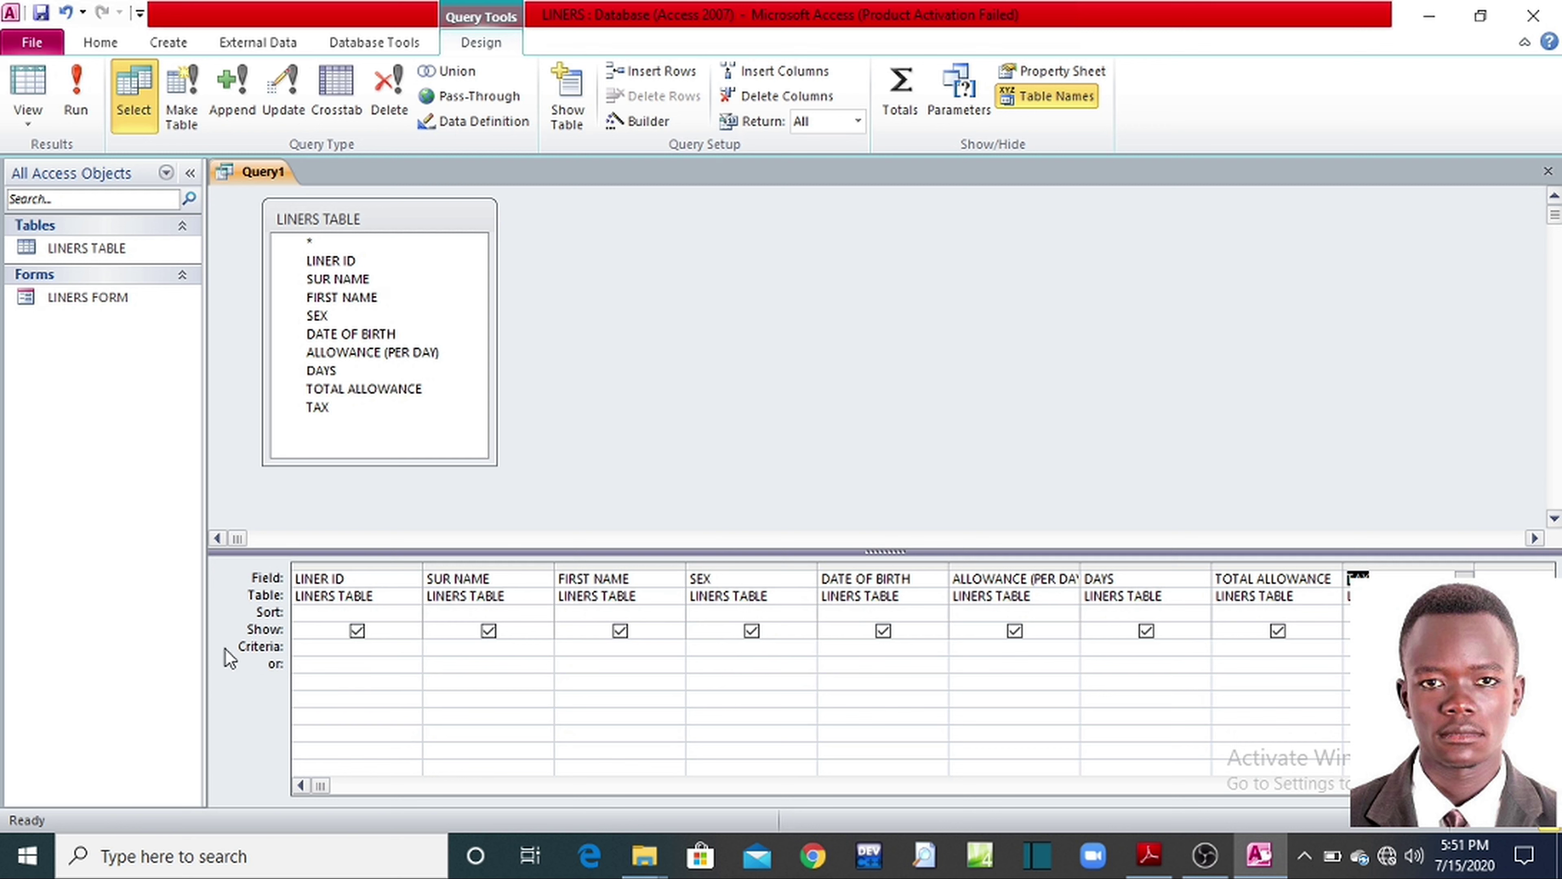
Step: Place the cursor in the SEX column's Criteria cell, then check the question PDF
{"action": "left_click", "coordinate": [242, 650]}
{"action": "left_click", "coordinate": [348, 651]}
{"action": "left_click", "coordinate": [697, 647]}
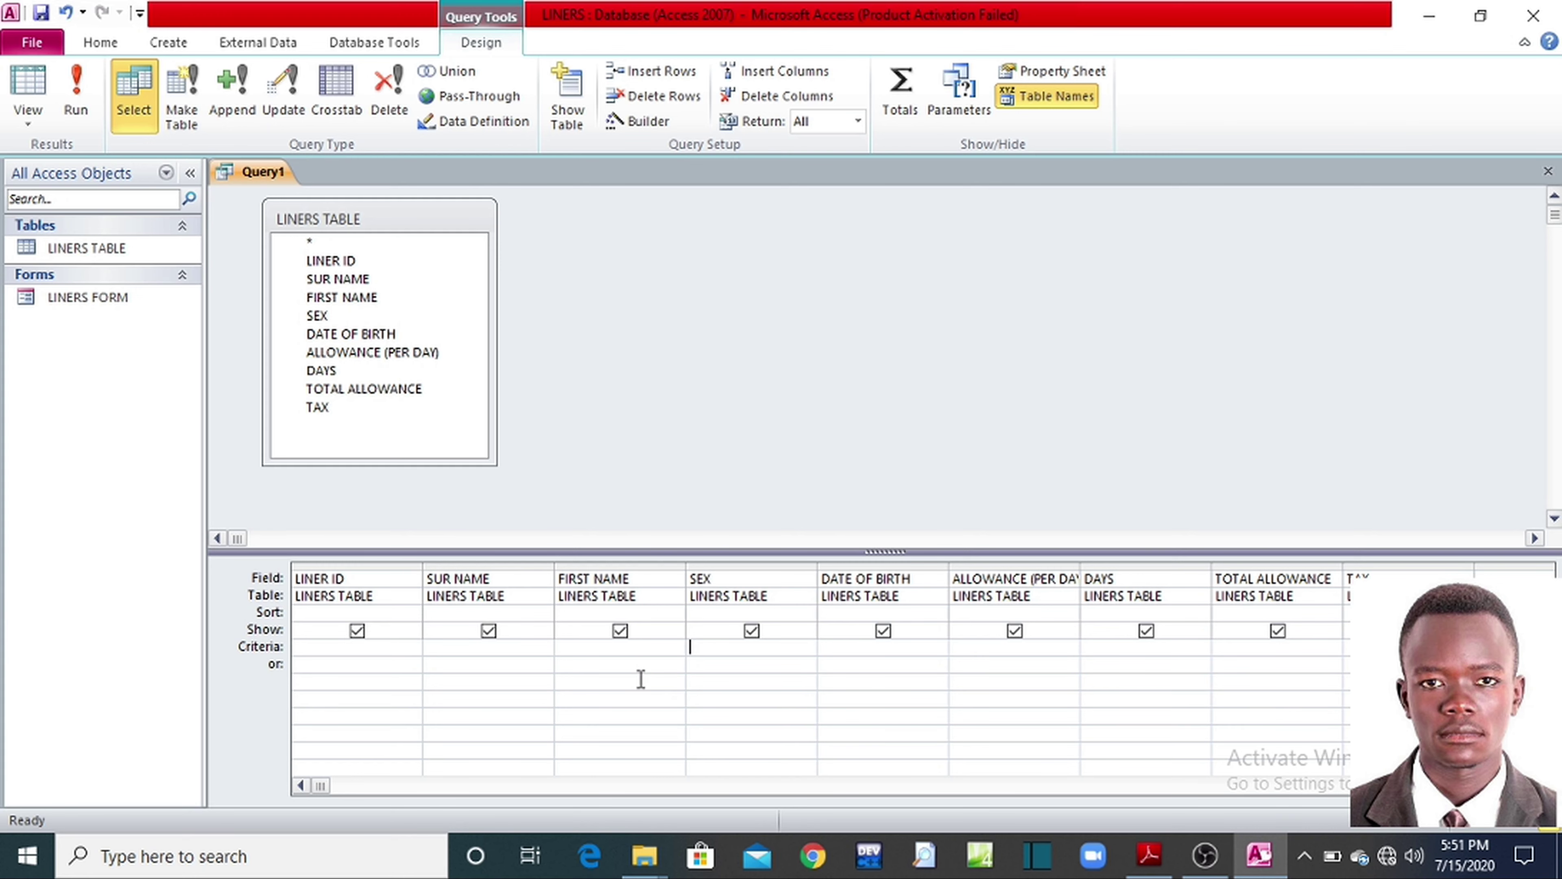
{"action": "left_click", "coordinate": [1149, 868]}
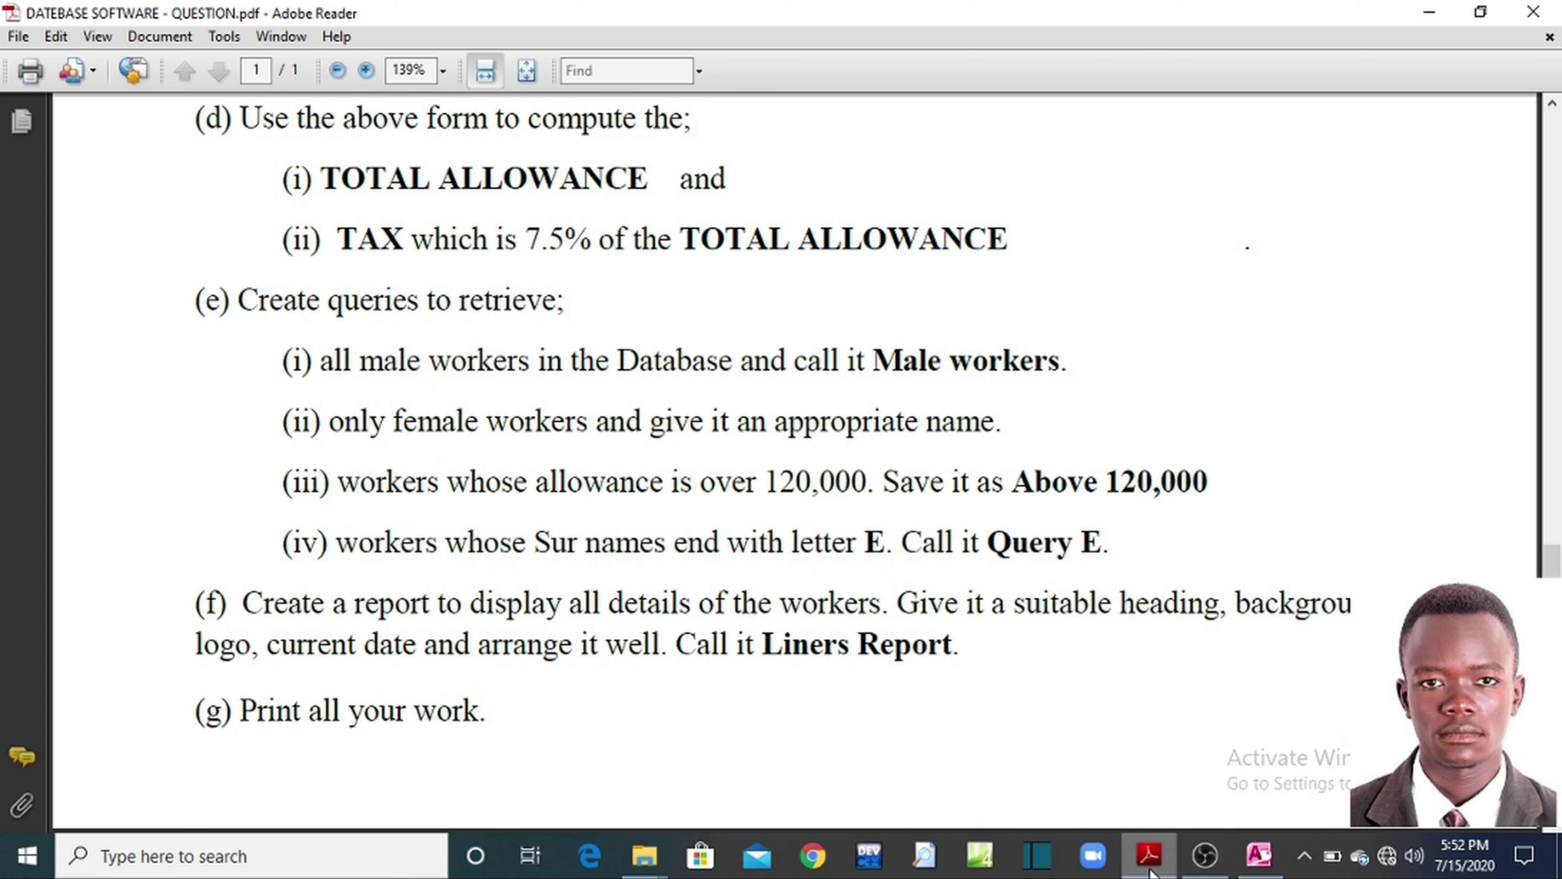
Step: Scroll up to the workers' data table, then return to the Query1 design
{"action": "scroll", "coordinate": [1109, 466], "scroll_direction": "up", "scroll_amount": 10}
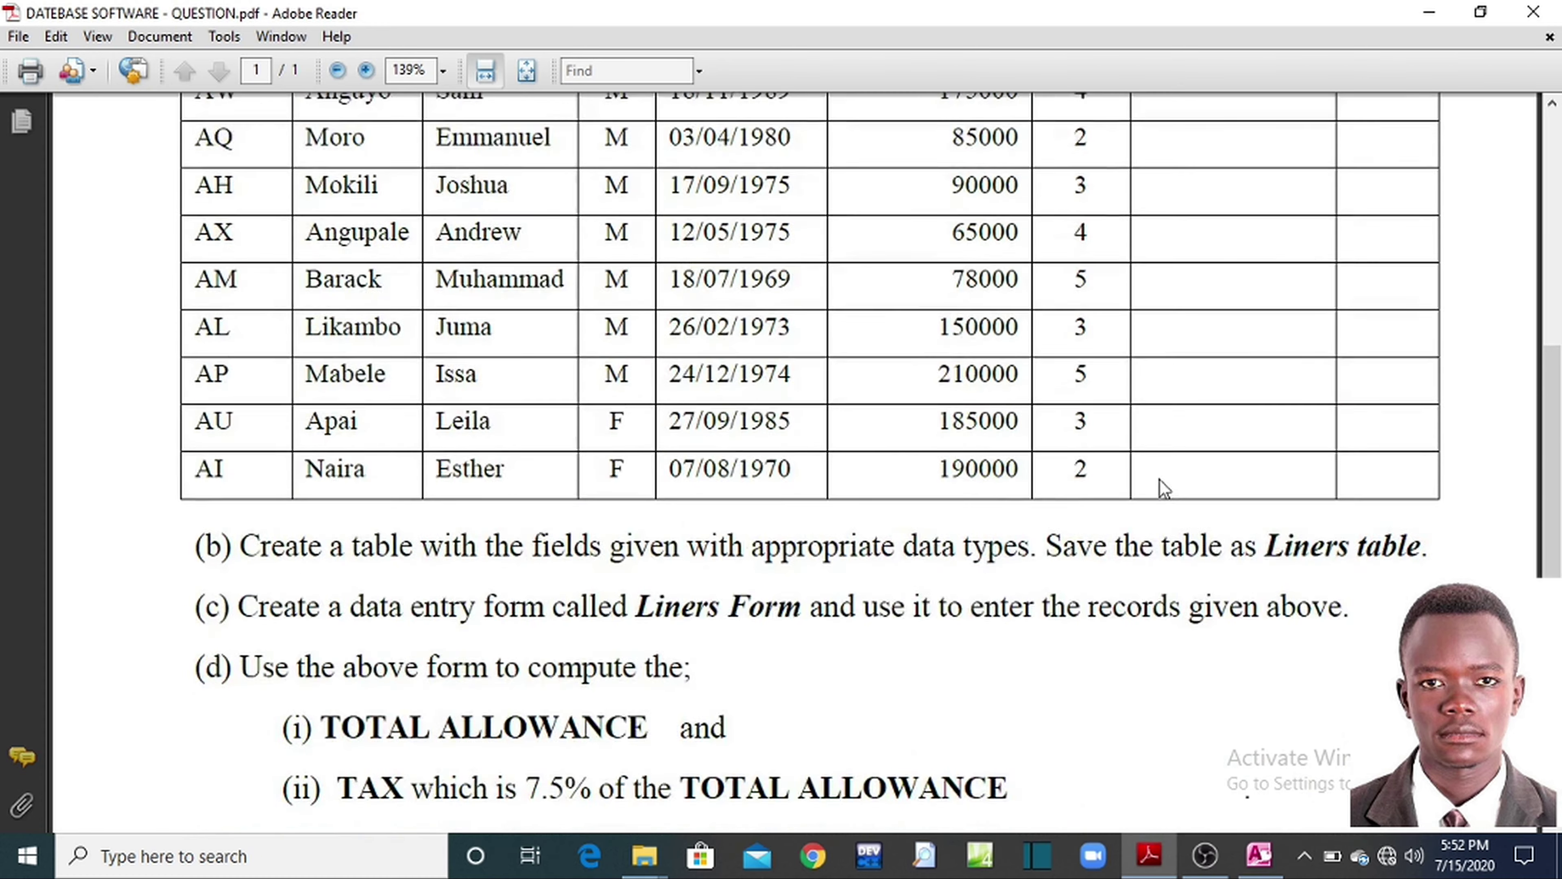
{"action": "scroll", "coordinate": [610, 215], "scroll_direction": "up", "scroll_amount": 3}
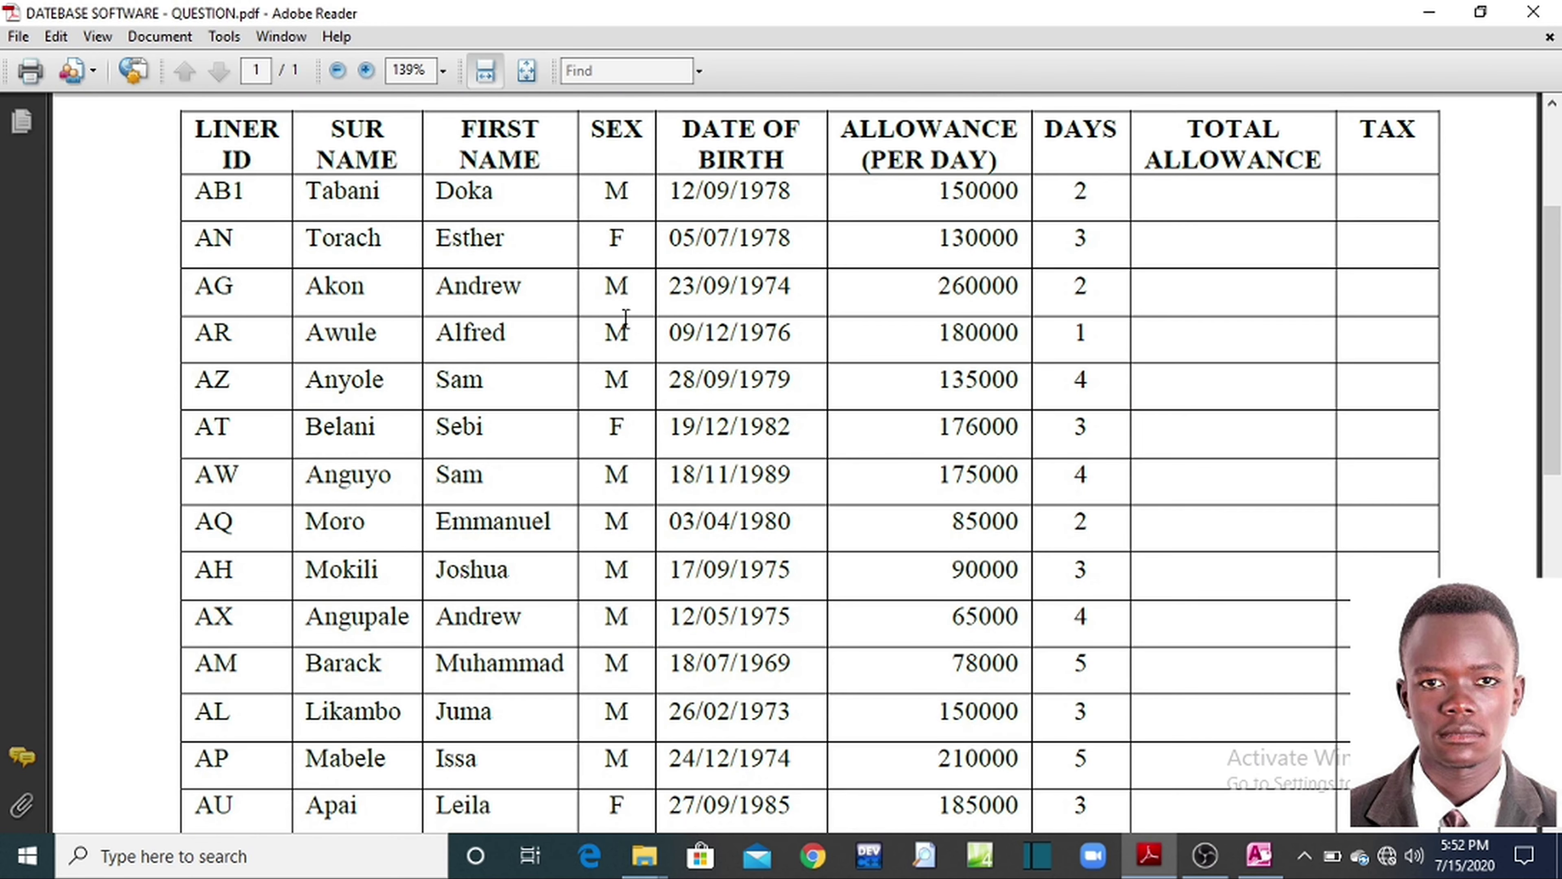
{"action": "left_click", "coordinate": [1259, 856]}
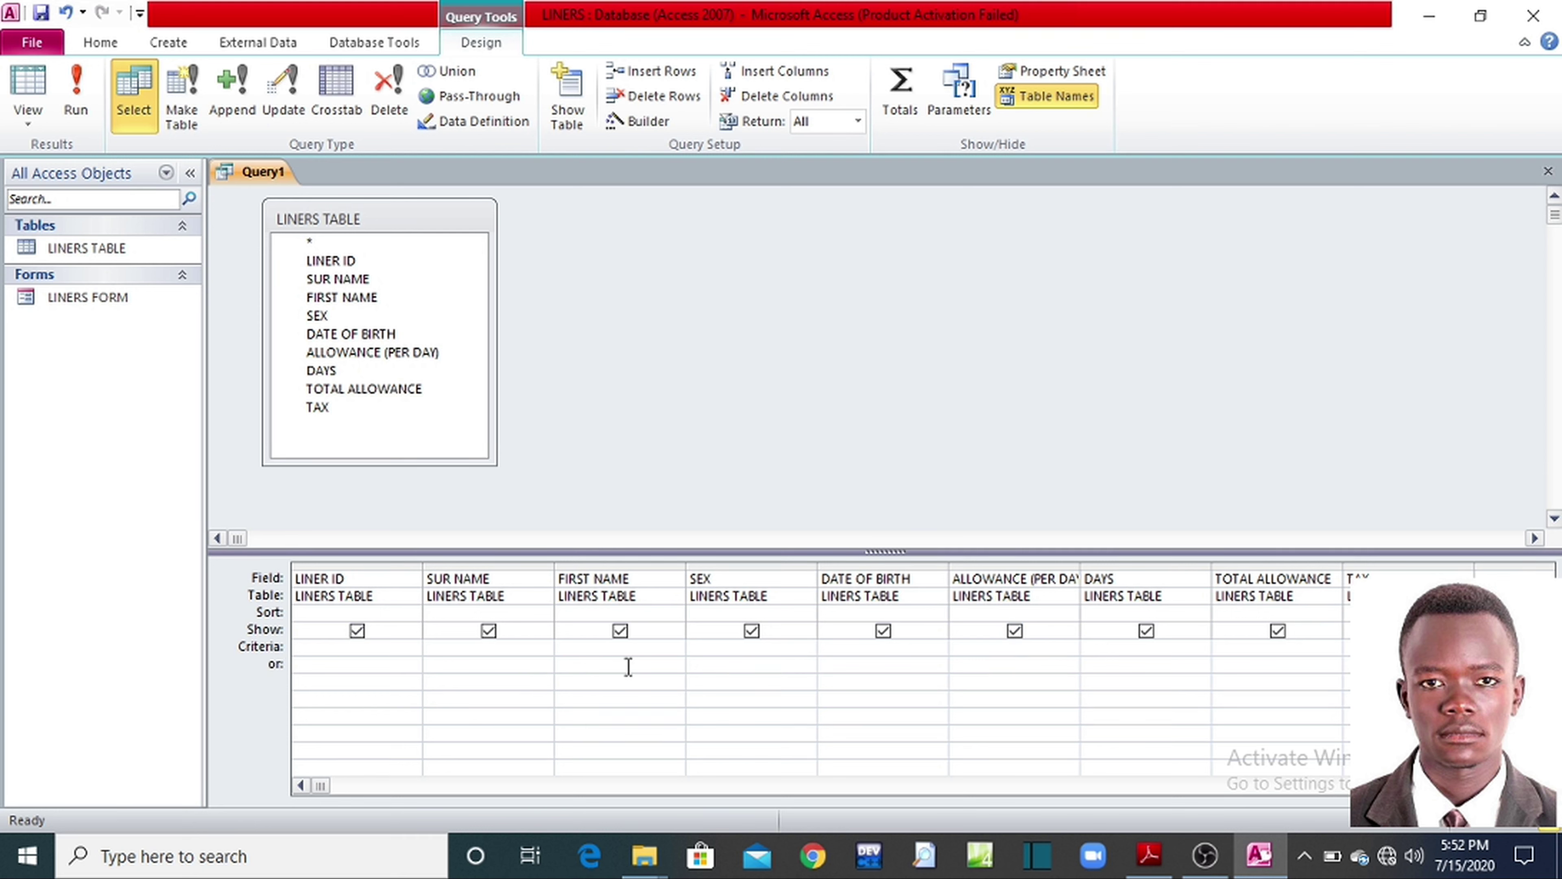
Step: Enter the capital-letter criterion M under SEX to filter for male workers
{"action": "type", "text": "m"}
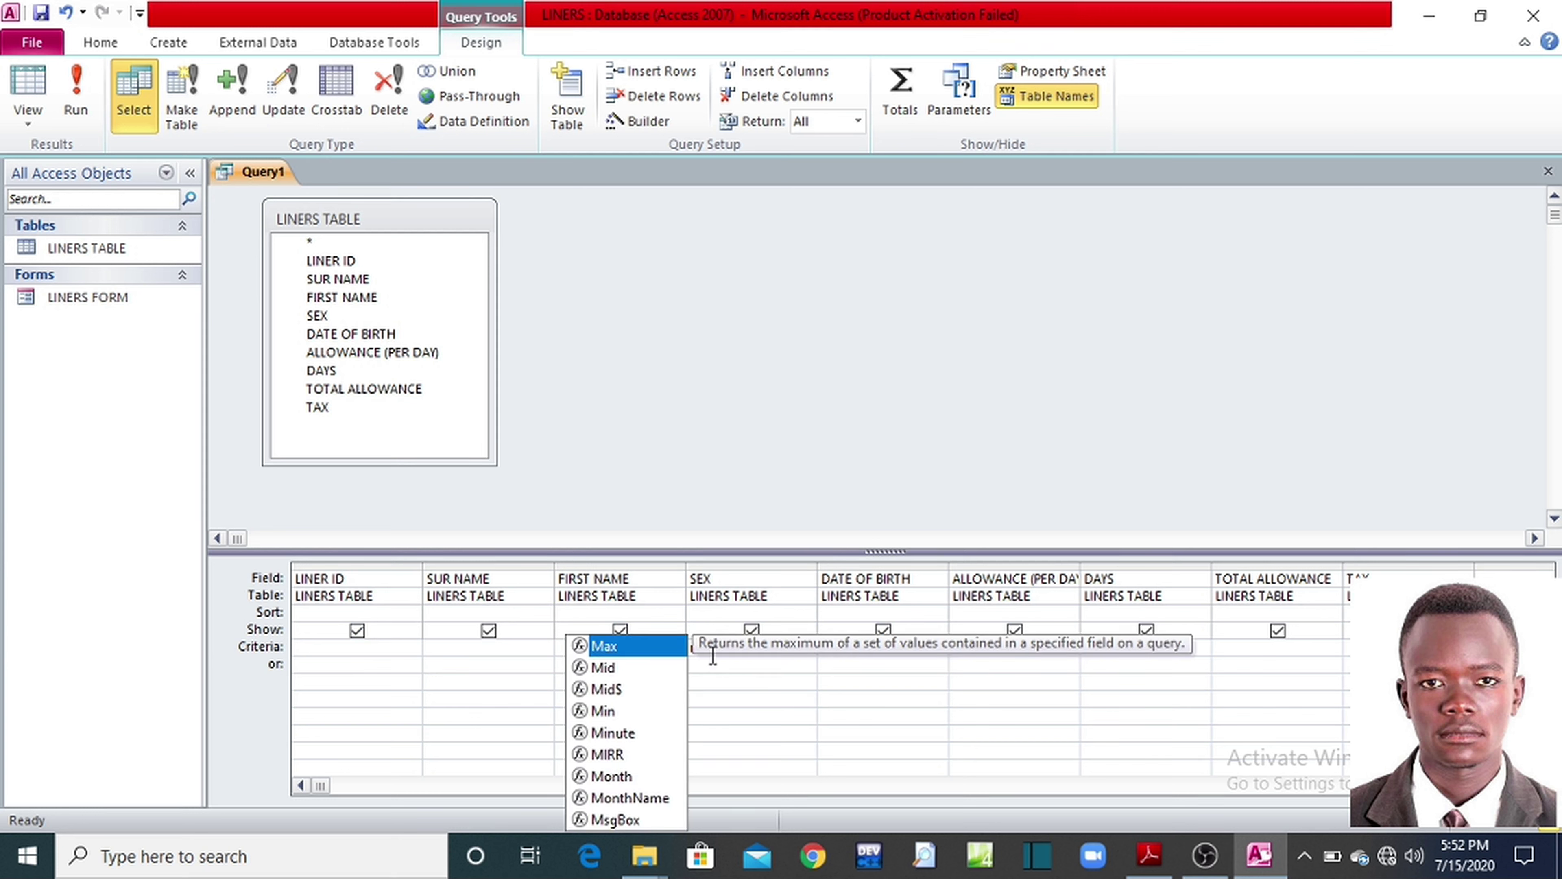
{"action": "key", "text": "BackSpace"}
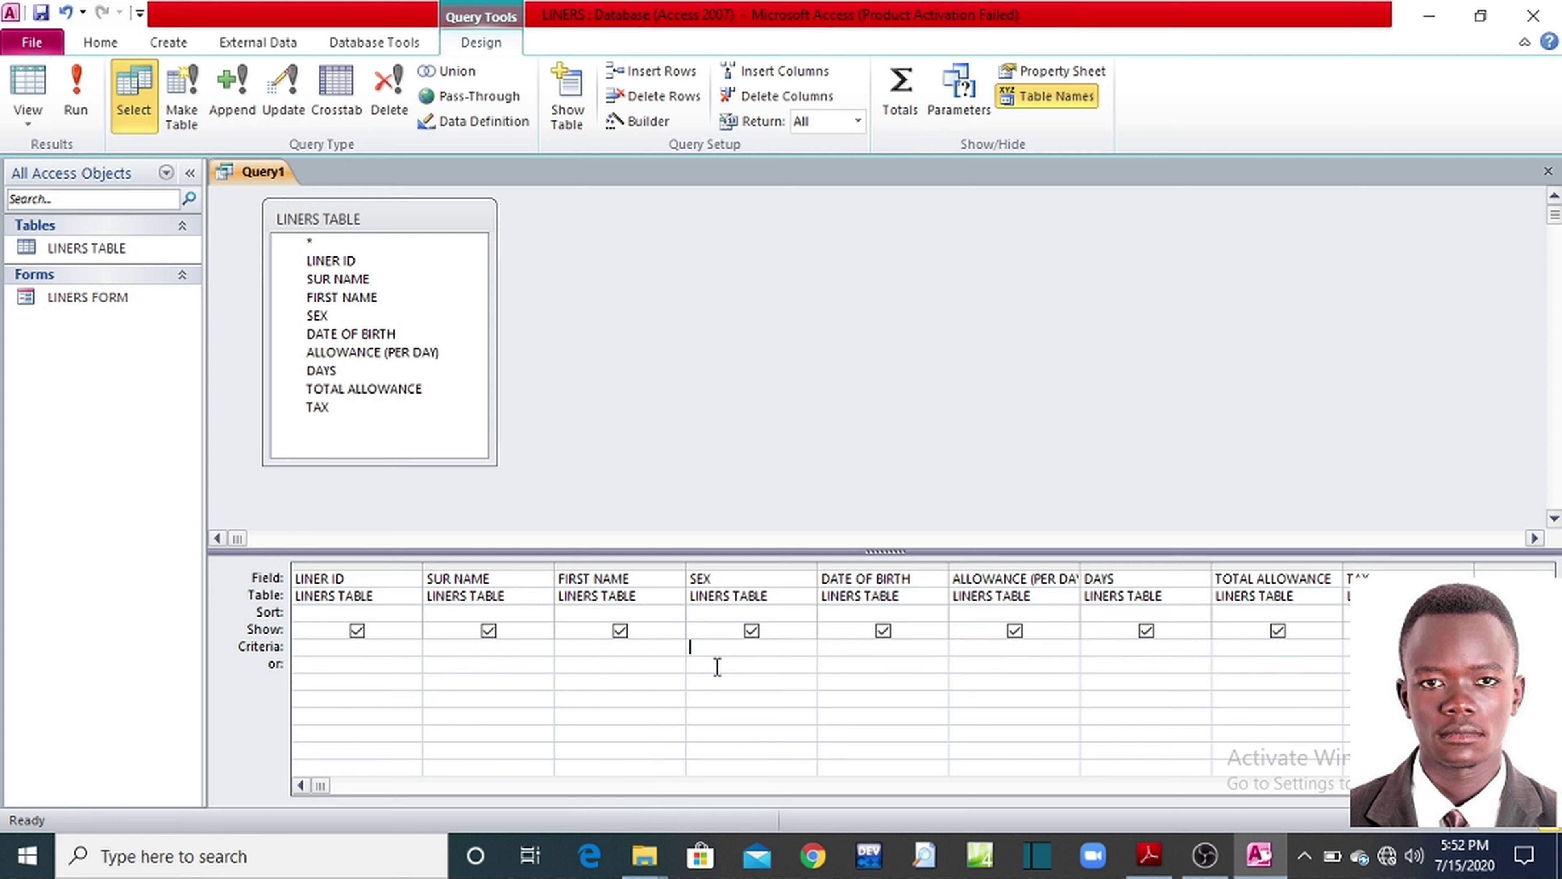
{"action": "key", "text": "Caps_Lock"}
{"action": "type", "text": "M"}
Step: Run the query to list the 11 male workers and save it as MALE WORKERS
{"action": "left_click", "coordinate": [69, 116]}
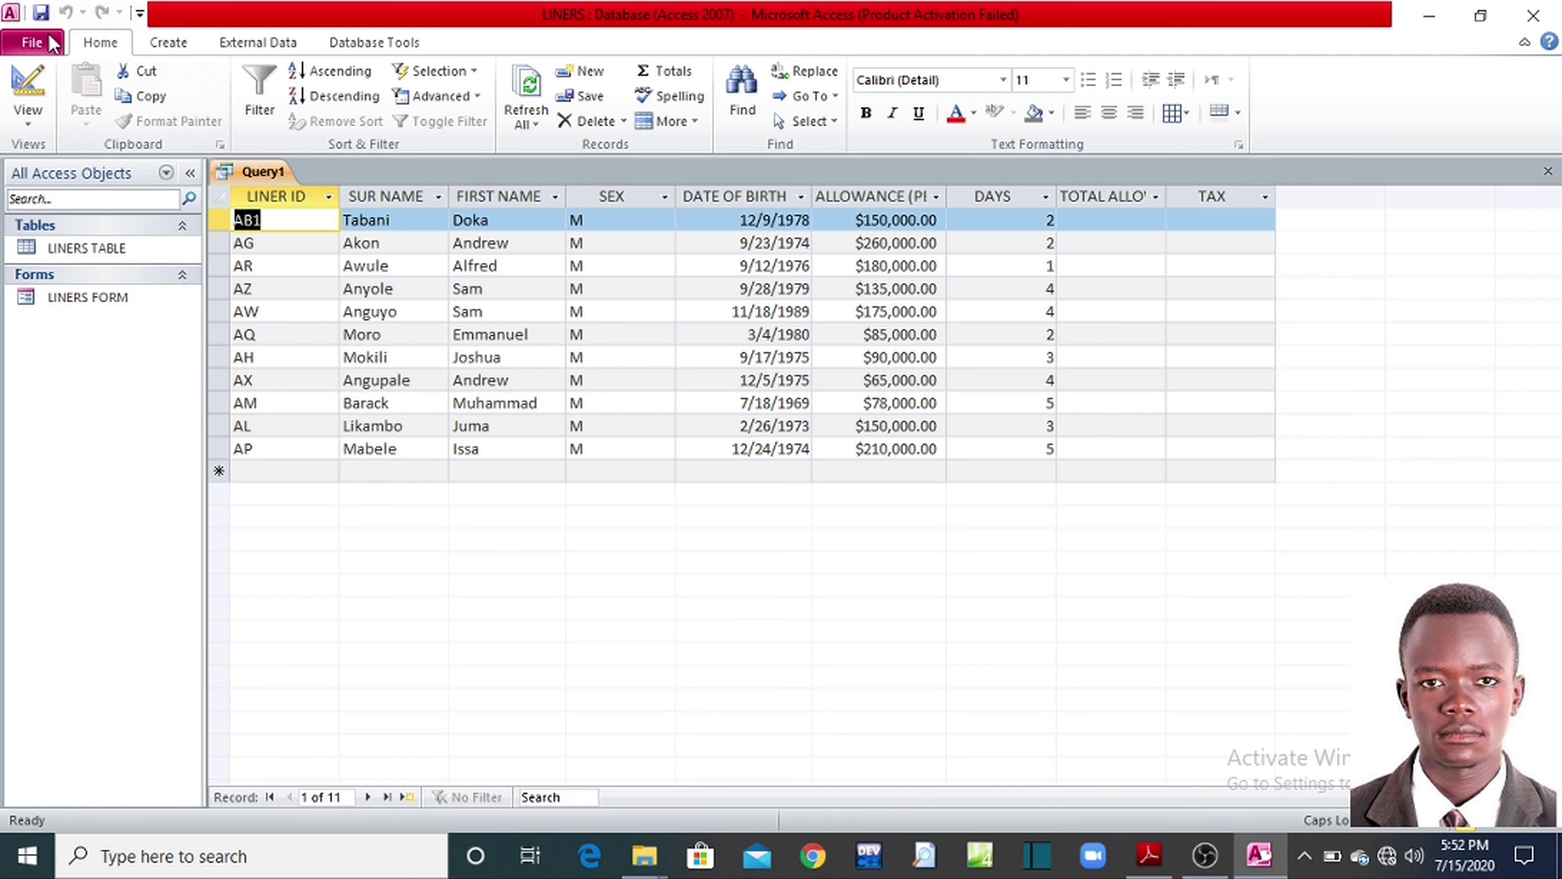
{"action": "left_click", "coordinate": [38, 17]}
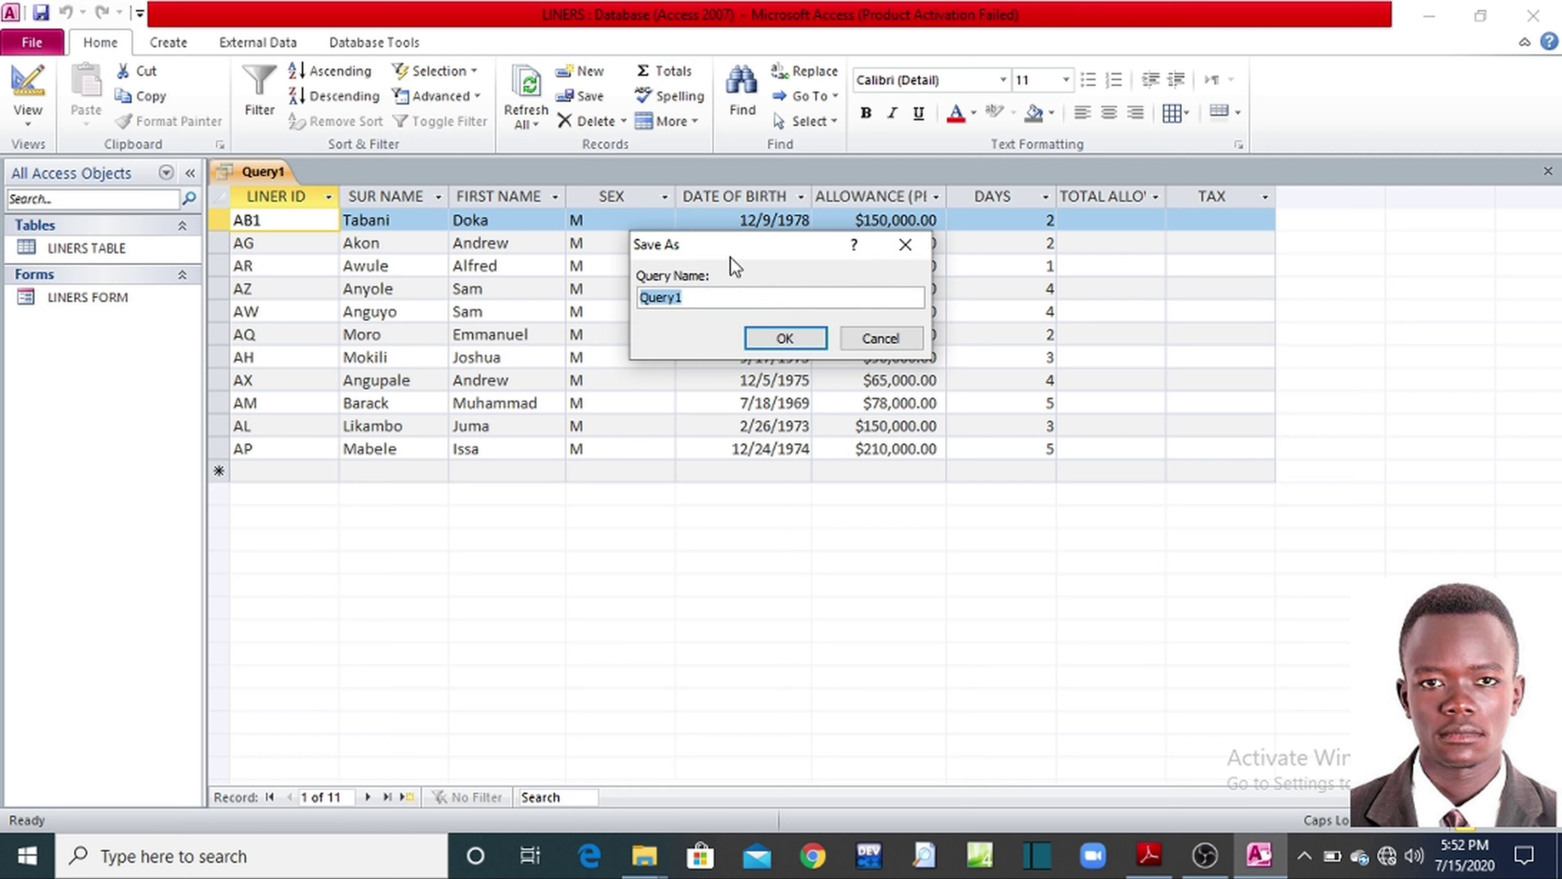
{"action": "left_click_drag", "start_coordinate": [732, 251], "coordinate": [704, 432]}
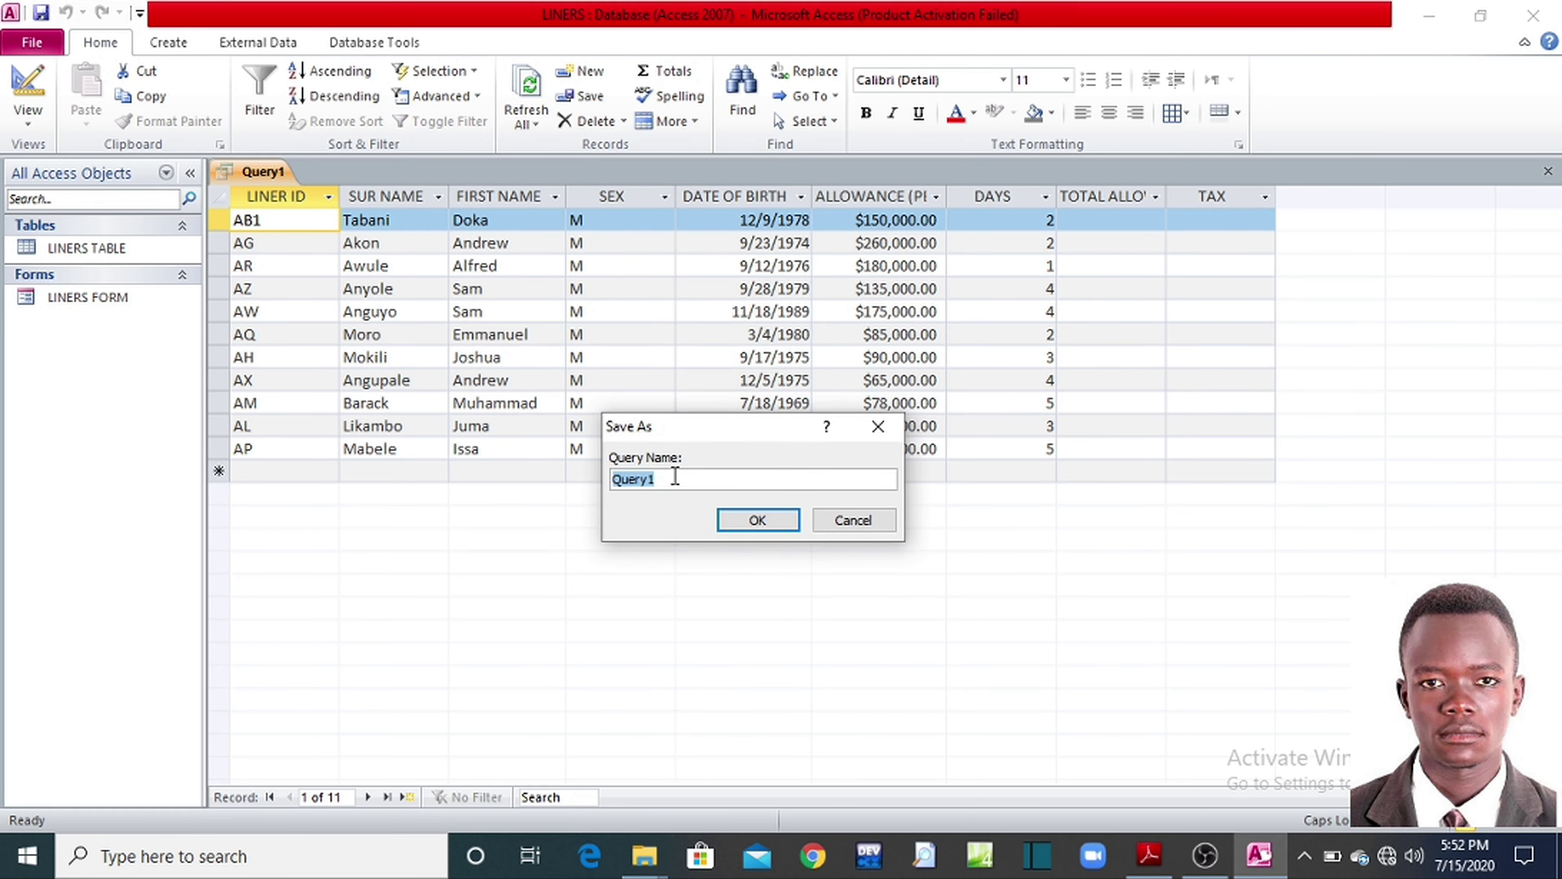
{"action": "left_click", "coordinate": [1149, 855]}
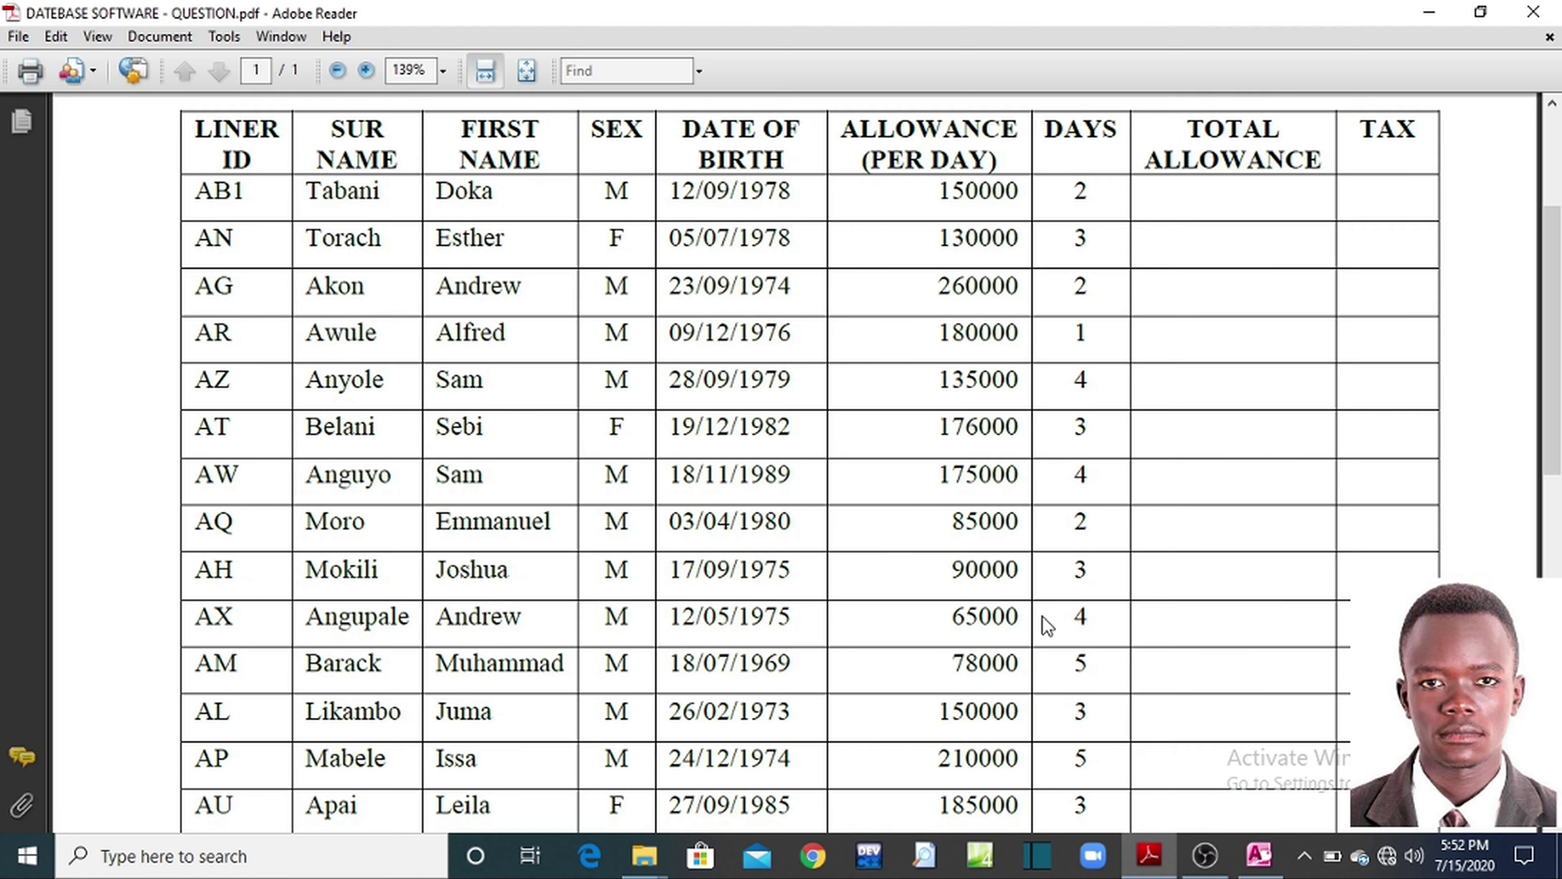
{"action": "scroll", "coordinate": [1047, 625], "scroll_direction": "down", "scroll_amount": 15}
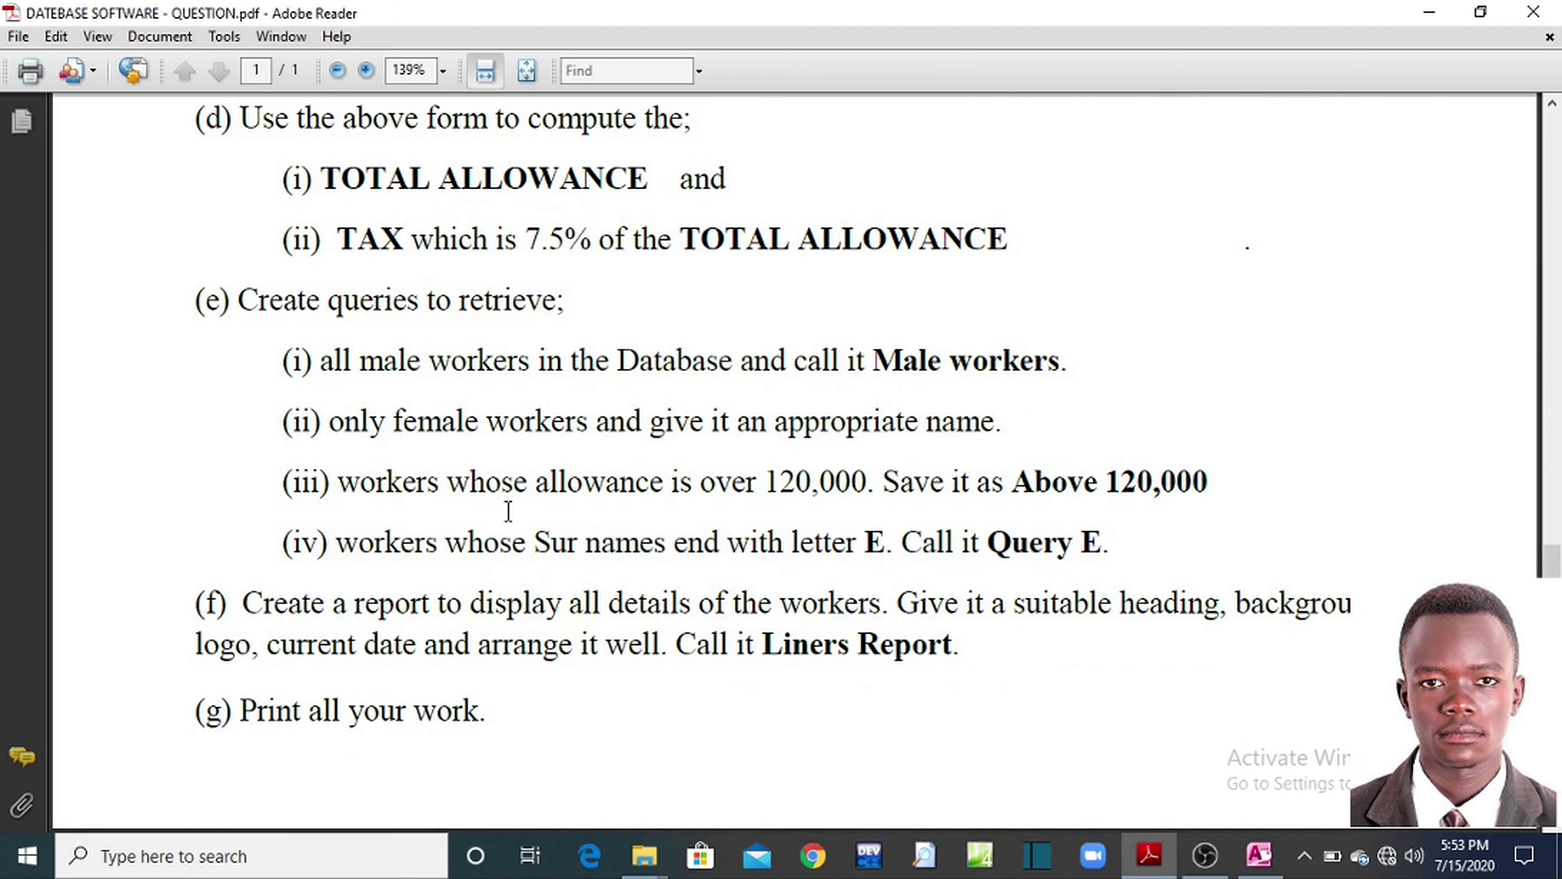
{"action": "left_click", "coordinate": [1259, 855]}
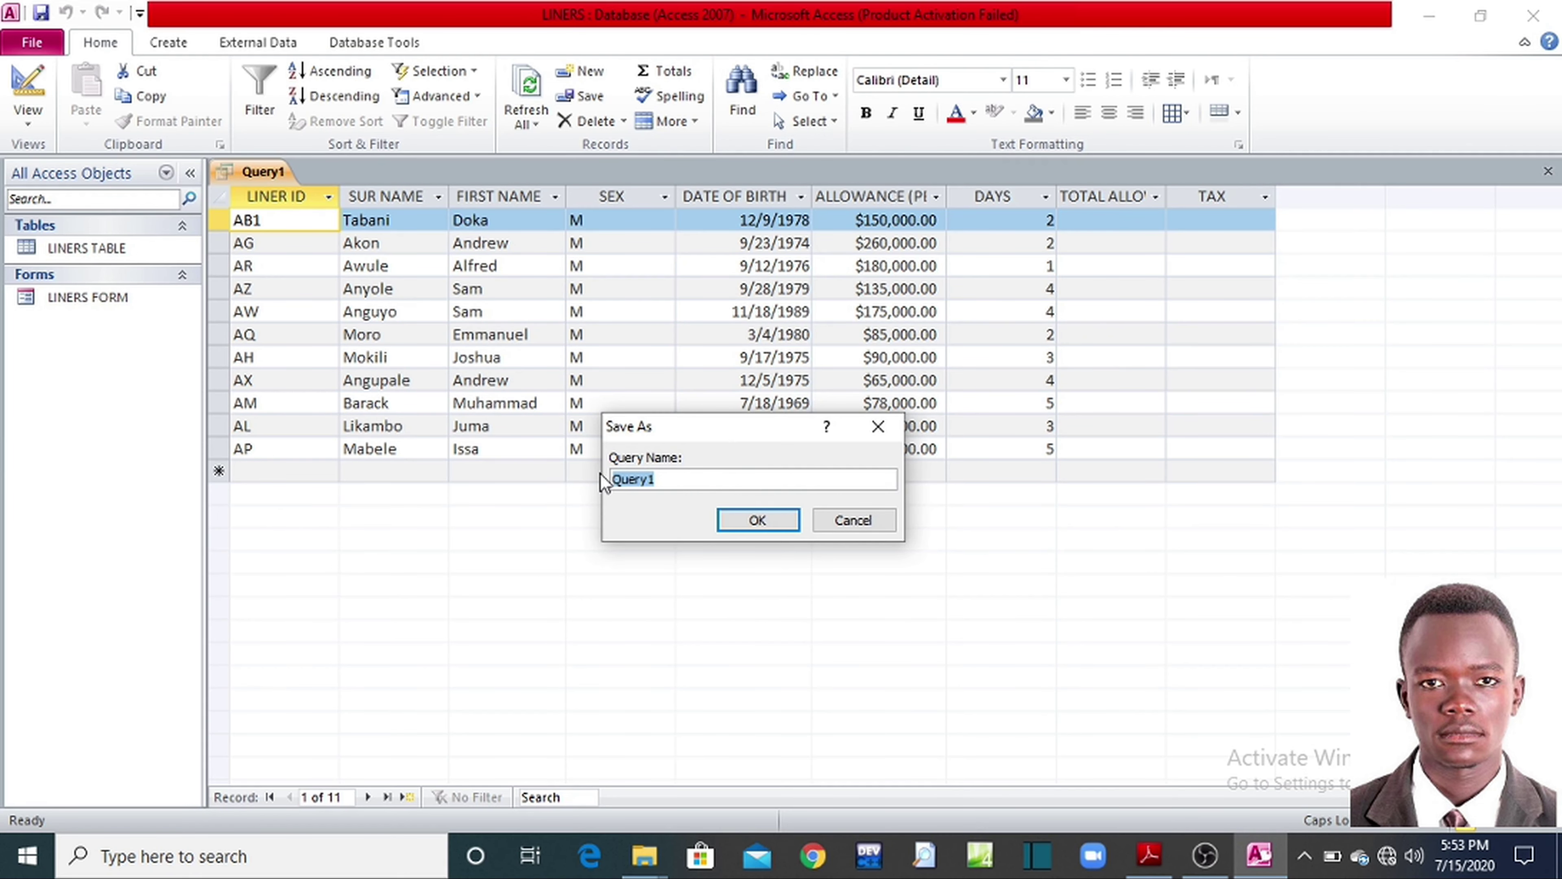
{"action": "type", "text": "MALE WORKERS"}
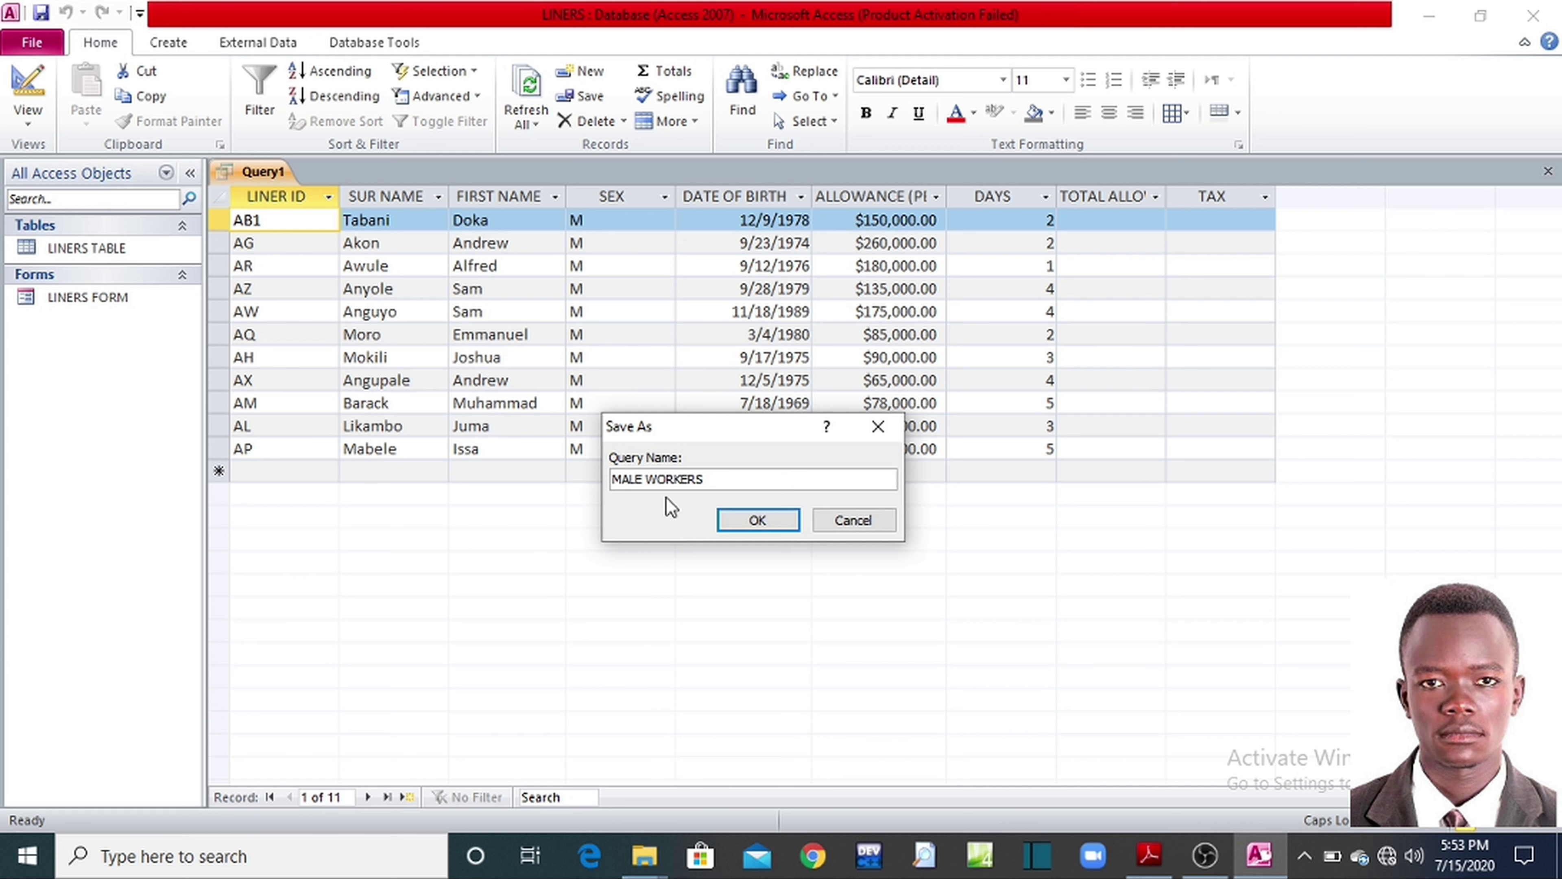
{"action": "left_click", "coordinate": [735, 522]}
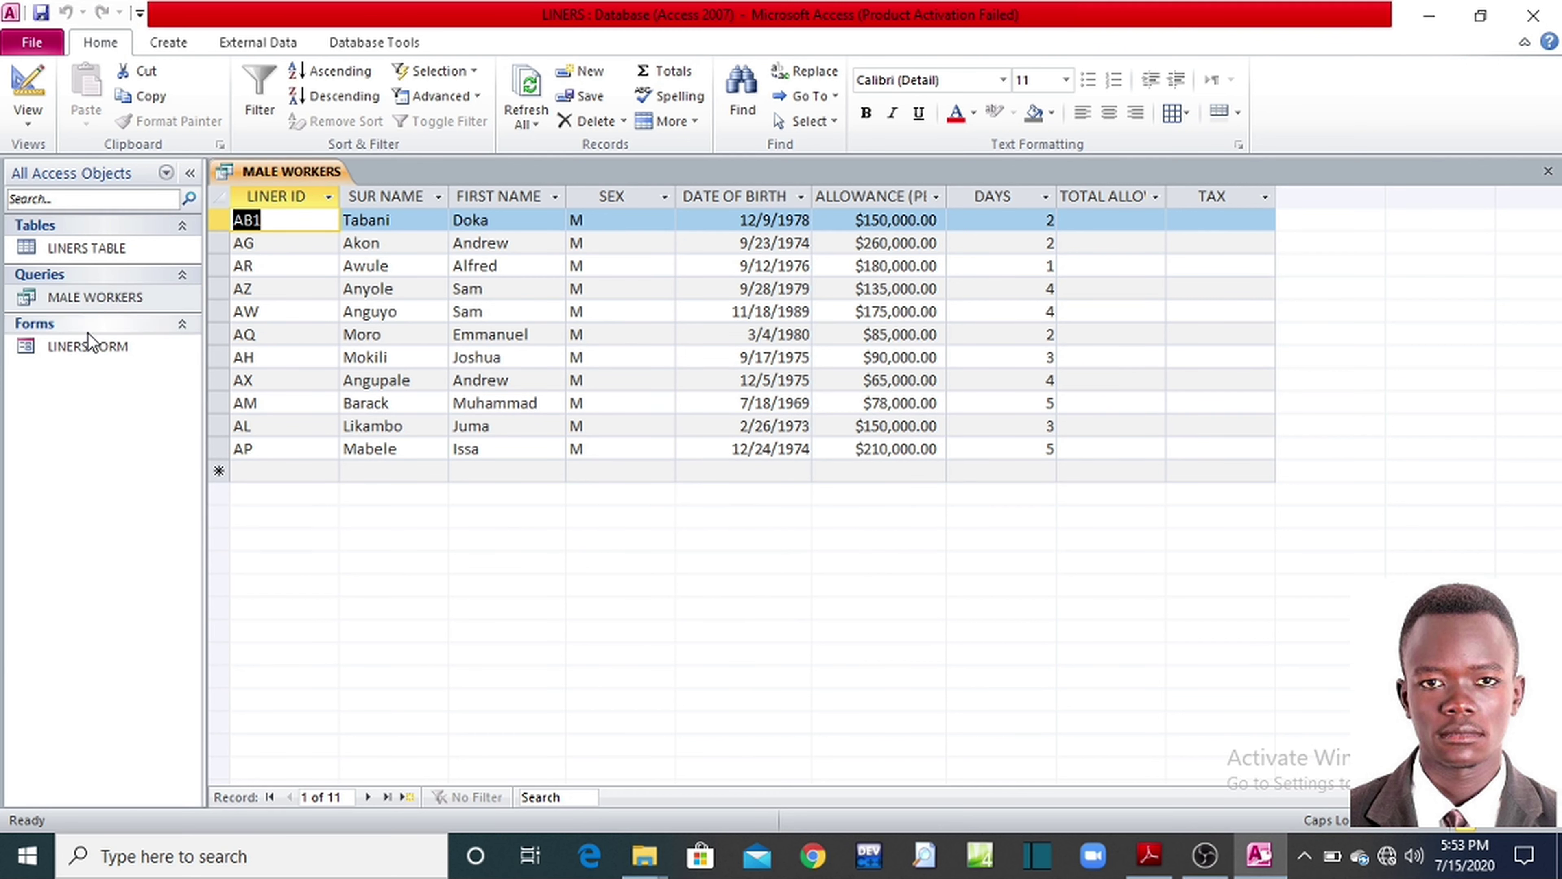
Step: Open the saved MALE WORKERS query from the Queries list
{"action": "double_click", "coordinate": [85, 298]}
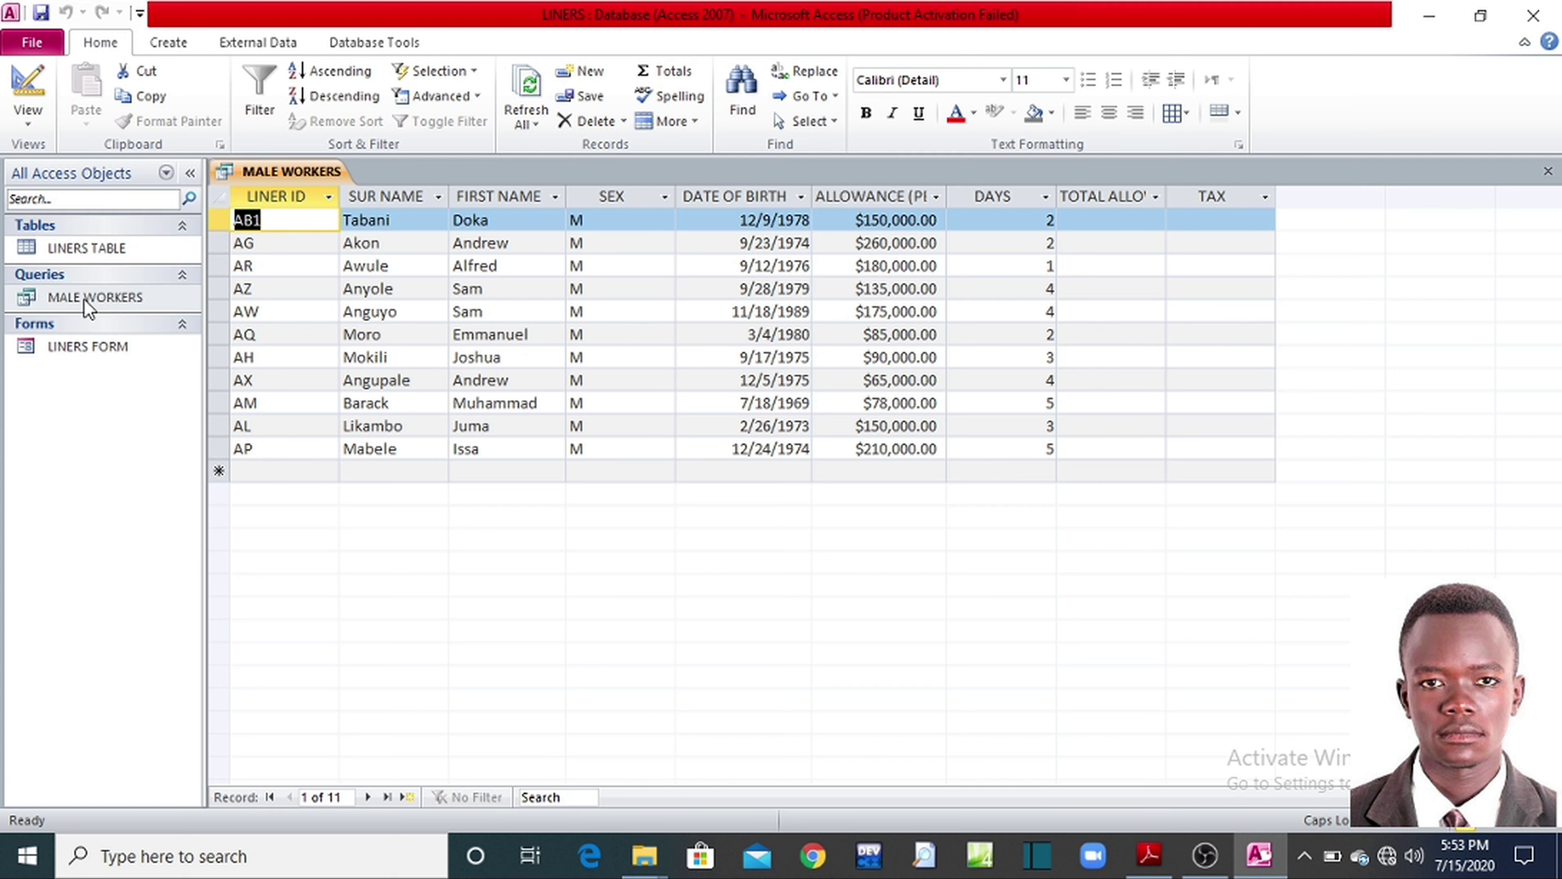
{"action": "double_click", "coordinate": [85, 298]}
{"action": "double_click", "coordinate": [98, 300]}
{"action": "double_click", "coordinate": [90, 302]}
Step: Confirm the SEX criterion M in design view, save and rerun MALE WORKERS, then bring up the question PDF
{"action": "left_click", "coordinate": [28, 116]}
{"action": "left_click", "coordinate": [95, 376]}
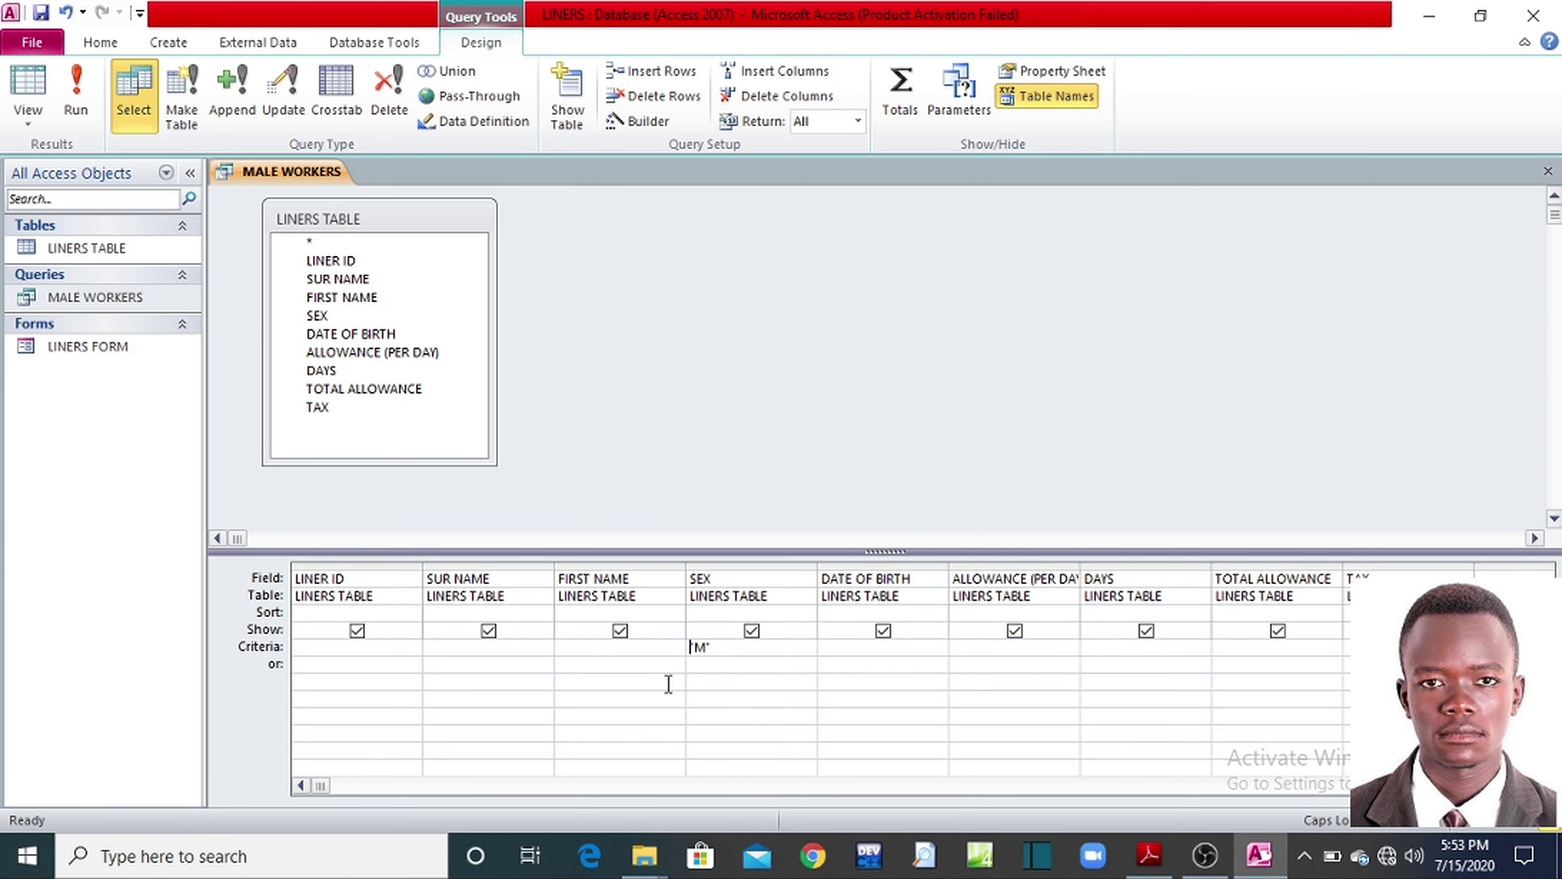
{"action": "left_click", "coordinate": [690, 646]}
{"action": "left_click", "coordinate": [40, 13]}
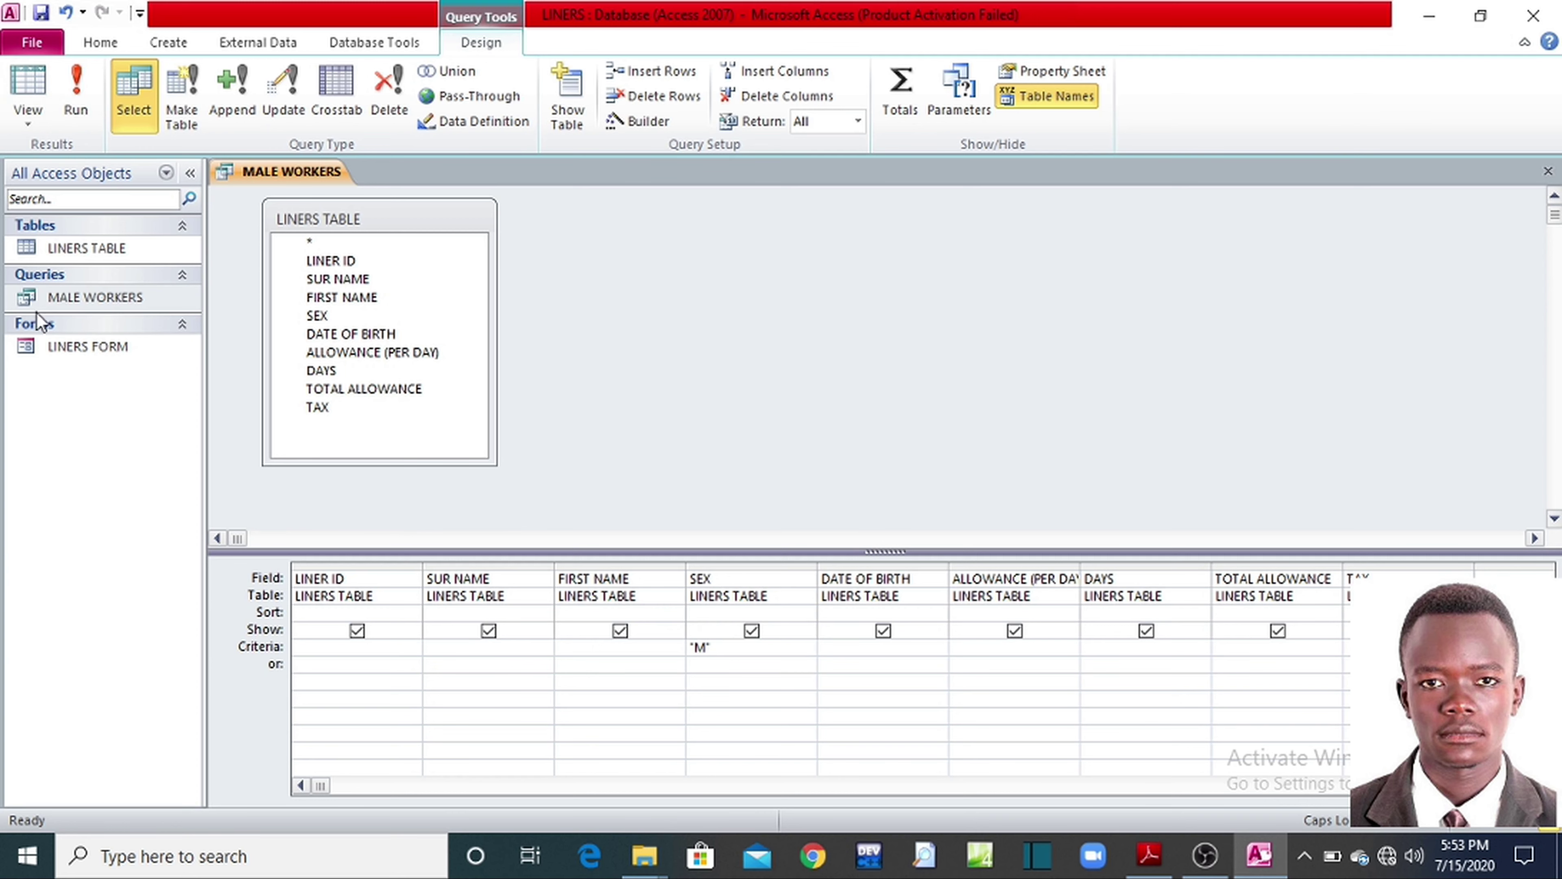
{"action": "left_click", "coordinate": [83, 116]}
{"action": "left_click", "coordinate": [1149, 855]}
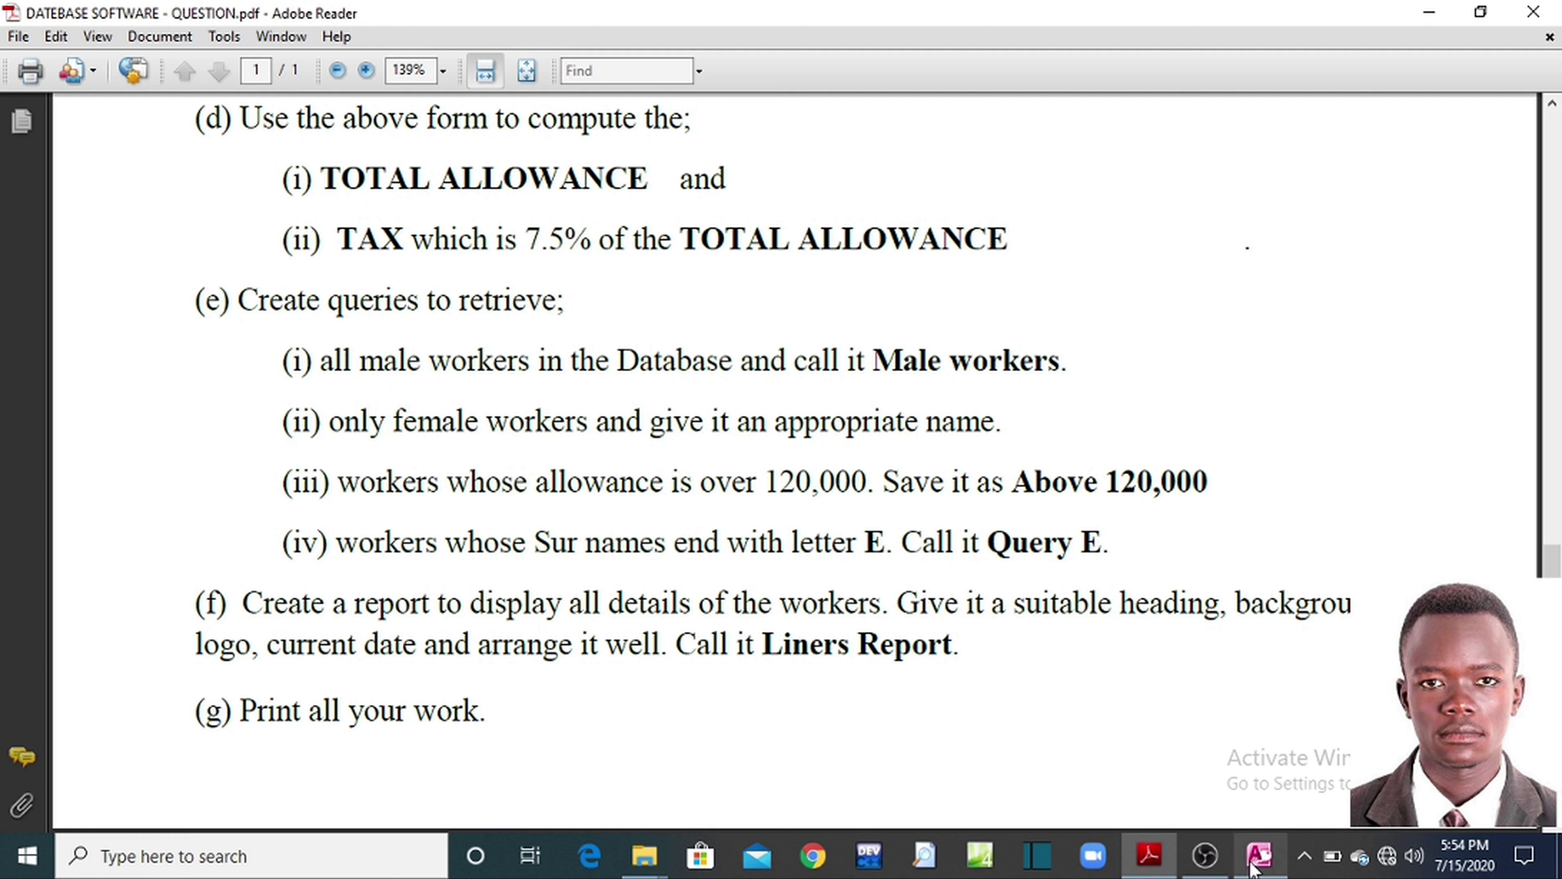
Step: Start a new query design on LINERS TABLE and enlarge its field list to show all fields
{"action": "left_click", "coordinate": [1265, 859]}
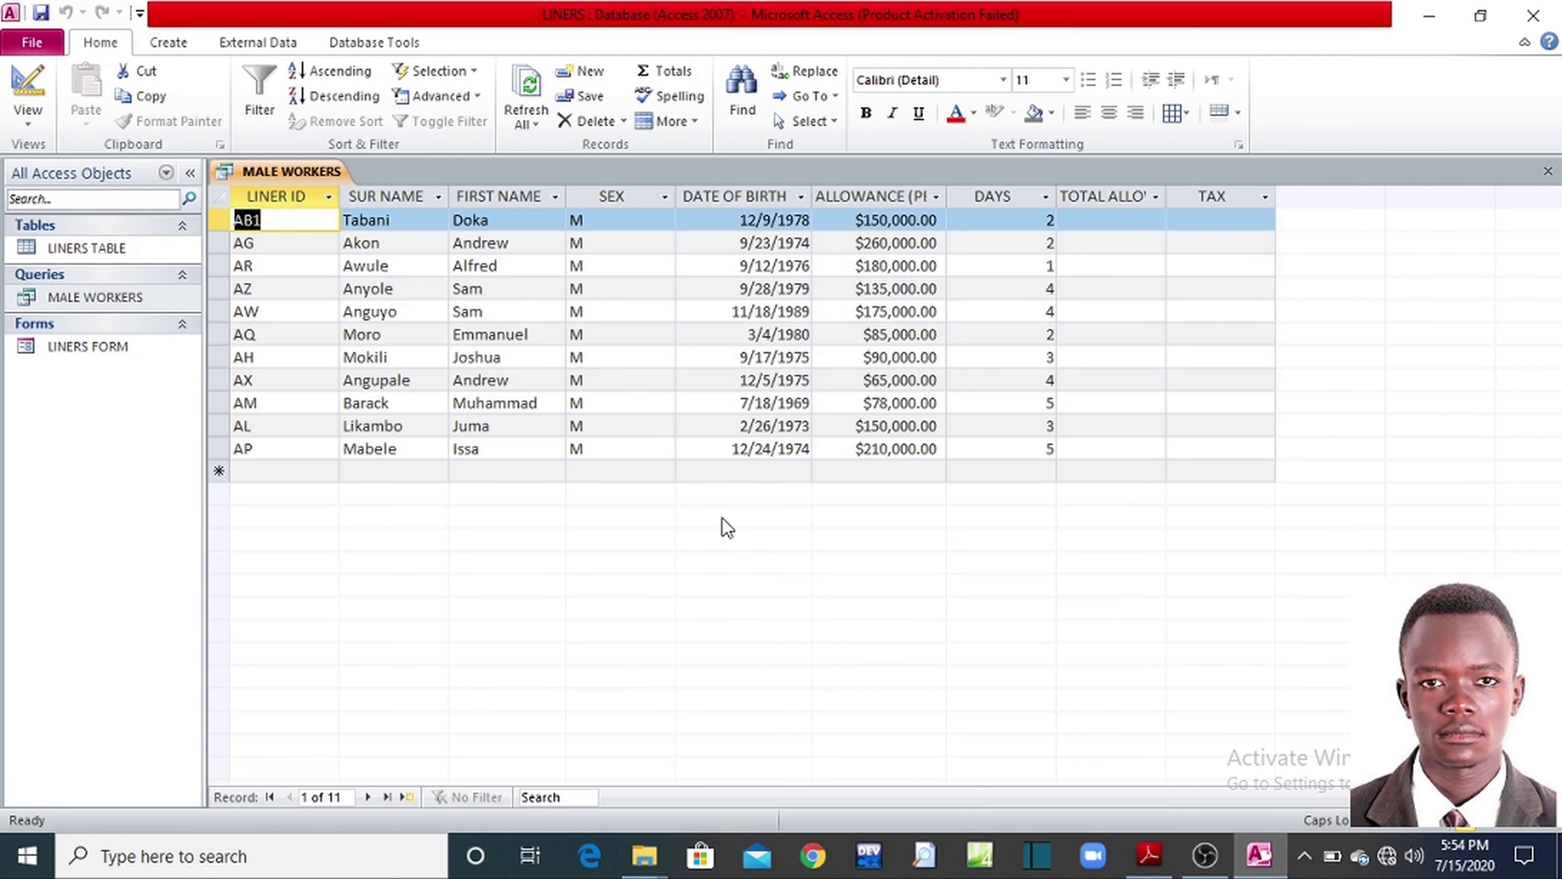
{"action": "left_click", "coordinate": [176, 44]}
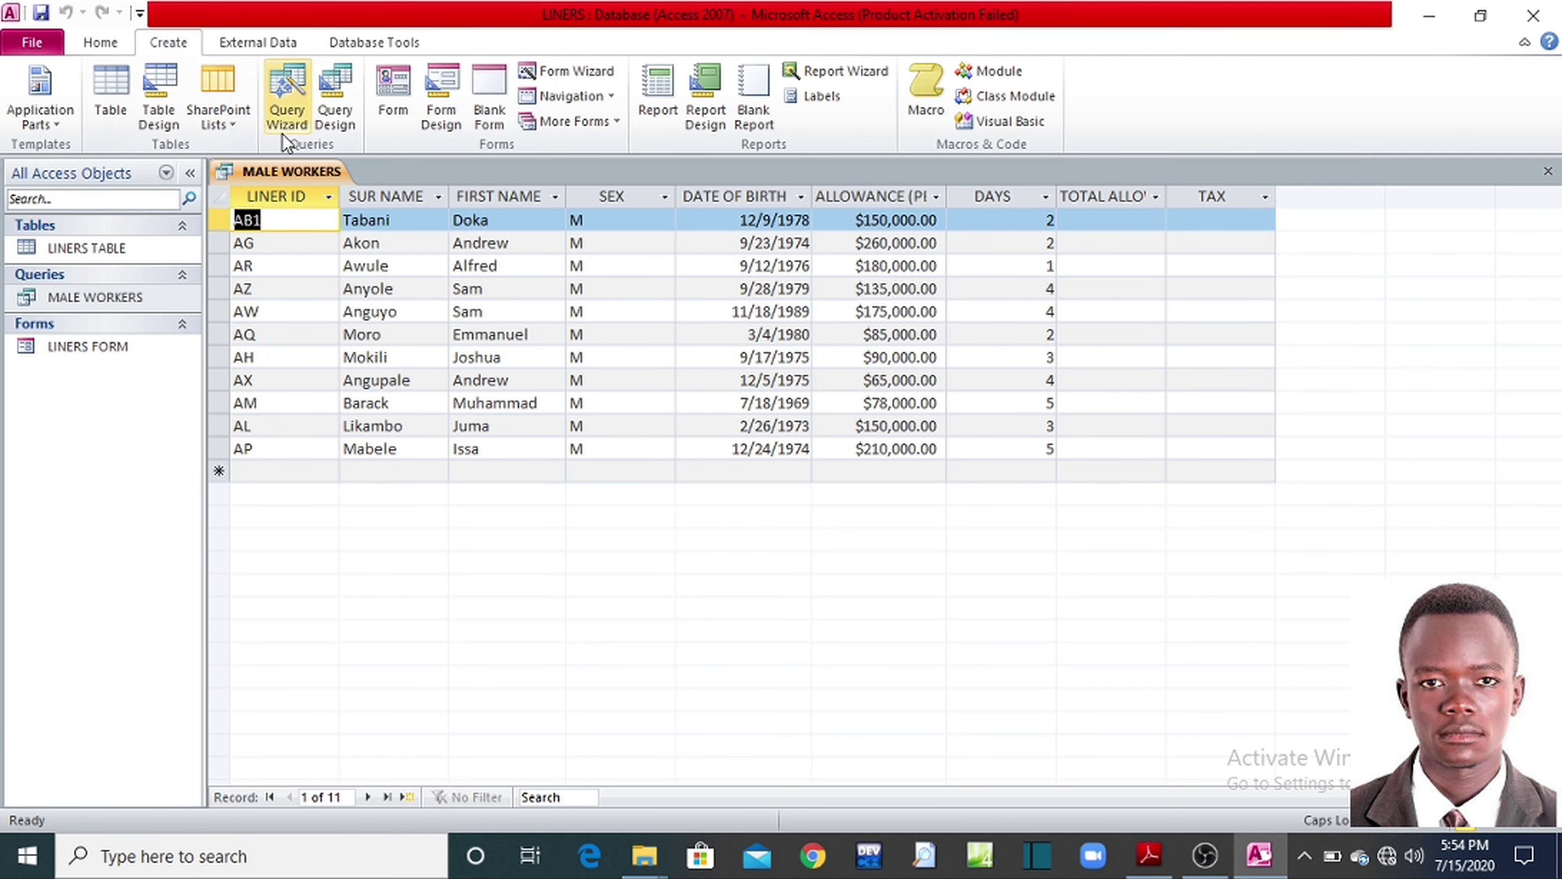
{"action": "left_click", "coordinate": [333, 122]}
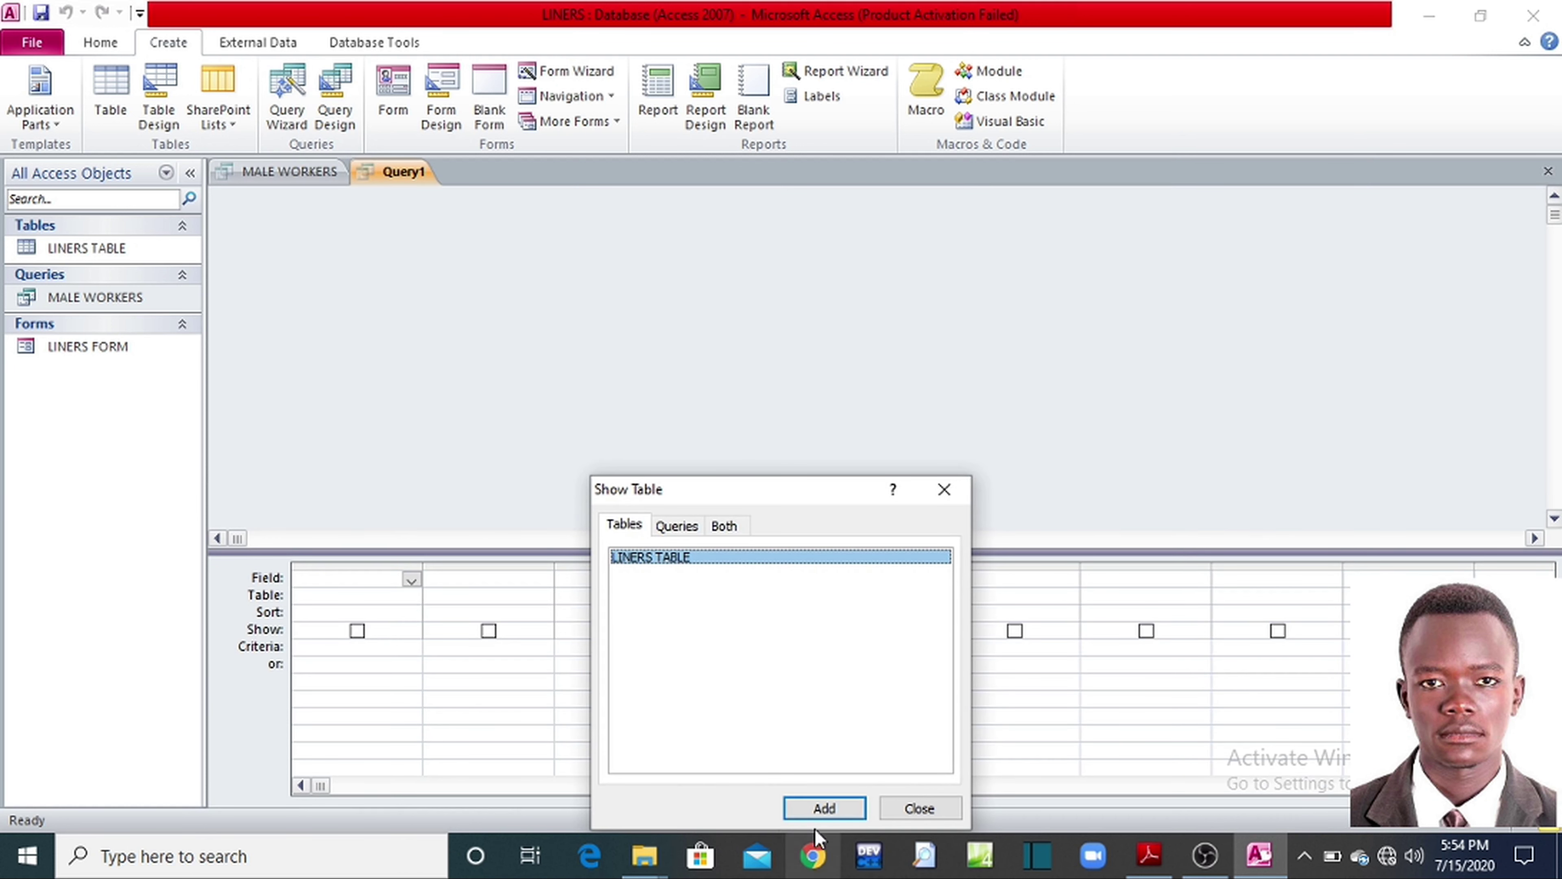
{"action": "left_click", "coordinate": [810, 814]}
{"action": "left_click", "coordinate": [945, 489]}
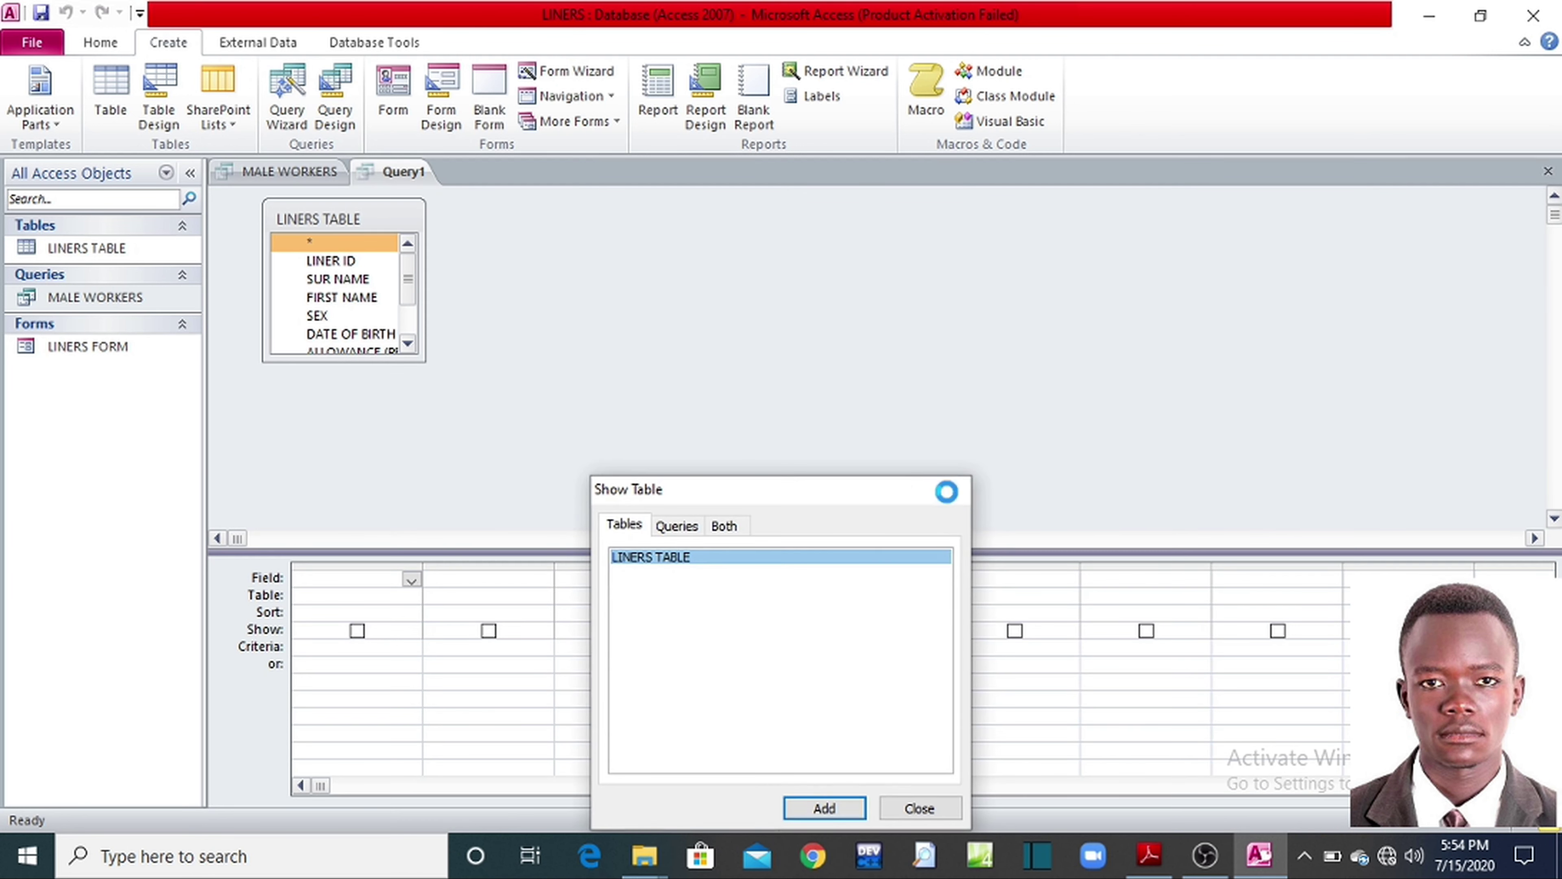
{"action": "left_click_drag", "start_coordinate": [424, 361], "coordinate": [494, 455]}
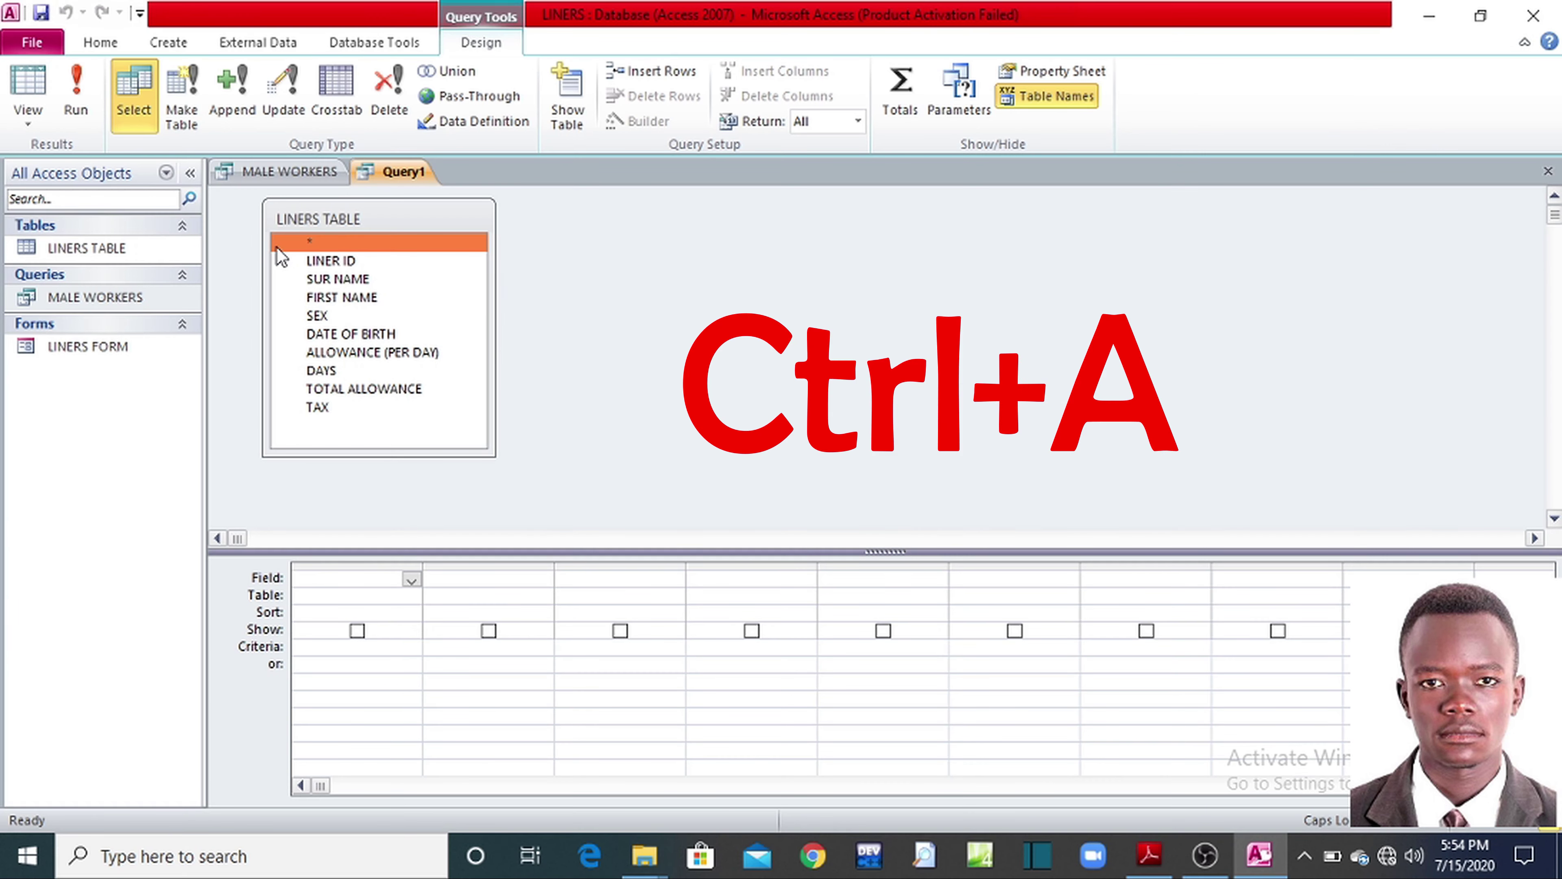
Step: Select all LINERS TABLE fields from LINER ID to TAX with Ctrl+A and drag them into the grid
{"action": "key", "text": "ctrl+a"}
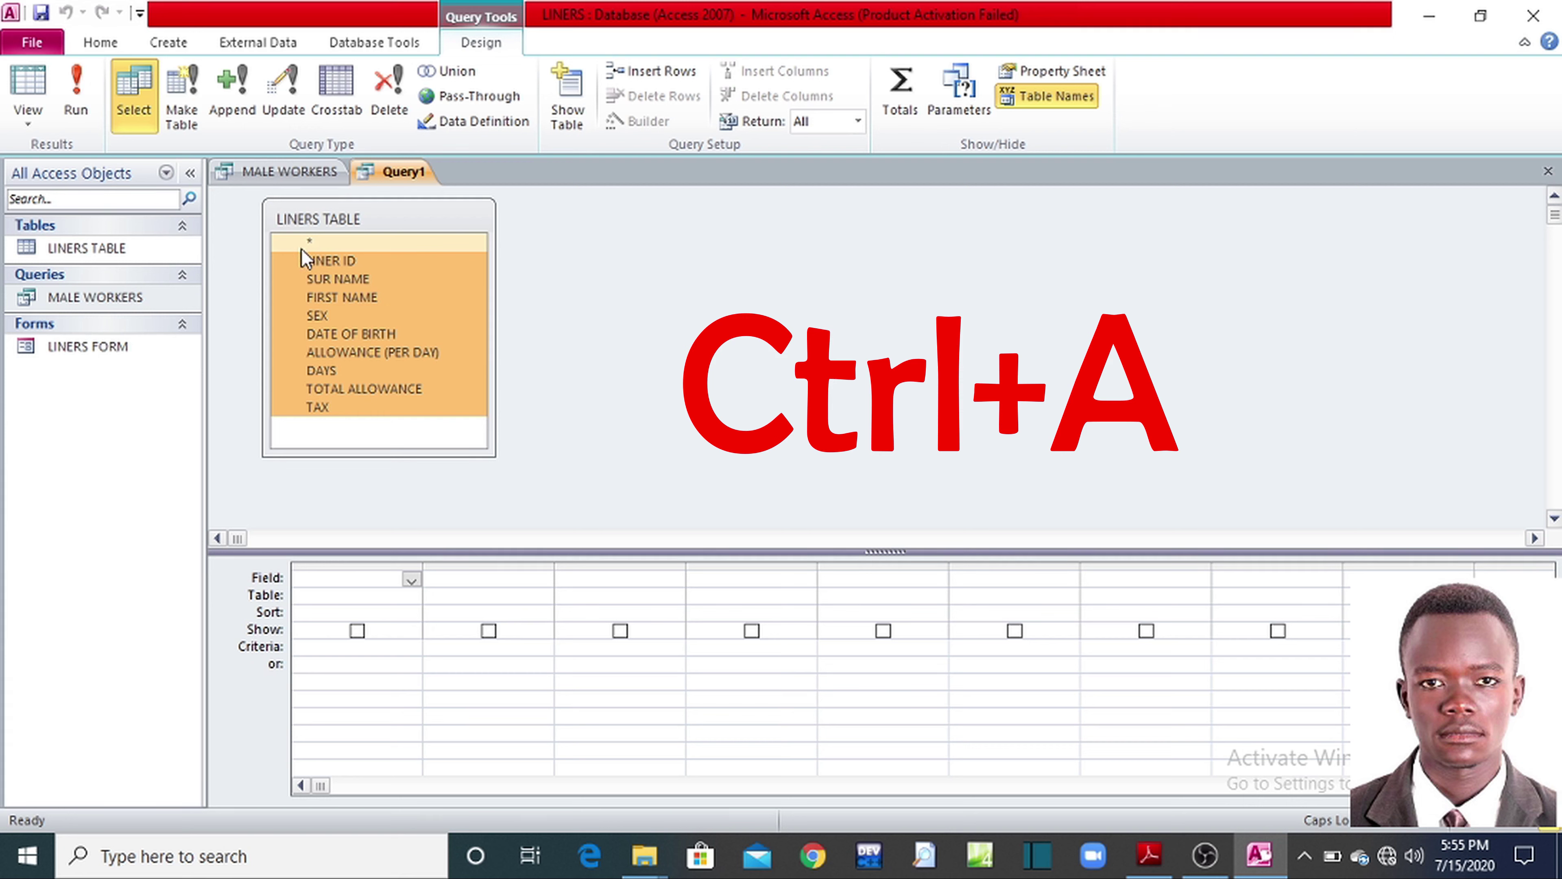
{"action": "left_click_drag", "start_coordinate": [306, 261], "coordinate": [301, 271]}
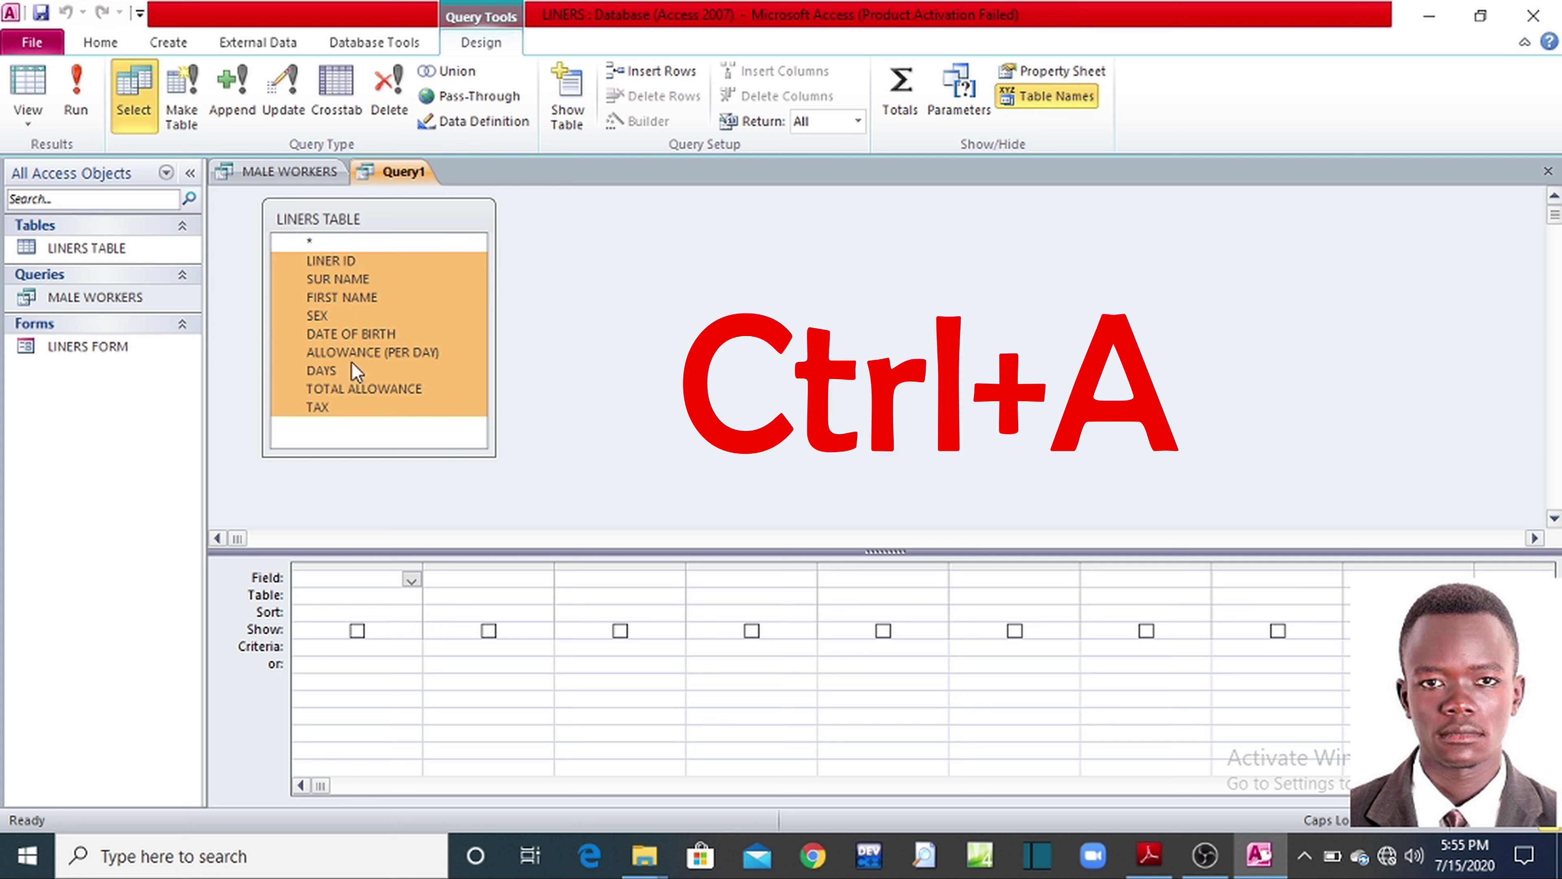
{"action": "left_click", "coordinate": [351, 266]}
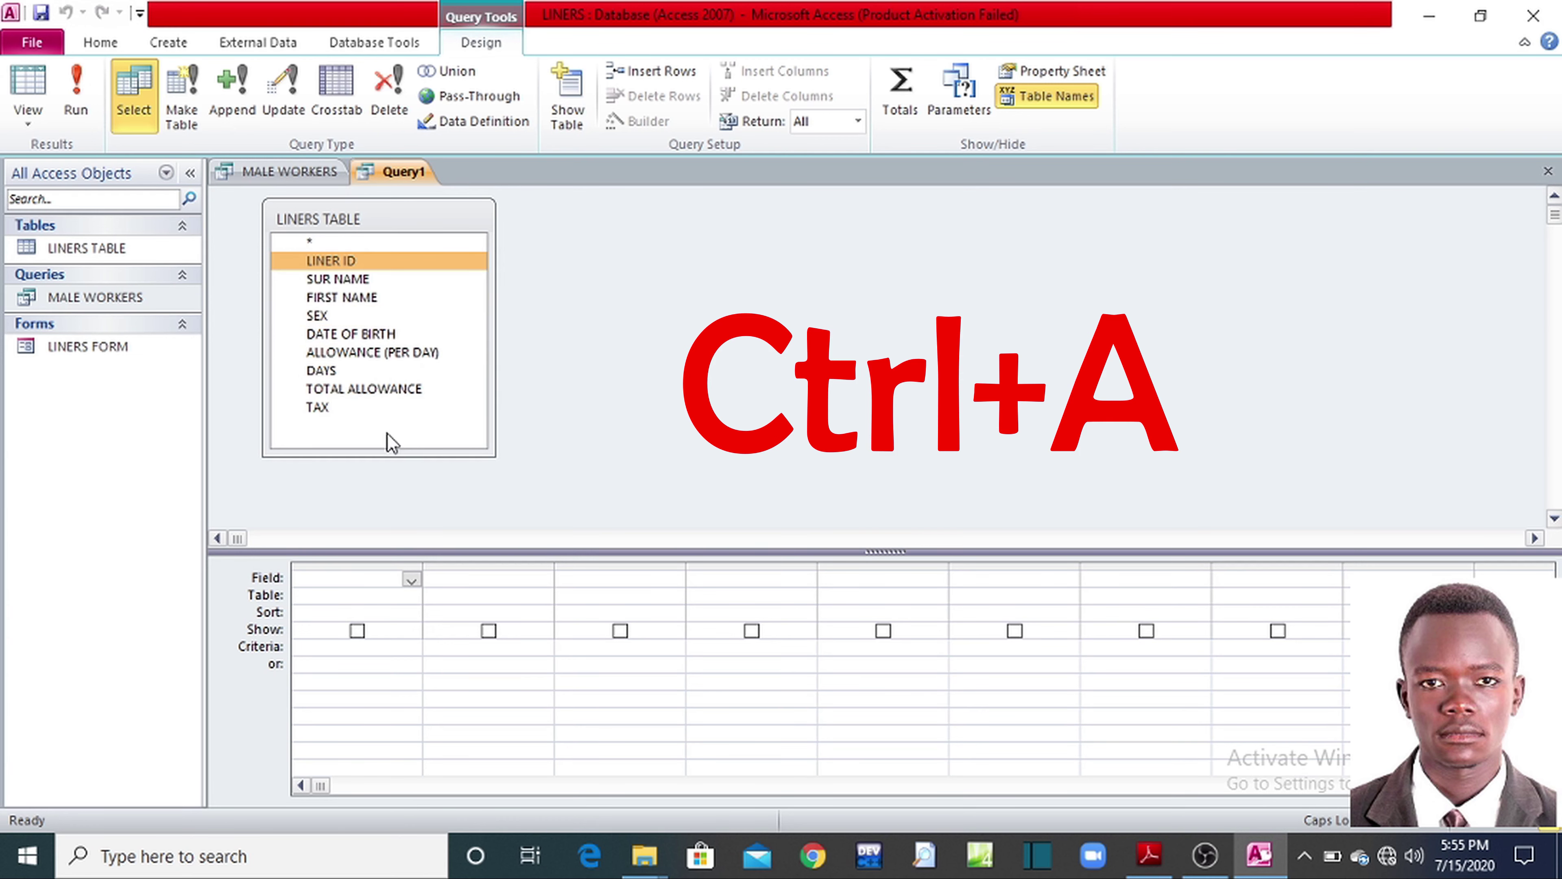
{"action": "left_click", "coordinate": [316, 243]}
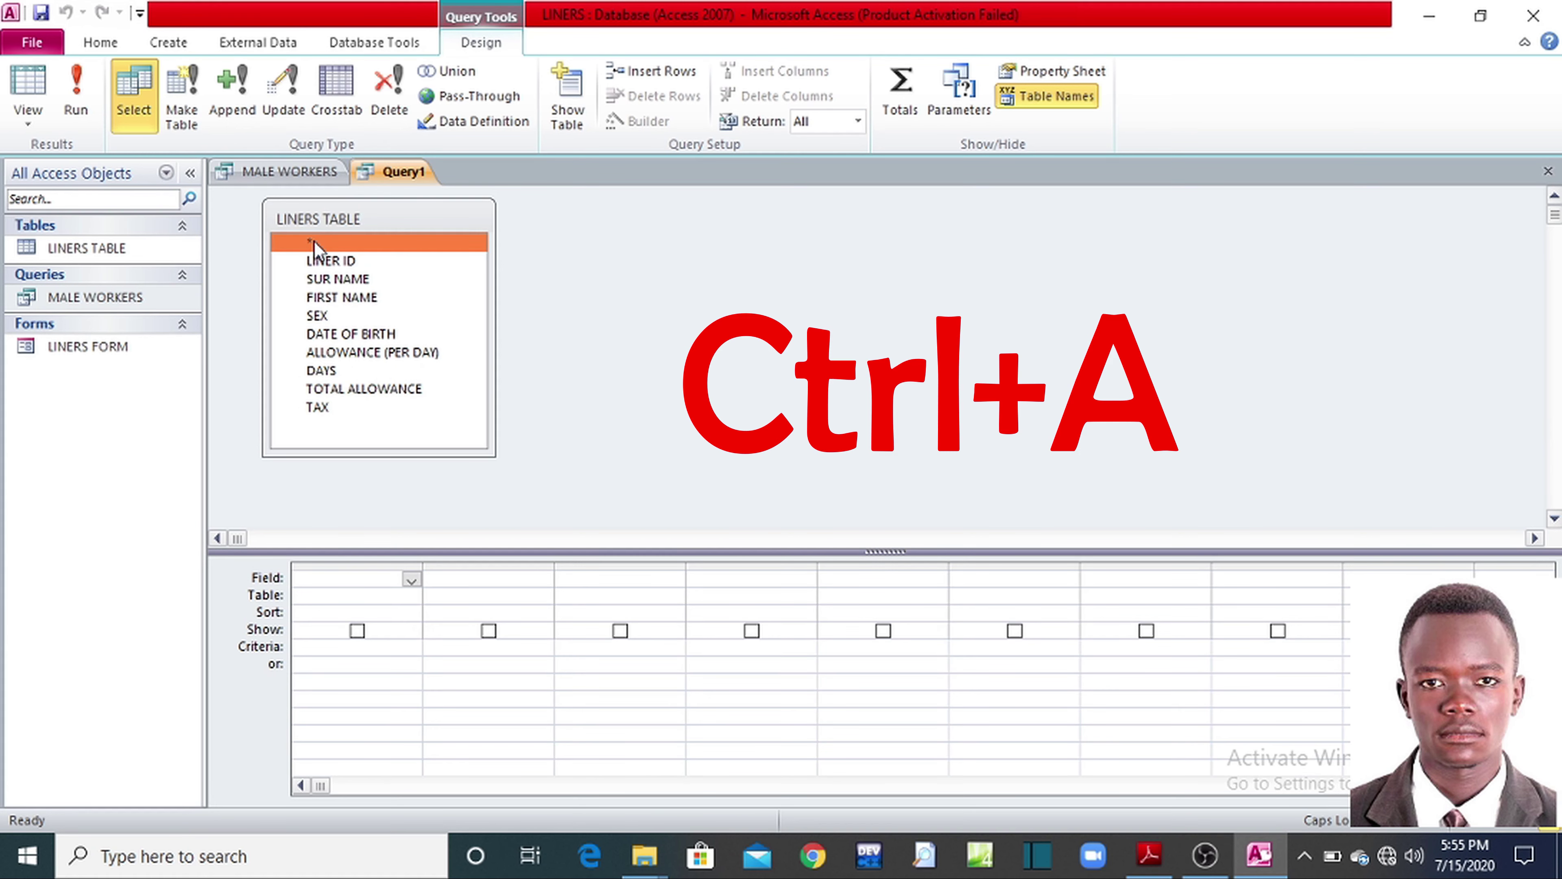
{"action": "key", "text": "ctrl+a"}
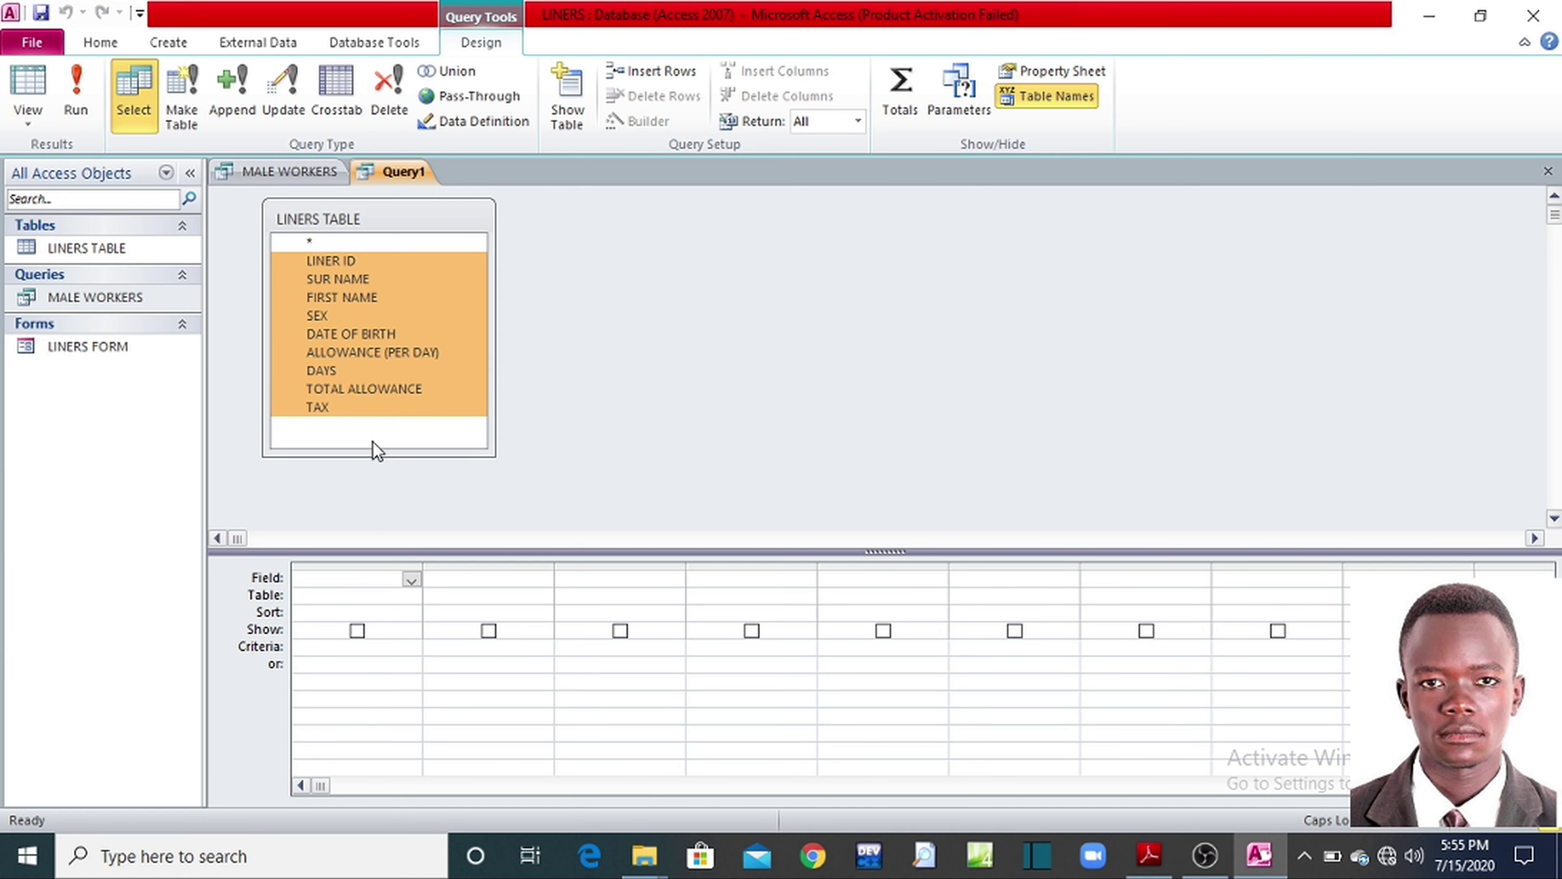
{"action": "left_click", "coordinate": [373, 371]}
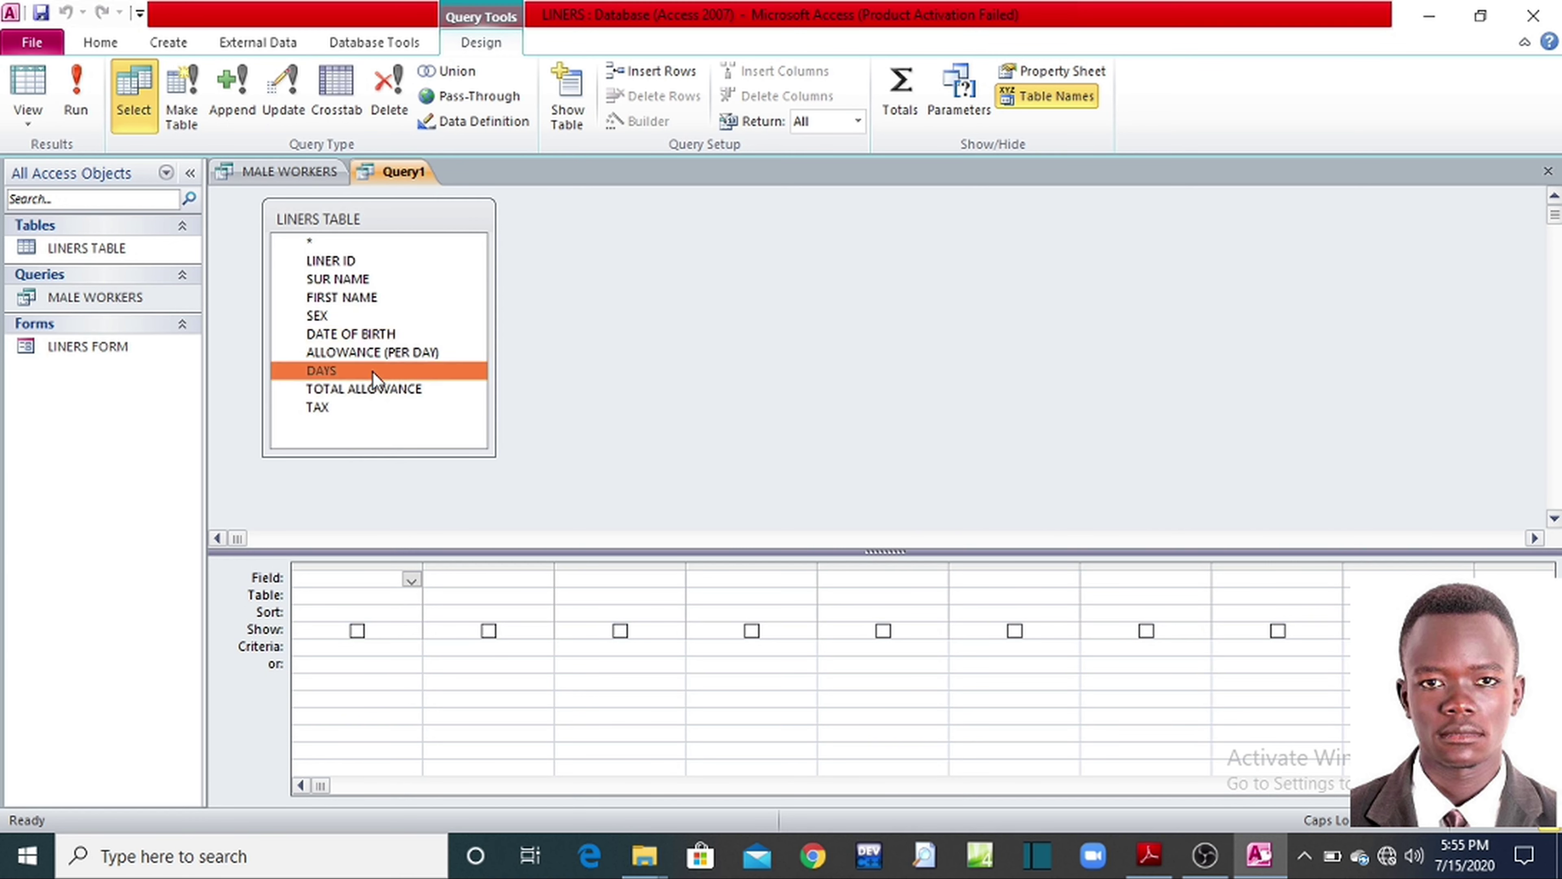
{"action": "left_click", "coordinate": [345, 245]}
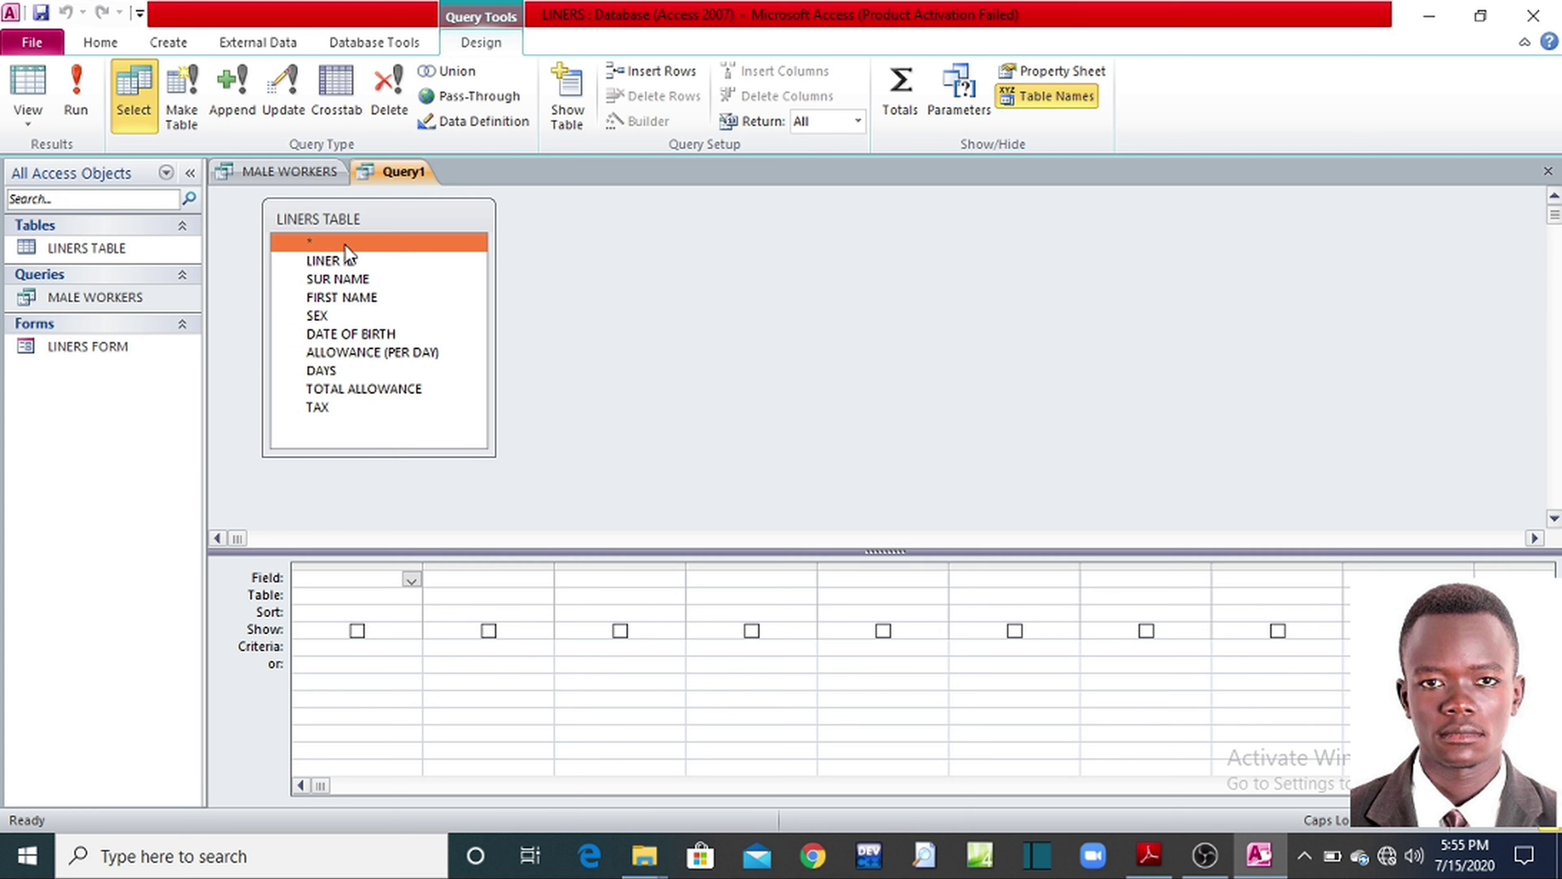
{"action": "key", "text": "ctrl+a"}
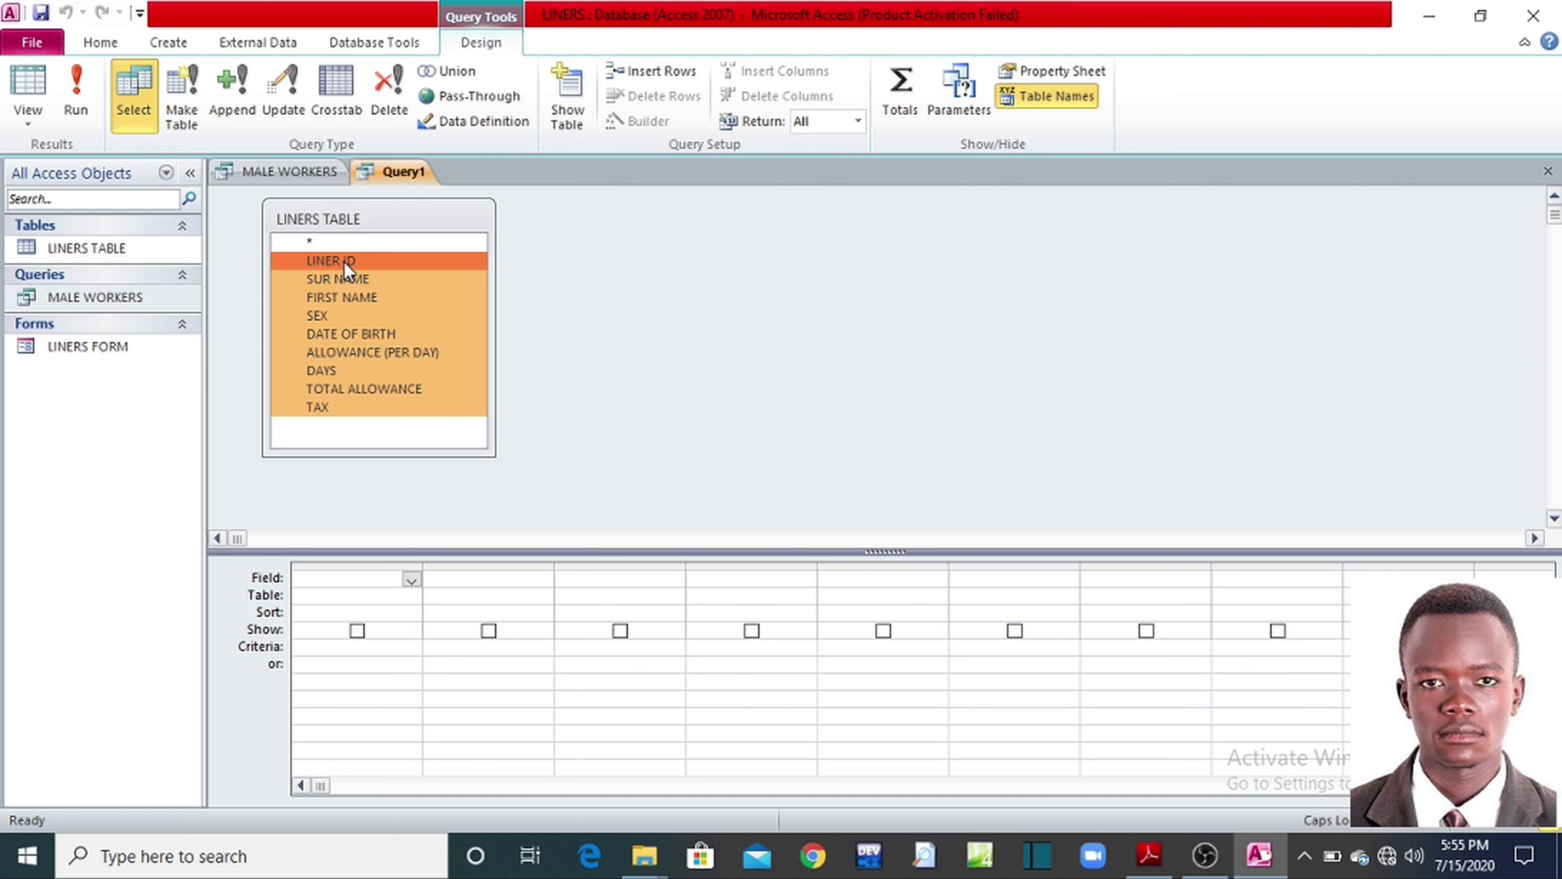
{"action": "left_click_drag", "start_coordinate": [345, 262], "coordinate": [347, 579]}
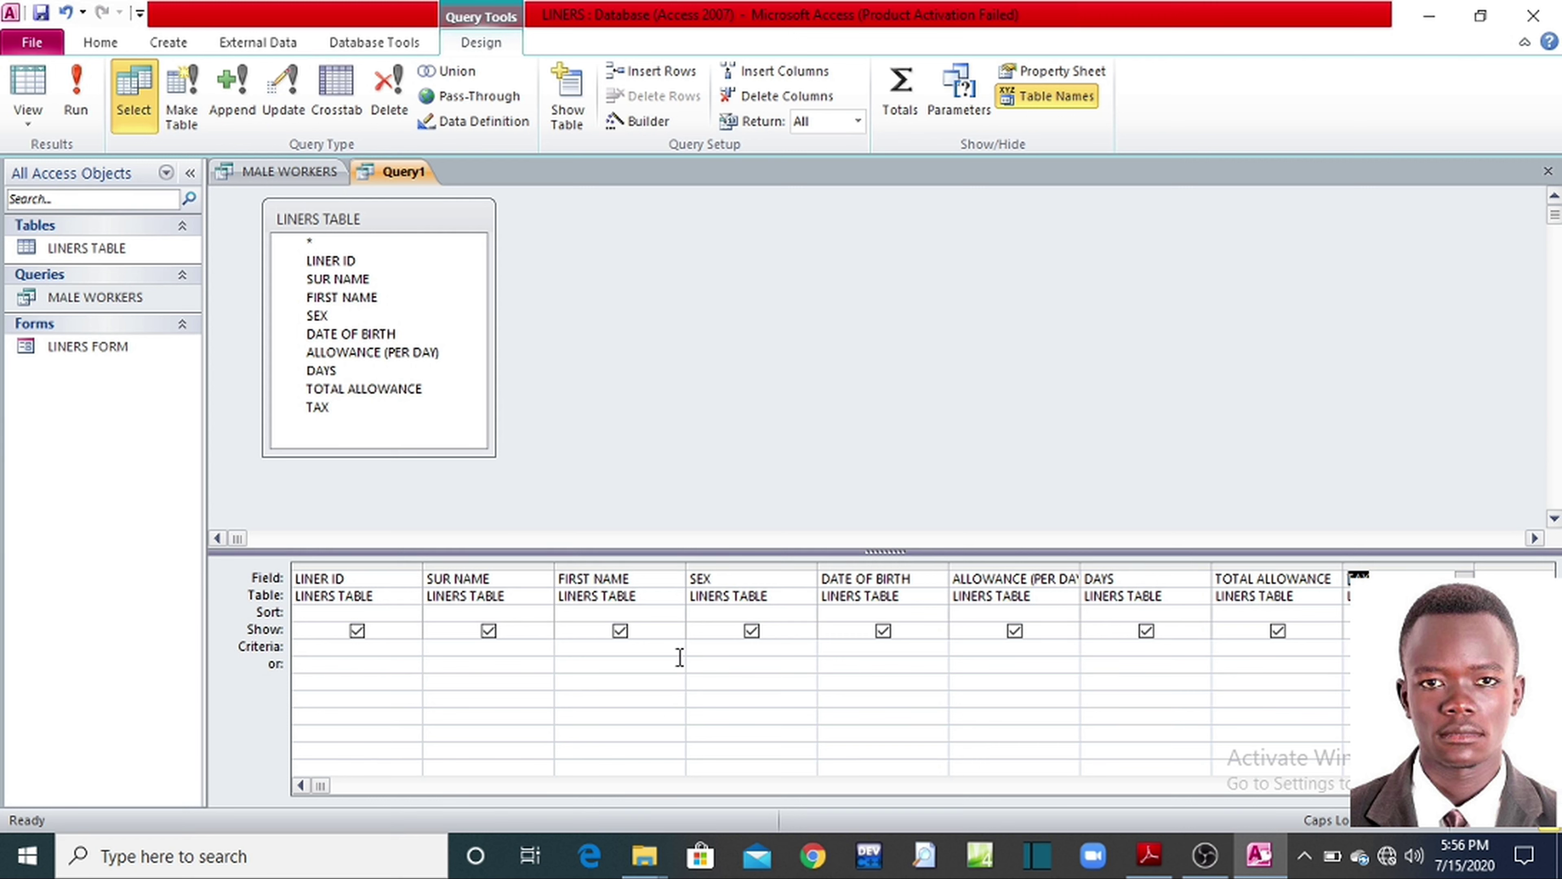
Step: Enter a capital F as the criterion under the SEX field
{"action": "left_click", "coordinate": [702, 647]}
{"action": "type", "text": "f"}
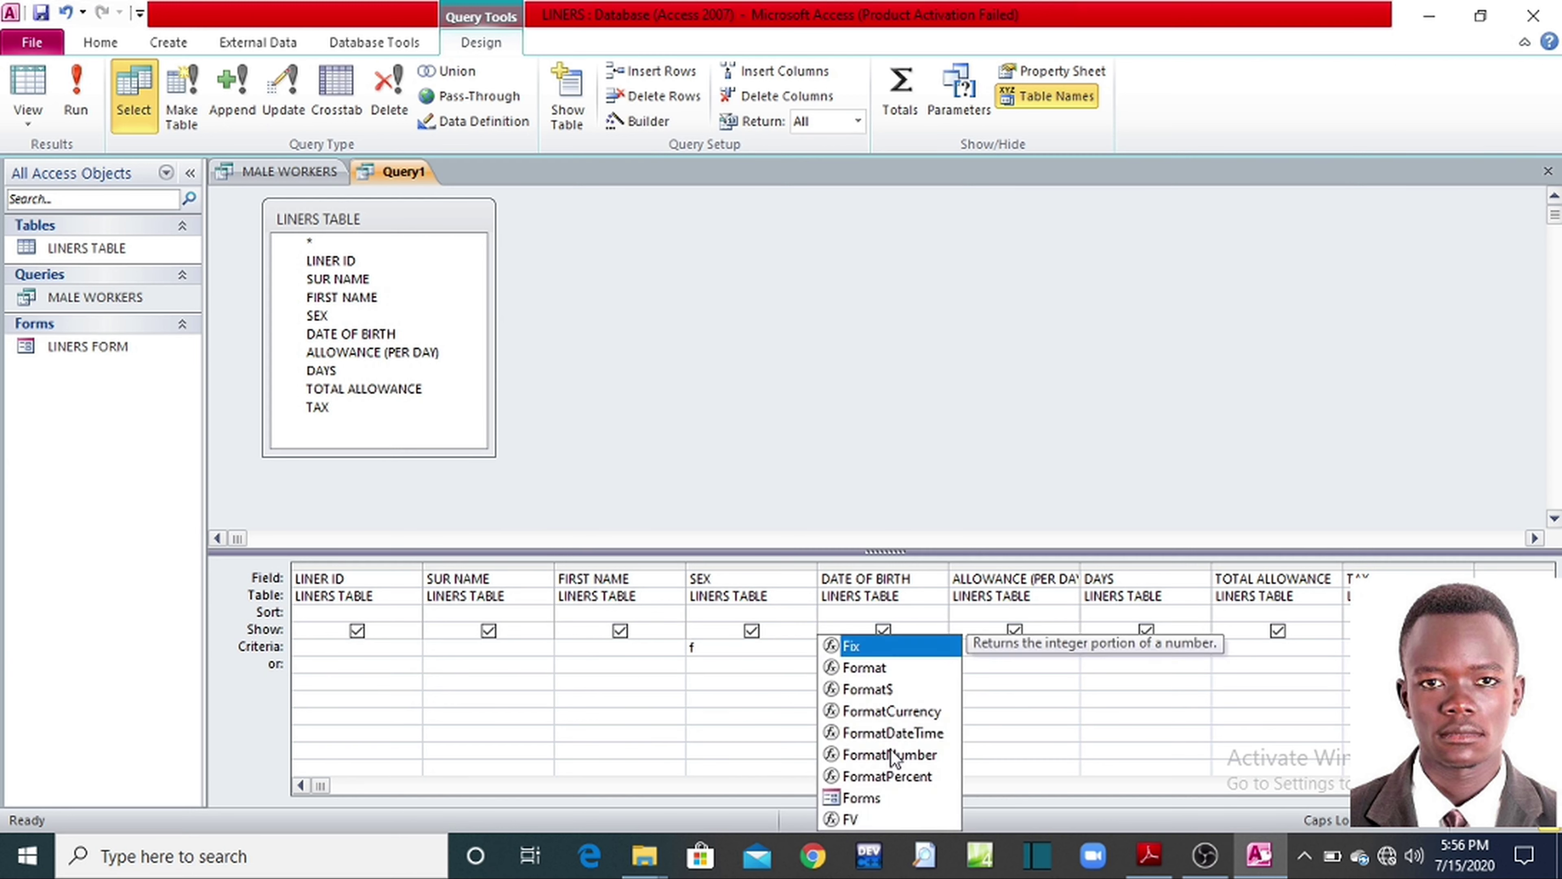
{"action": "key", "text": "Escape"}
{"action": "key", "text": "BackSpace"}
{"action": "key", "text": "Caps_Lock"}
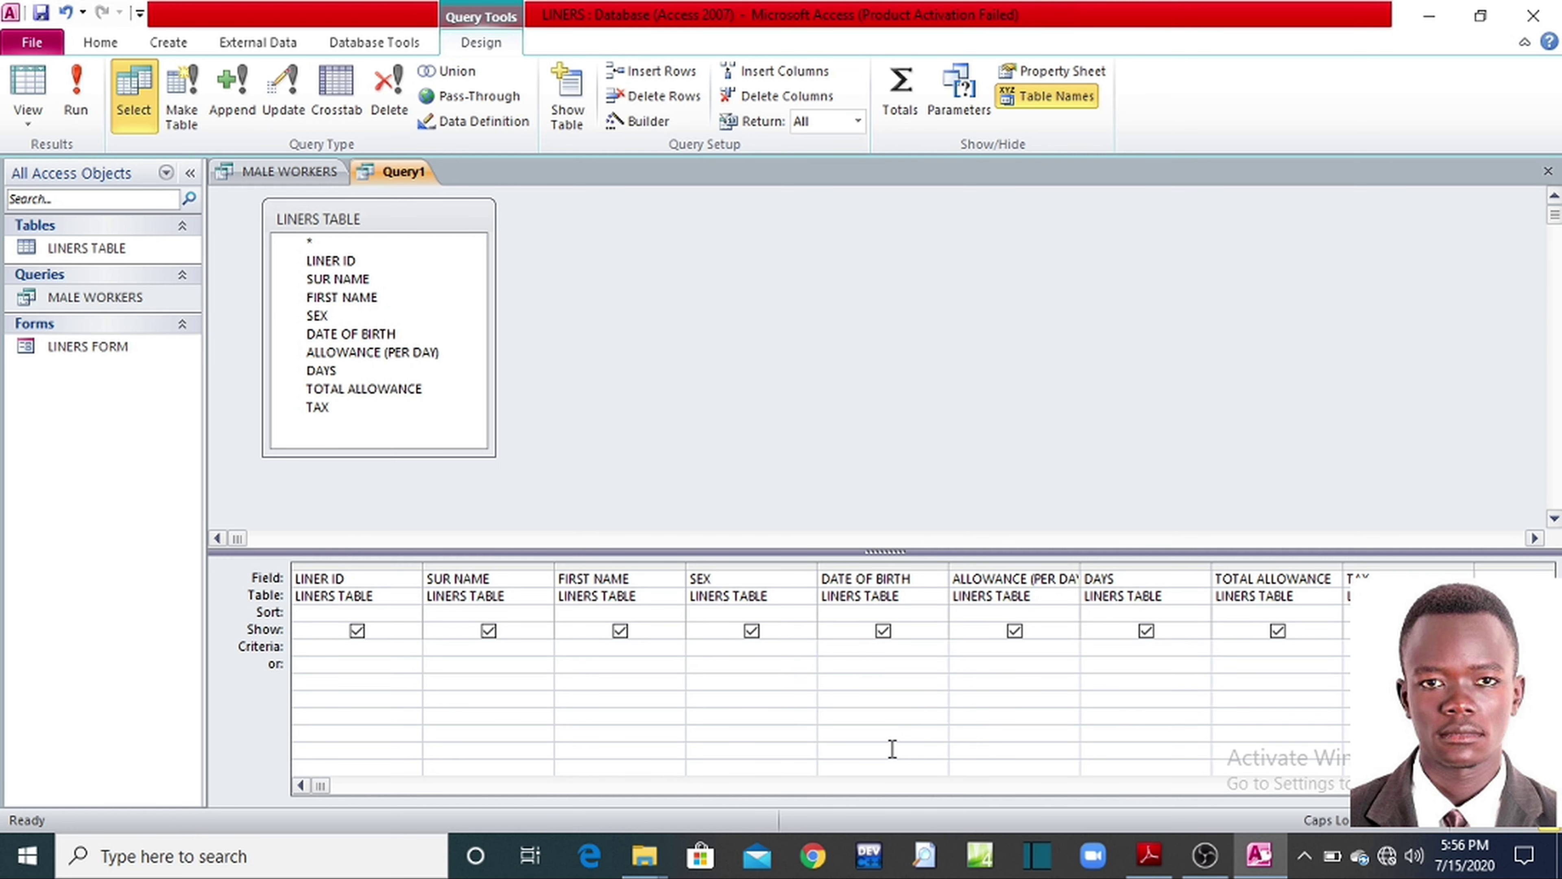
{"action": "type", "text": "F"}
Step: Run the query to show the 4 female records and save it as FEMALE WORKERS
{"action": "left_click", "coordinate": [80, 109]}
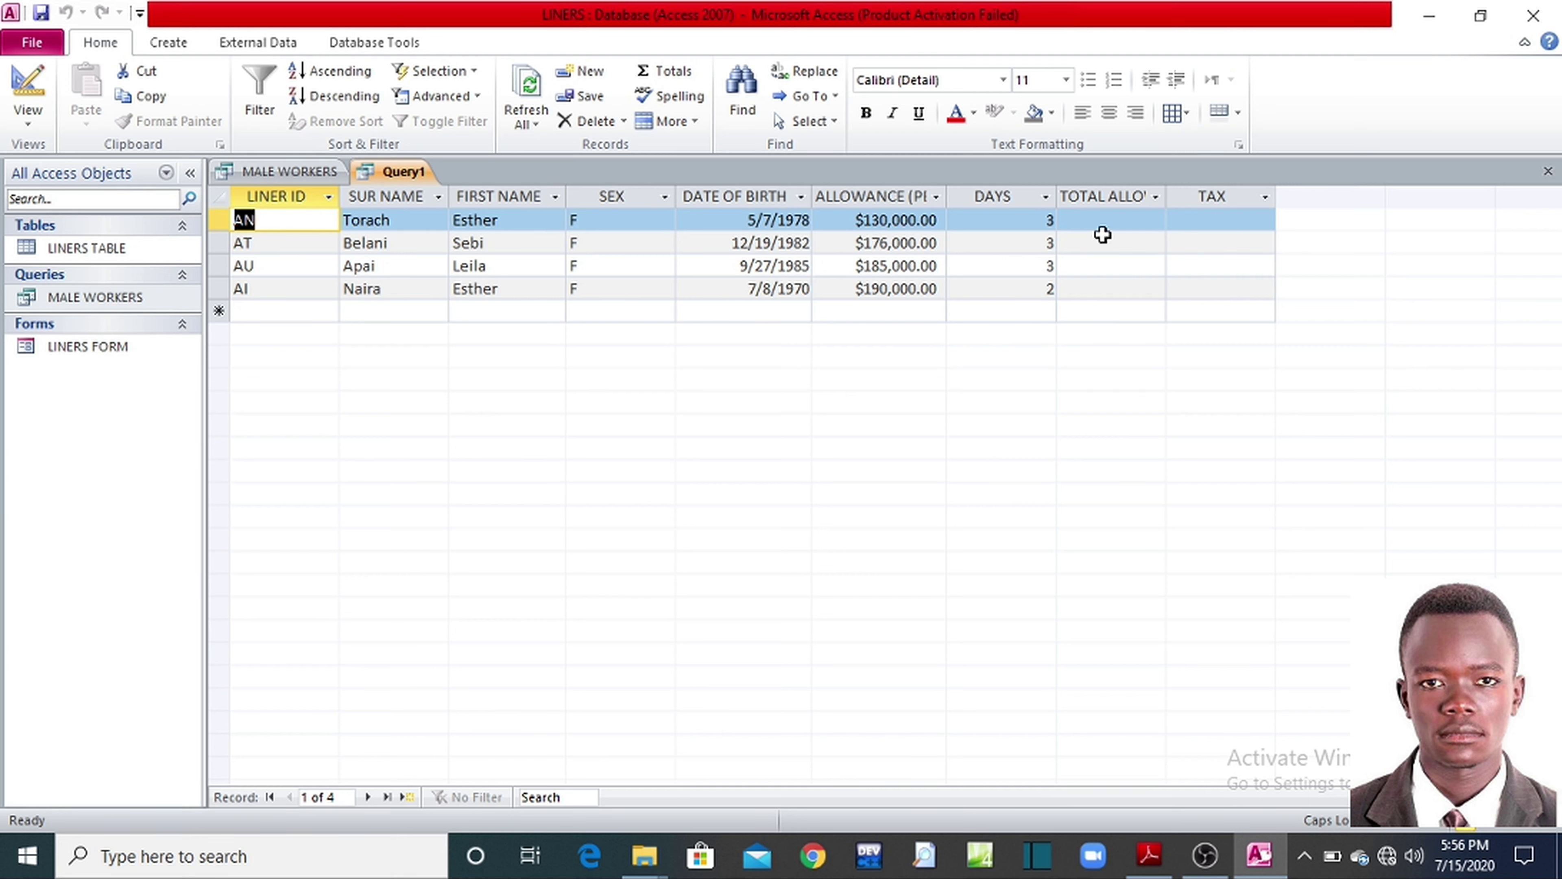
{"action": "left_click", "coordinate": [41, 15]}
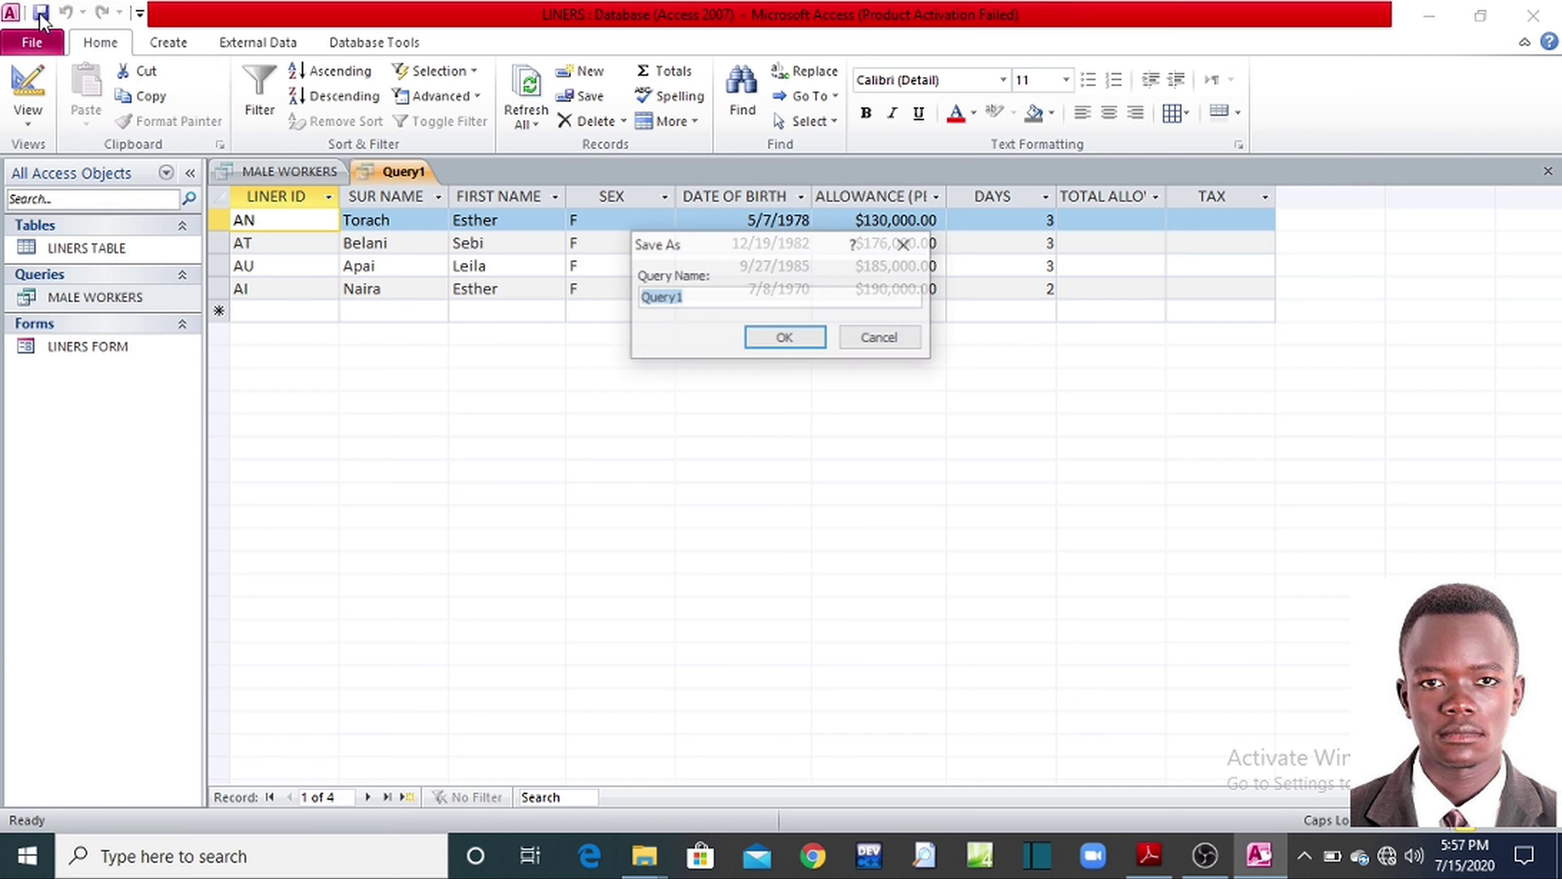
{"action": "left_click", "coordinate": [1149, 857]}
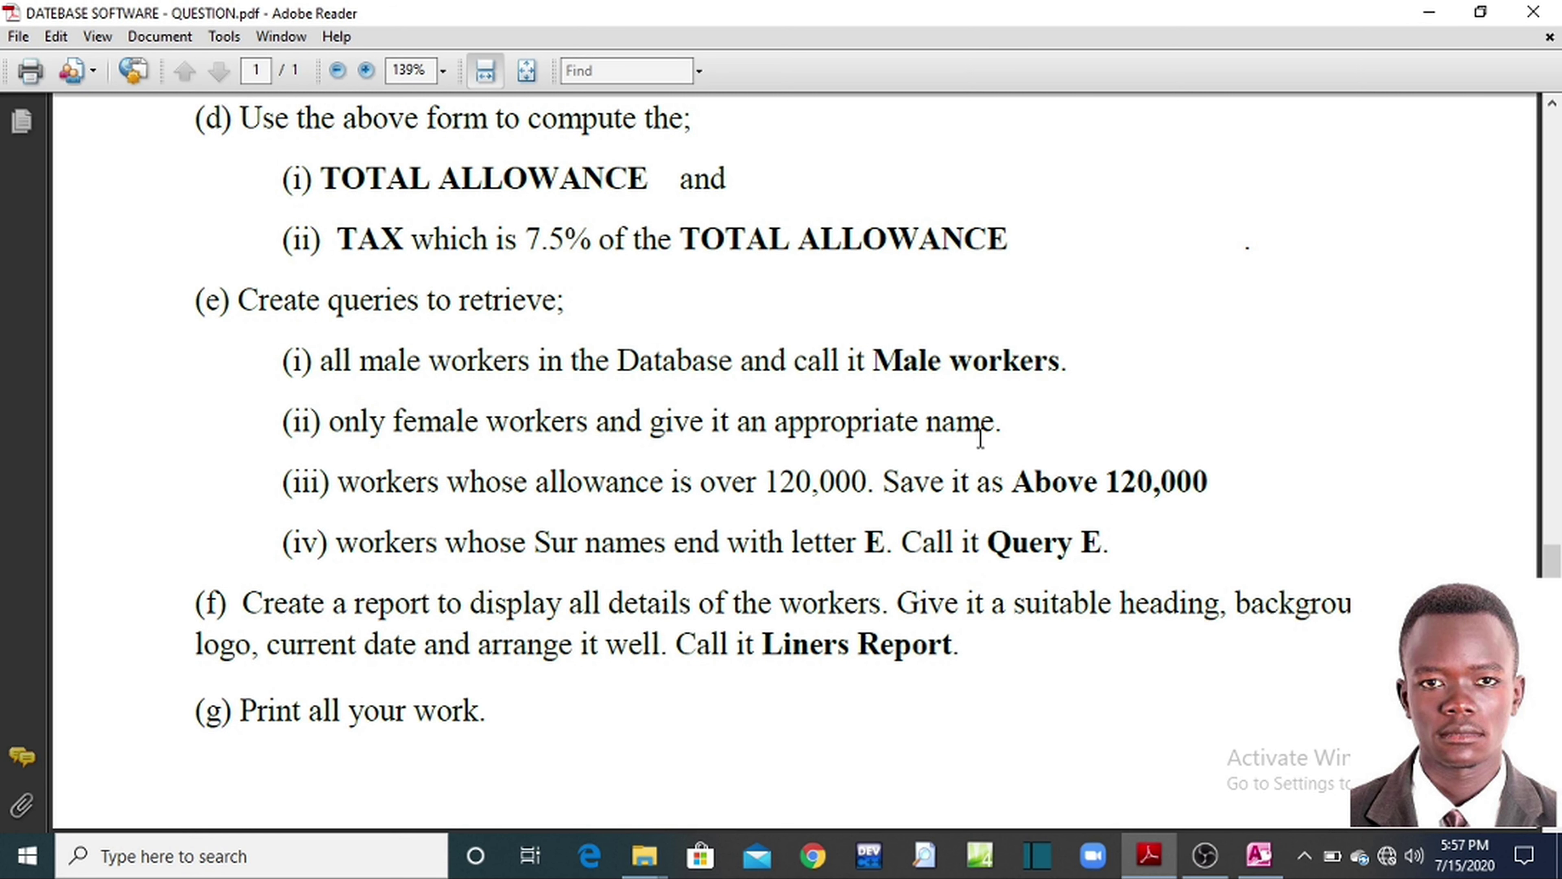
{"action": "left_click", "coordinate": [1258, 856]}
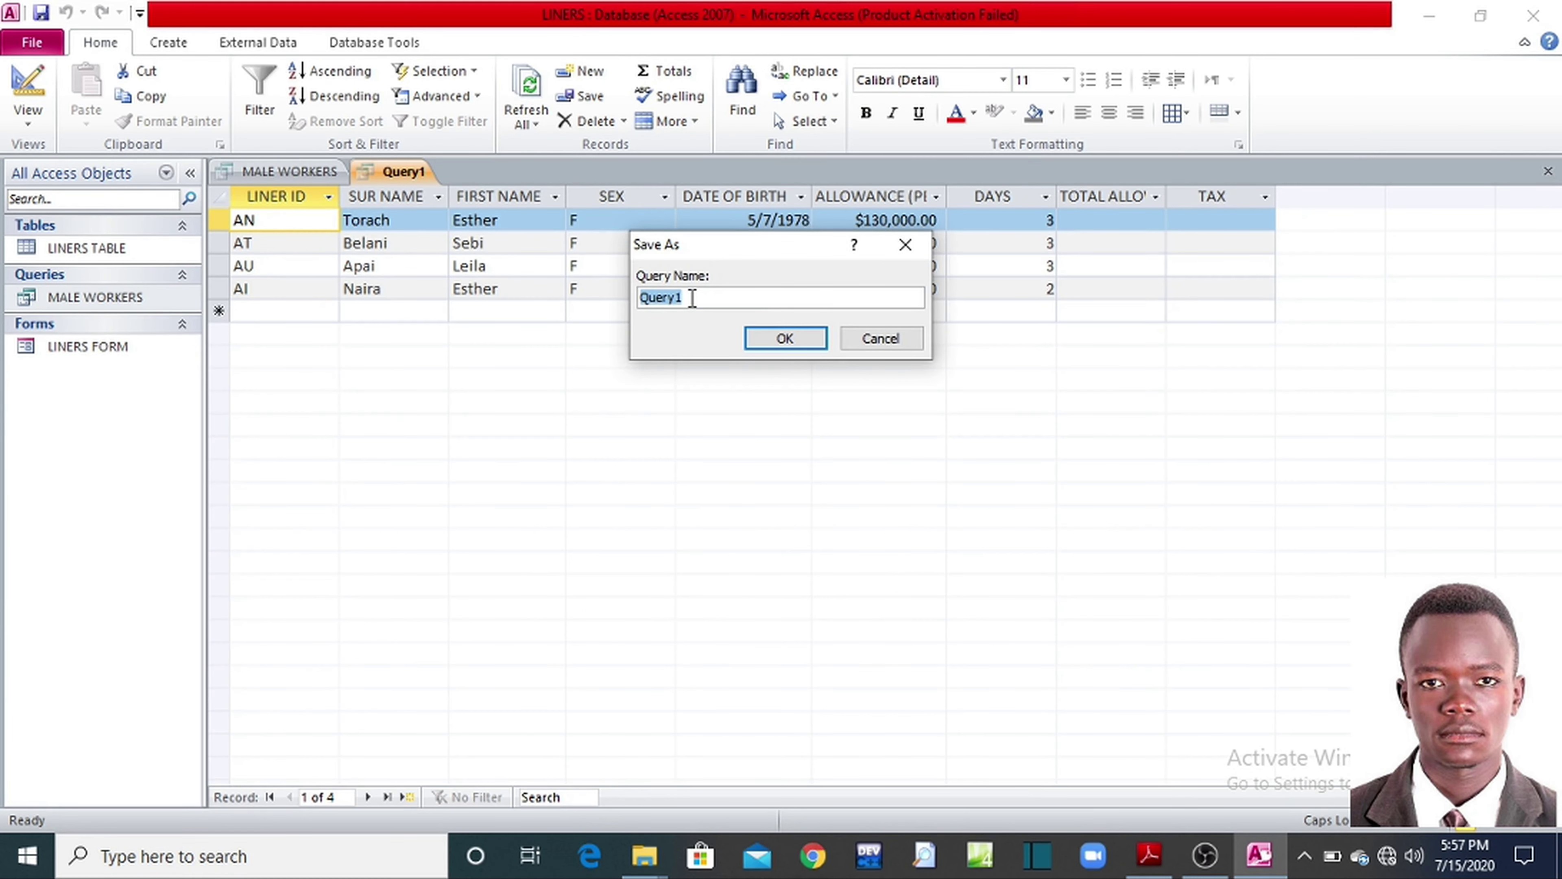
{"action": "type", "text": "FEMALE WORKERS"}
{"action": "left_click", "coordinate": [779, 337]}
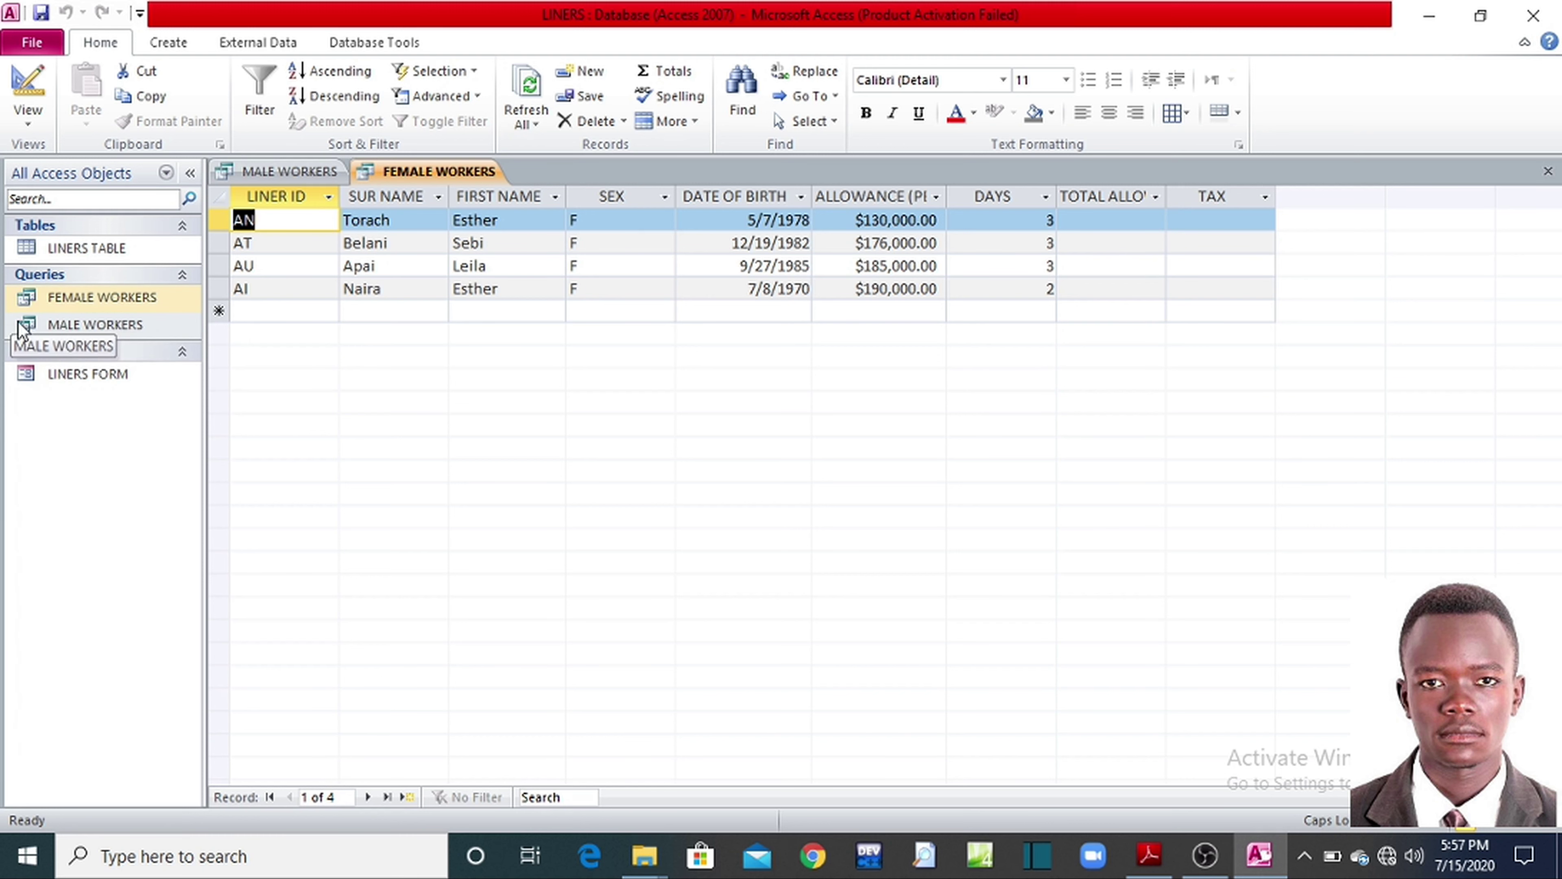
Step: Open the FEMALE WORKERS and MALE WORKERS queries to review them, then return to the question PDF
{"action": "double_click", "coordinate": [66, 302]}
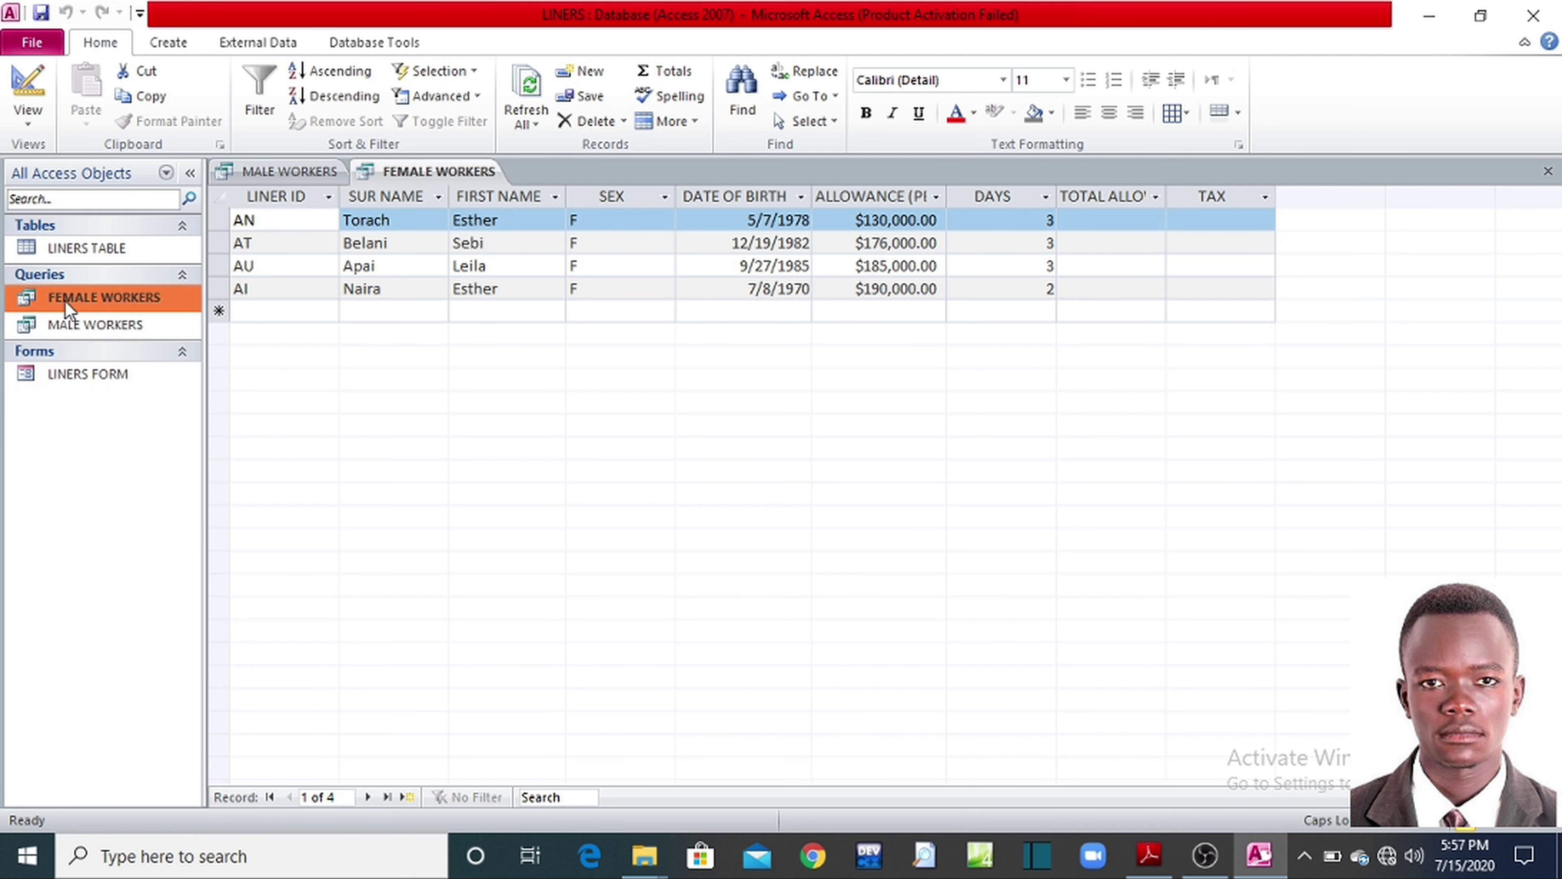
{"action": "double_click", "coordinate": [67, 324]}
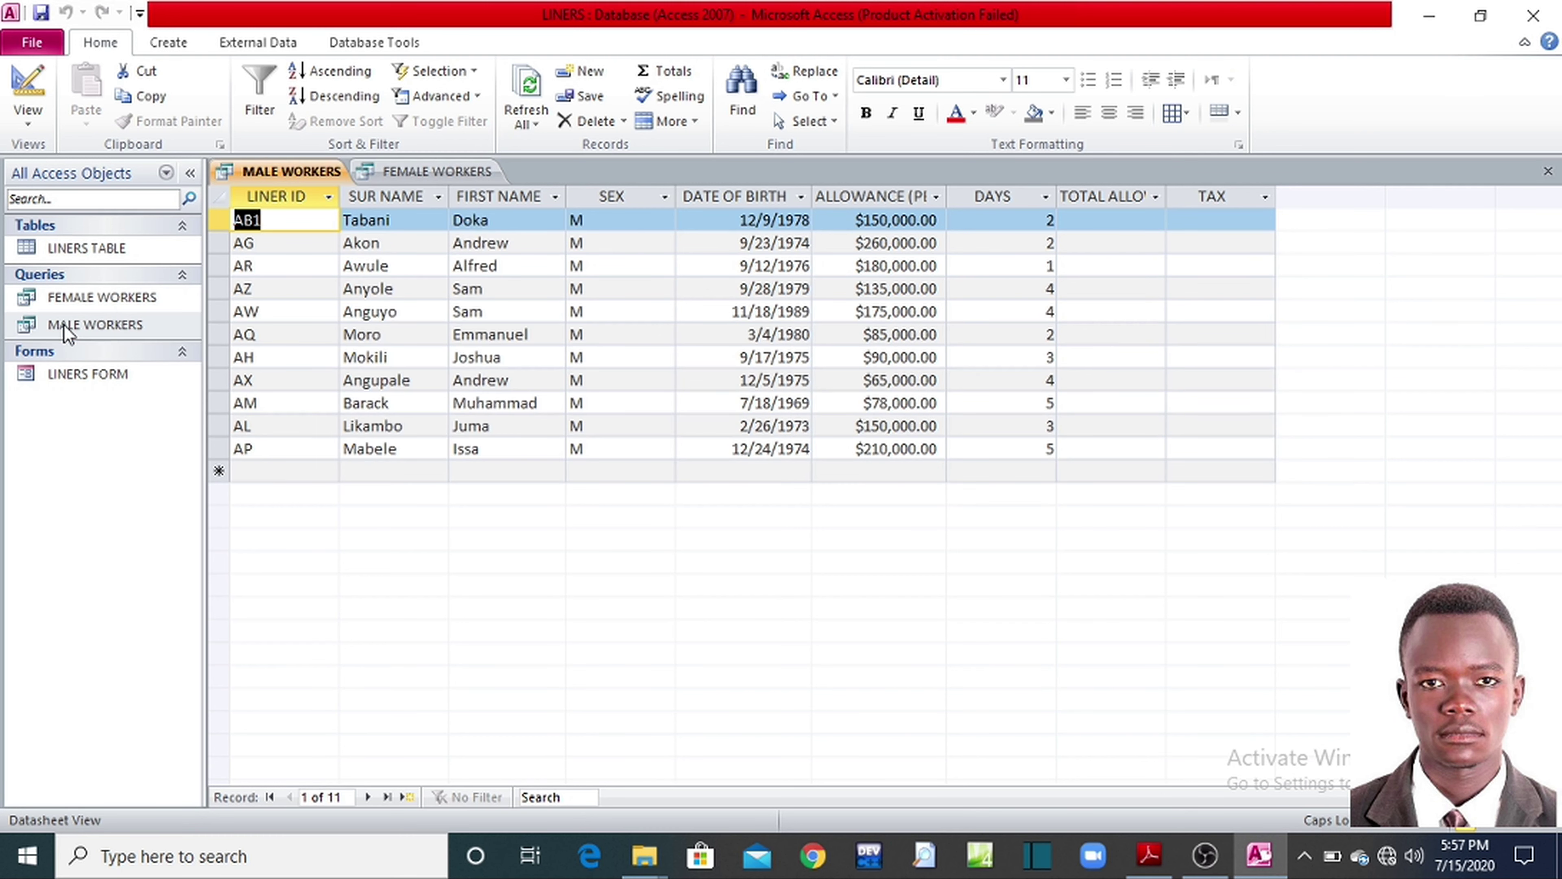
{"action": "left_click", "coordinate": [72, 301]}
{"action": "double_click", "coordinate": [73, 302]}
{"action": "left_click", "coordinate": [1160, 868]}
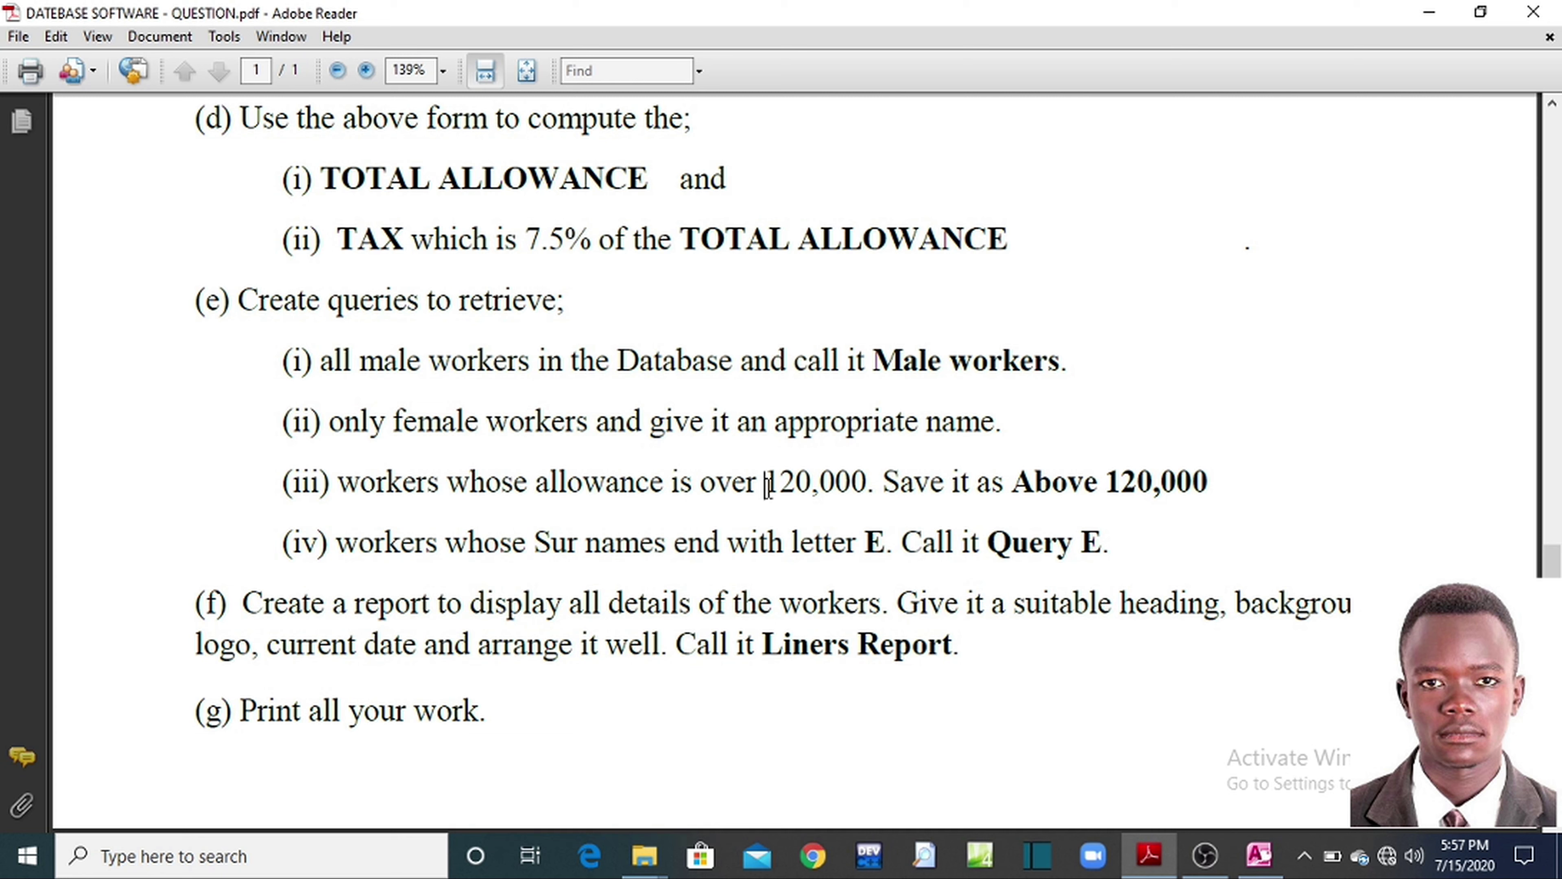
Step: Check the 120,000 allowance threshold in the question, then return to the LINERS database
{"action": "left_click_drag", "start_coordinate": [767, 486], "coordinate": [865, 489]}
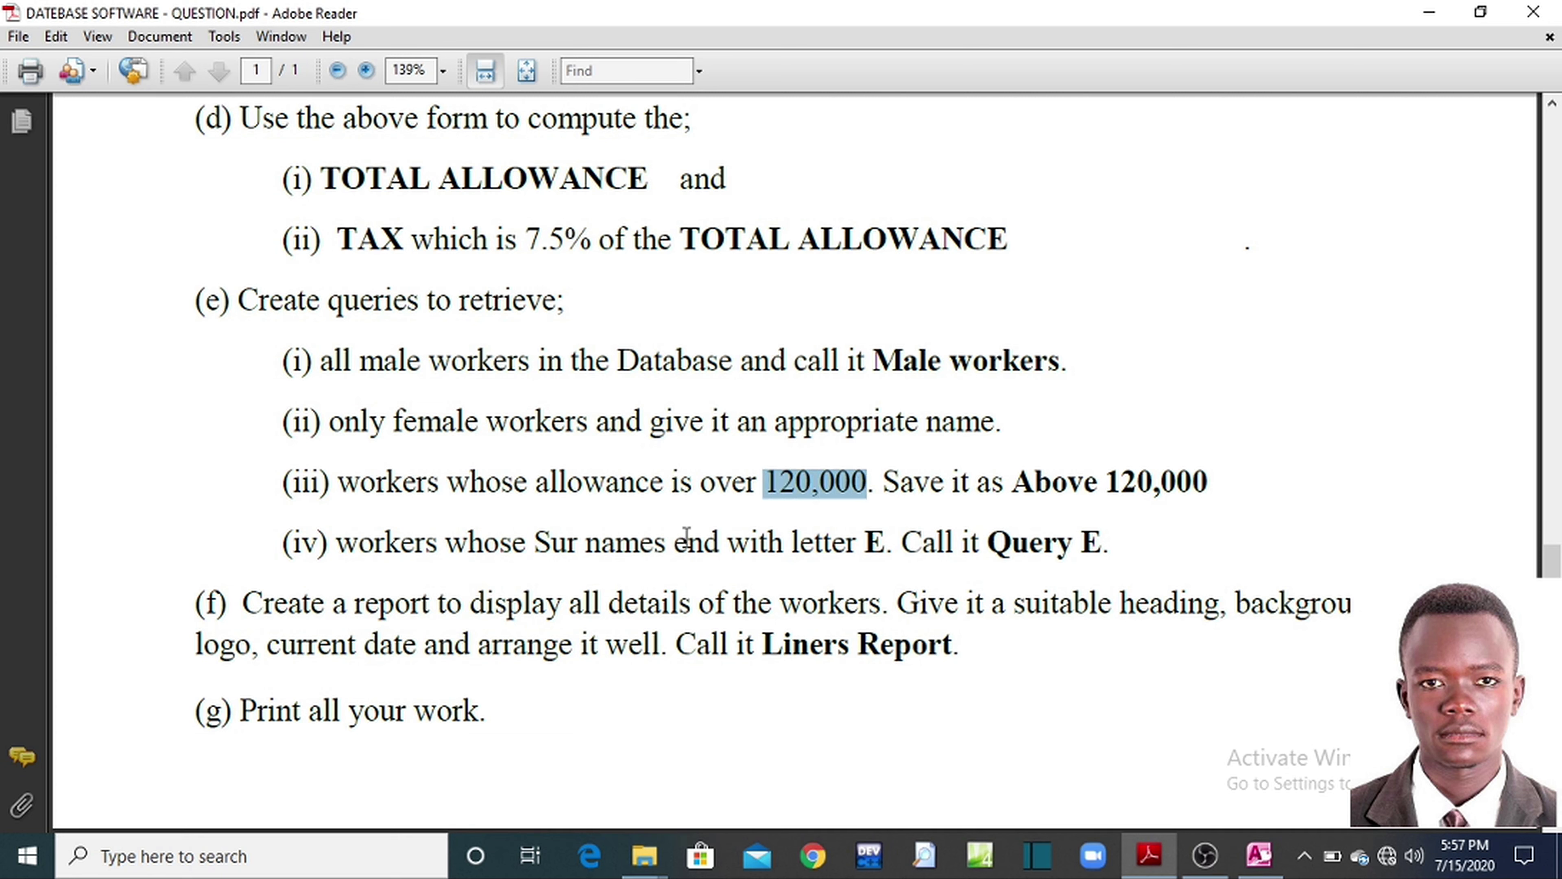
{"action": "left_click", "coordinate": [422, 514]}
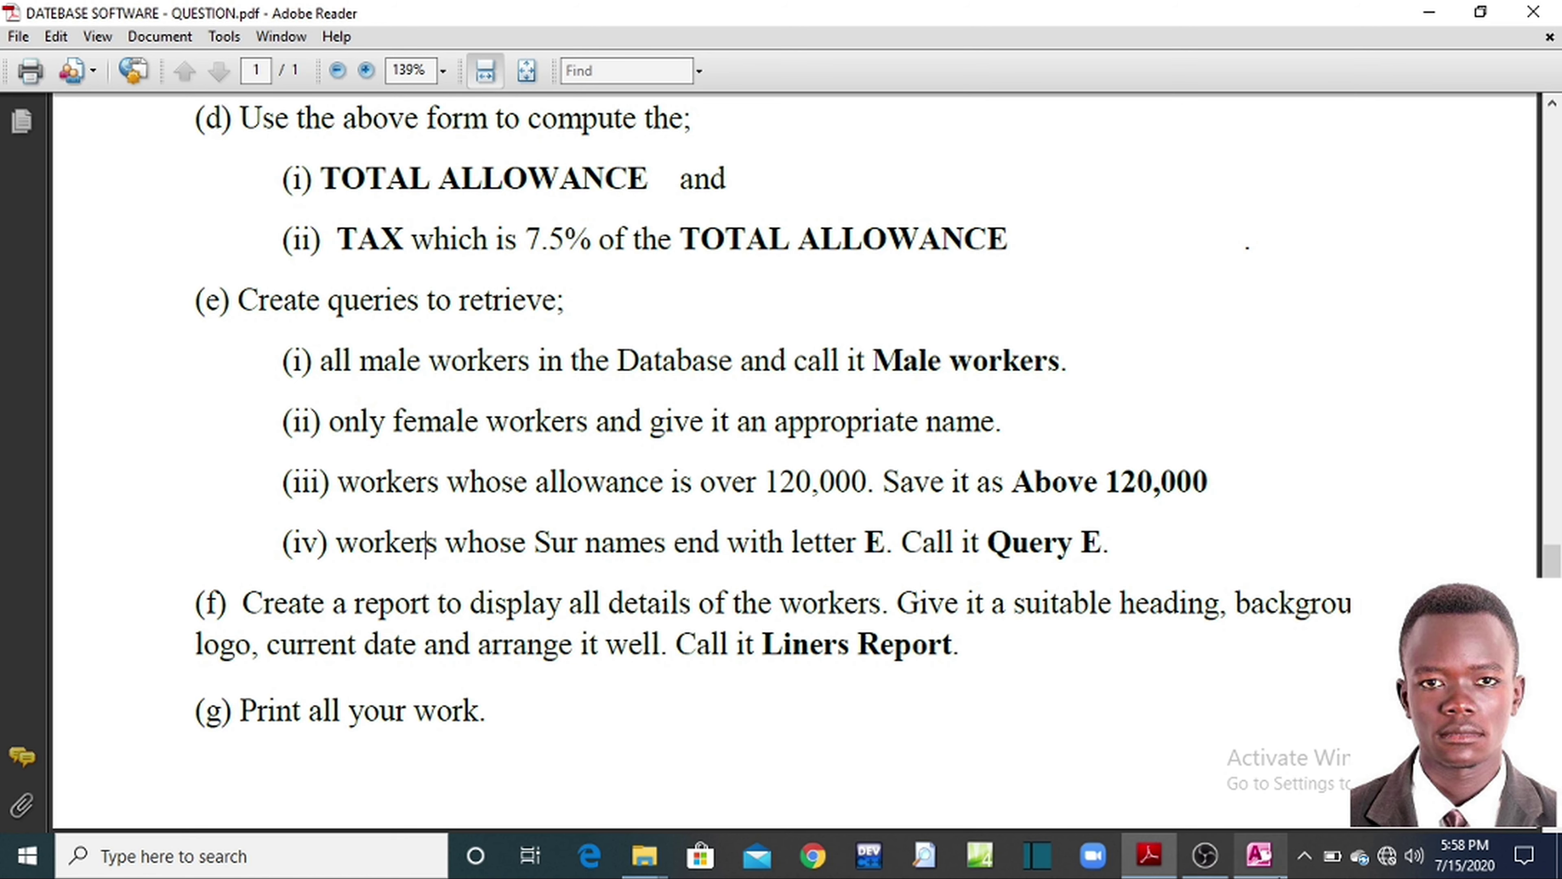
{"action": "left_click", "coordinate": [1259, 856]}
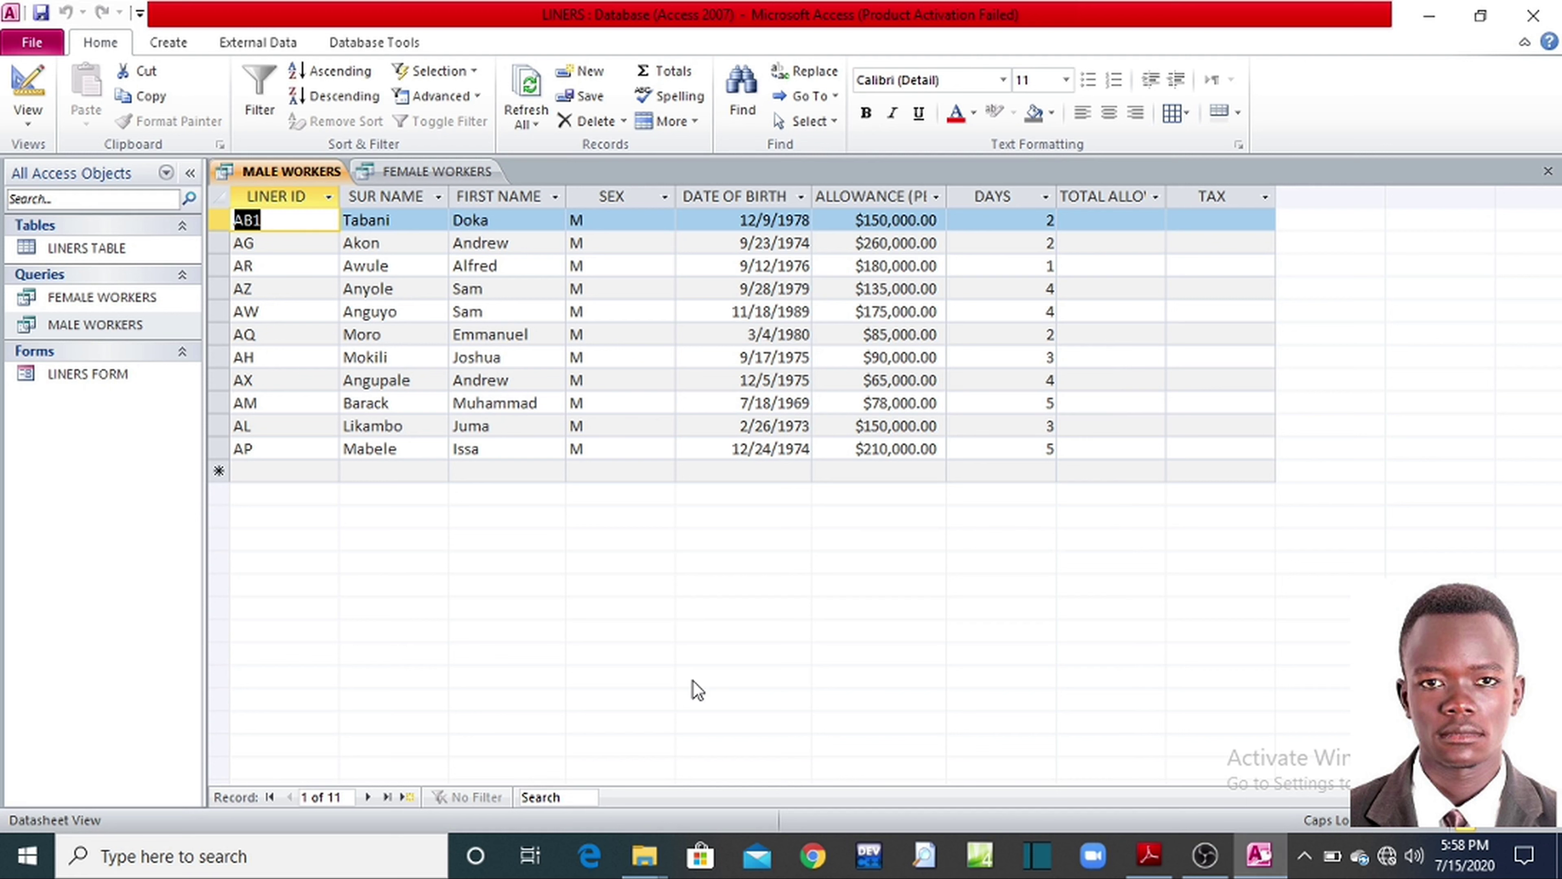
Step: Create a new query design with LINERS TABLE and enlarge its field list
{"action": "left_click", "coordinate": [168, 42]}
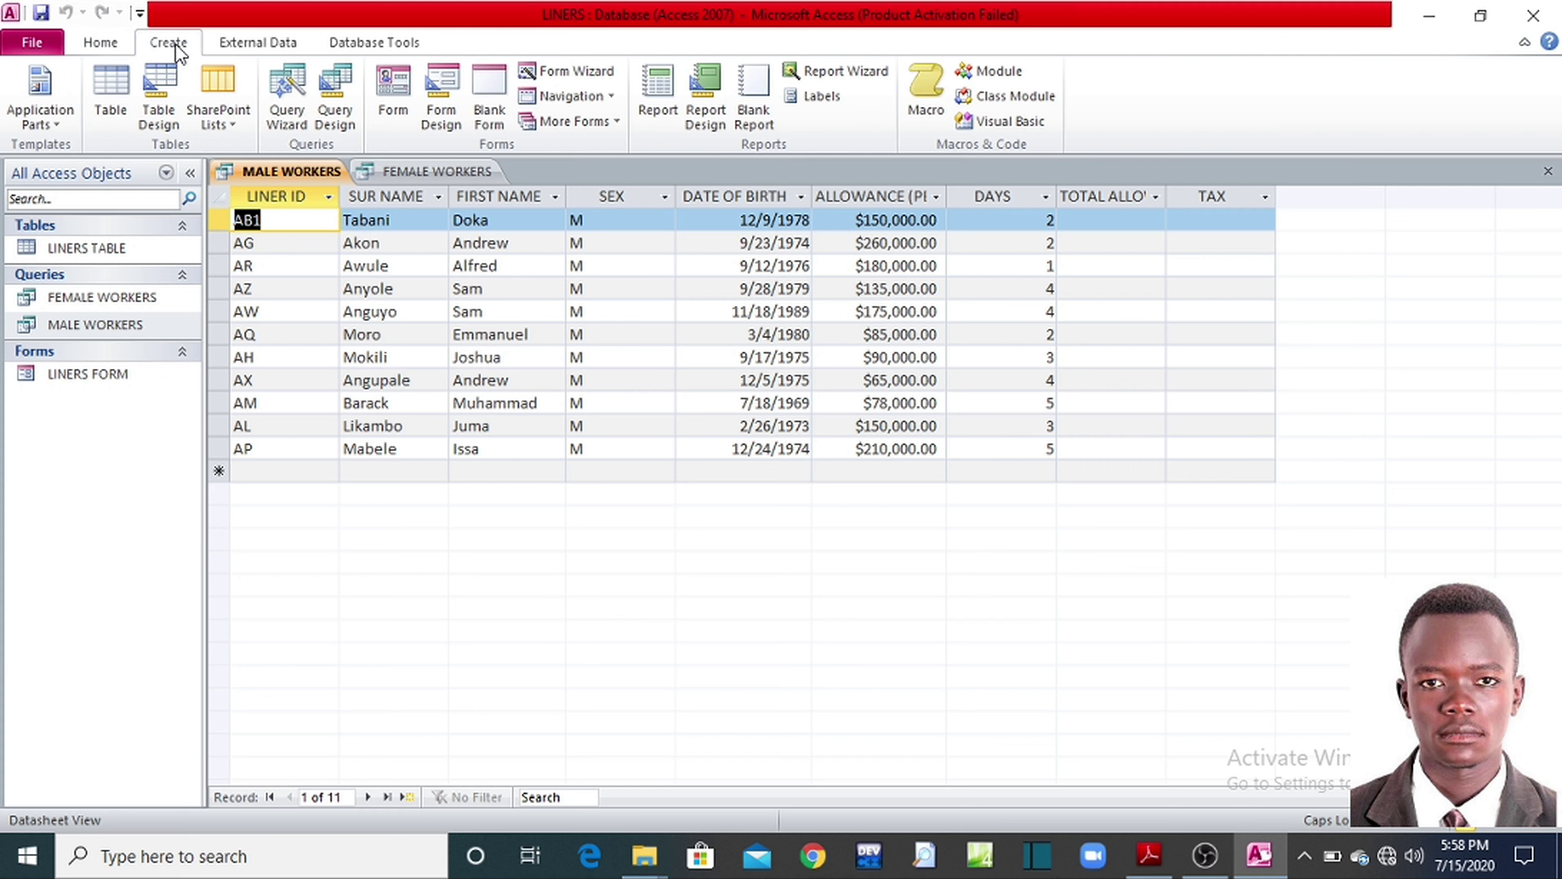
{"action": "left_click", "coordinate": [340, 114]}
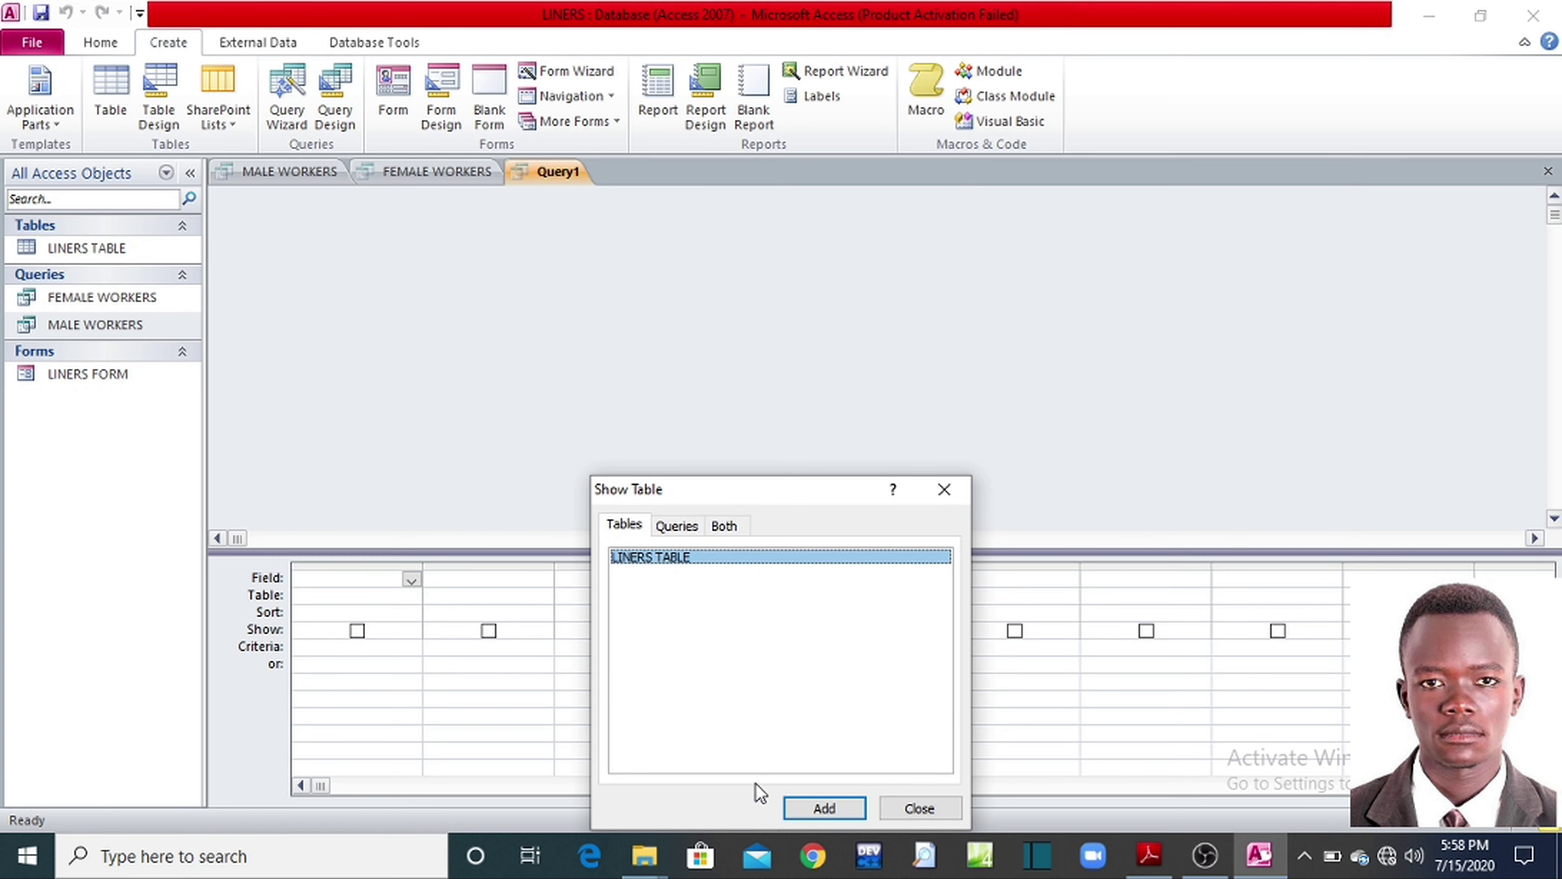
{"action": "left_click", "coordinate": [824, 808]}
{"action": "left_click", "coordinate": [918, 808]}
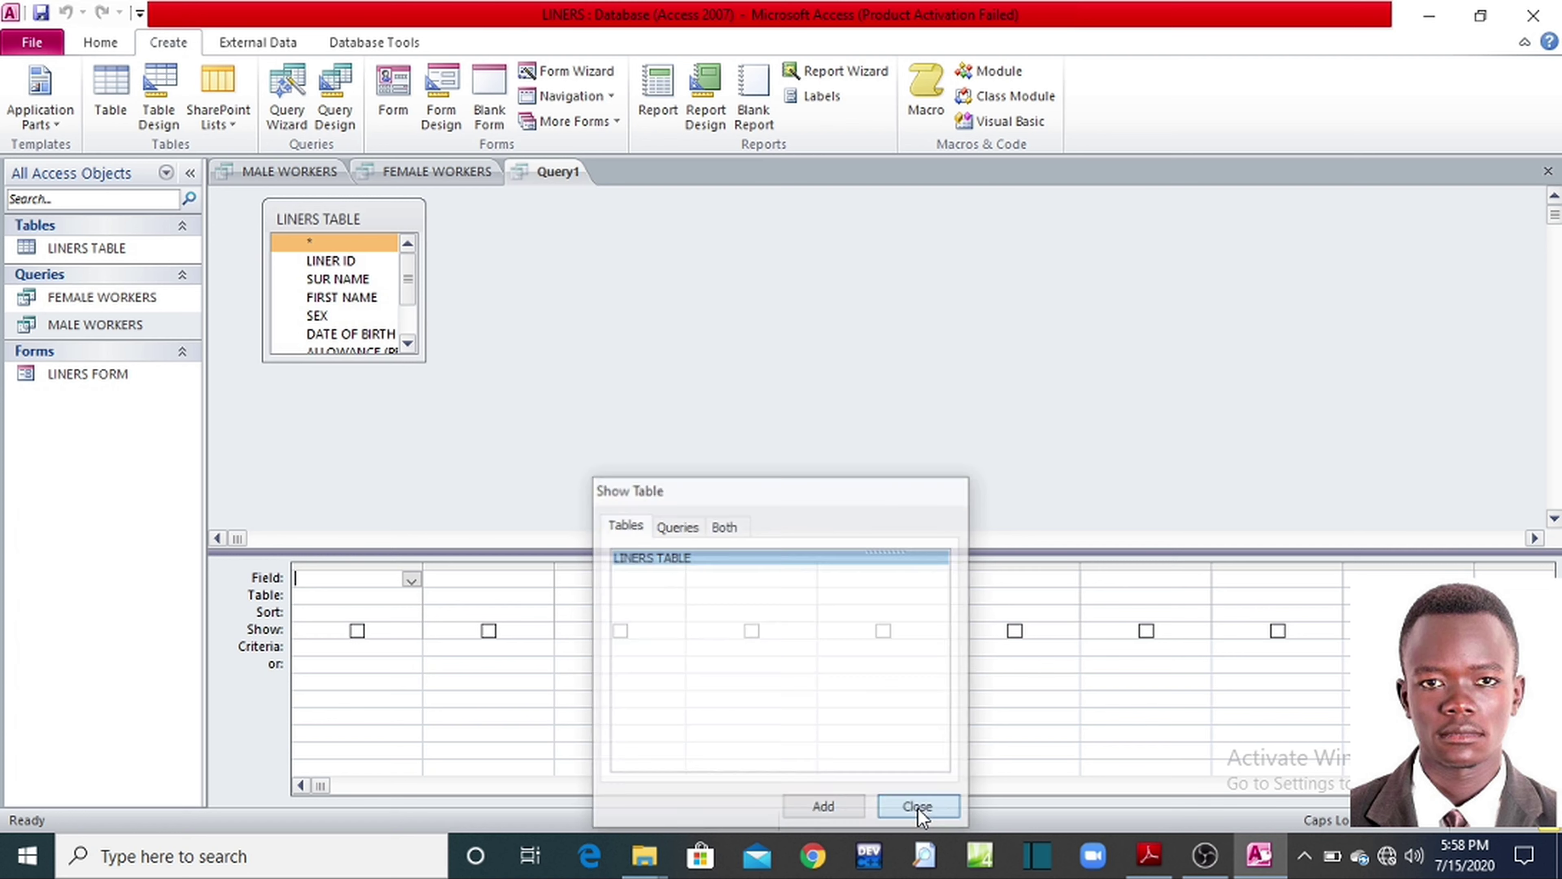
{"action": "left_click_drag", "start_coordinate": [424, 361], "coordinate": [492, 436]}
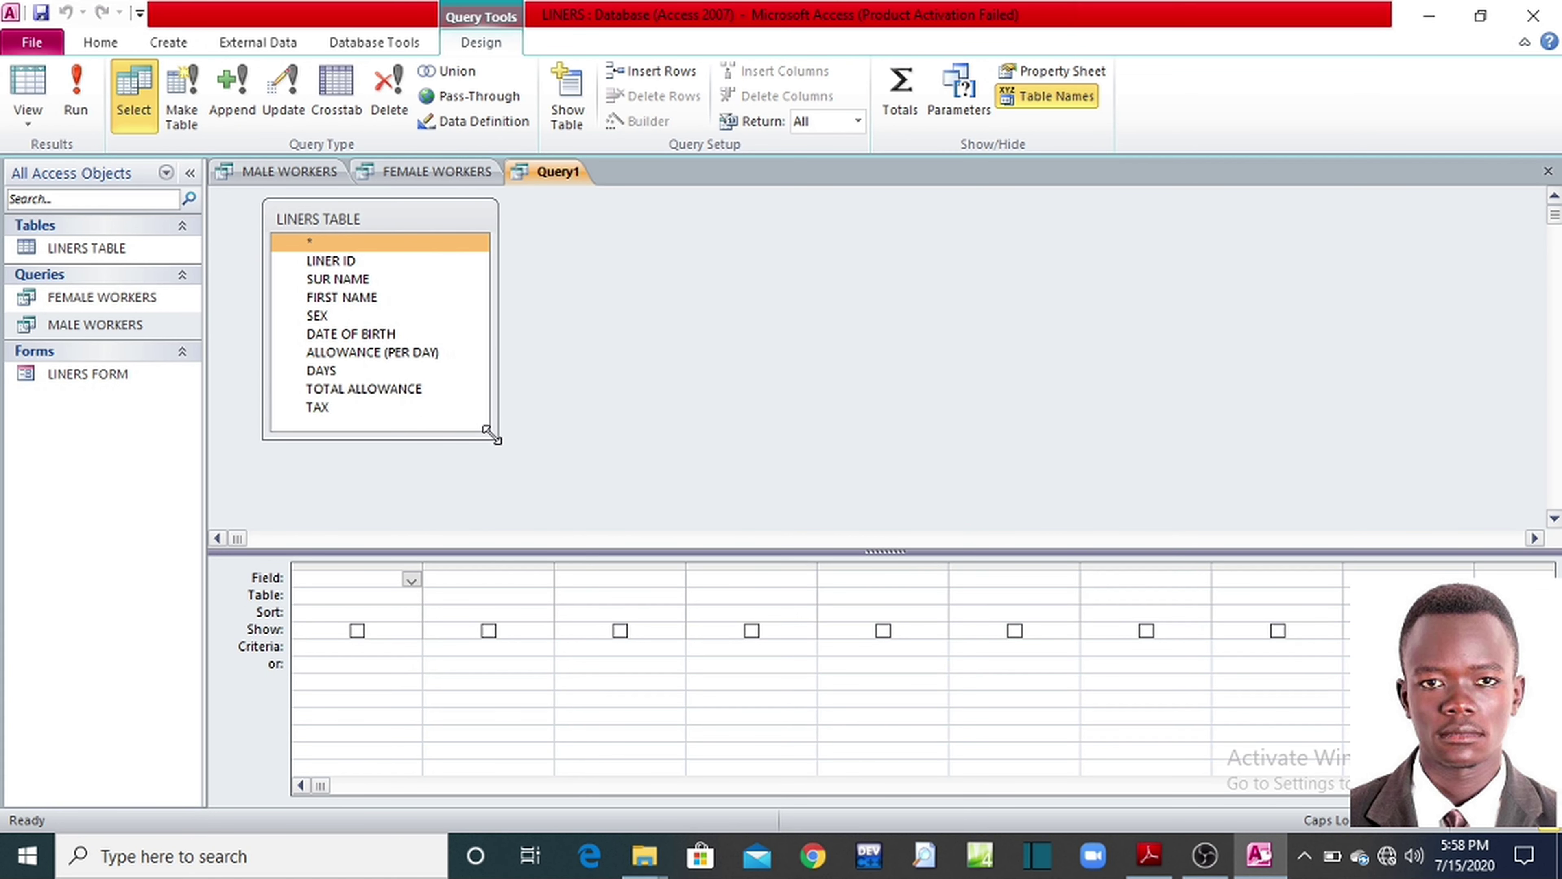
Step: Add every field, LINER ID through TAX, to the query grid one by one
{"action": "double_click", "coordinate": [335, 259]}
{"action": "left_click", "coordinate": [333, 281]}
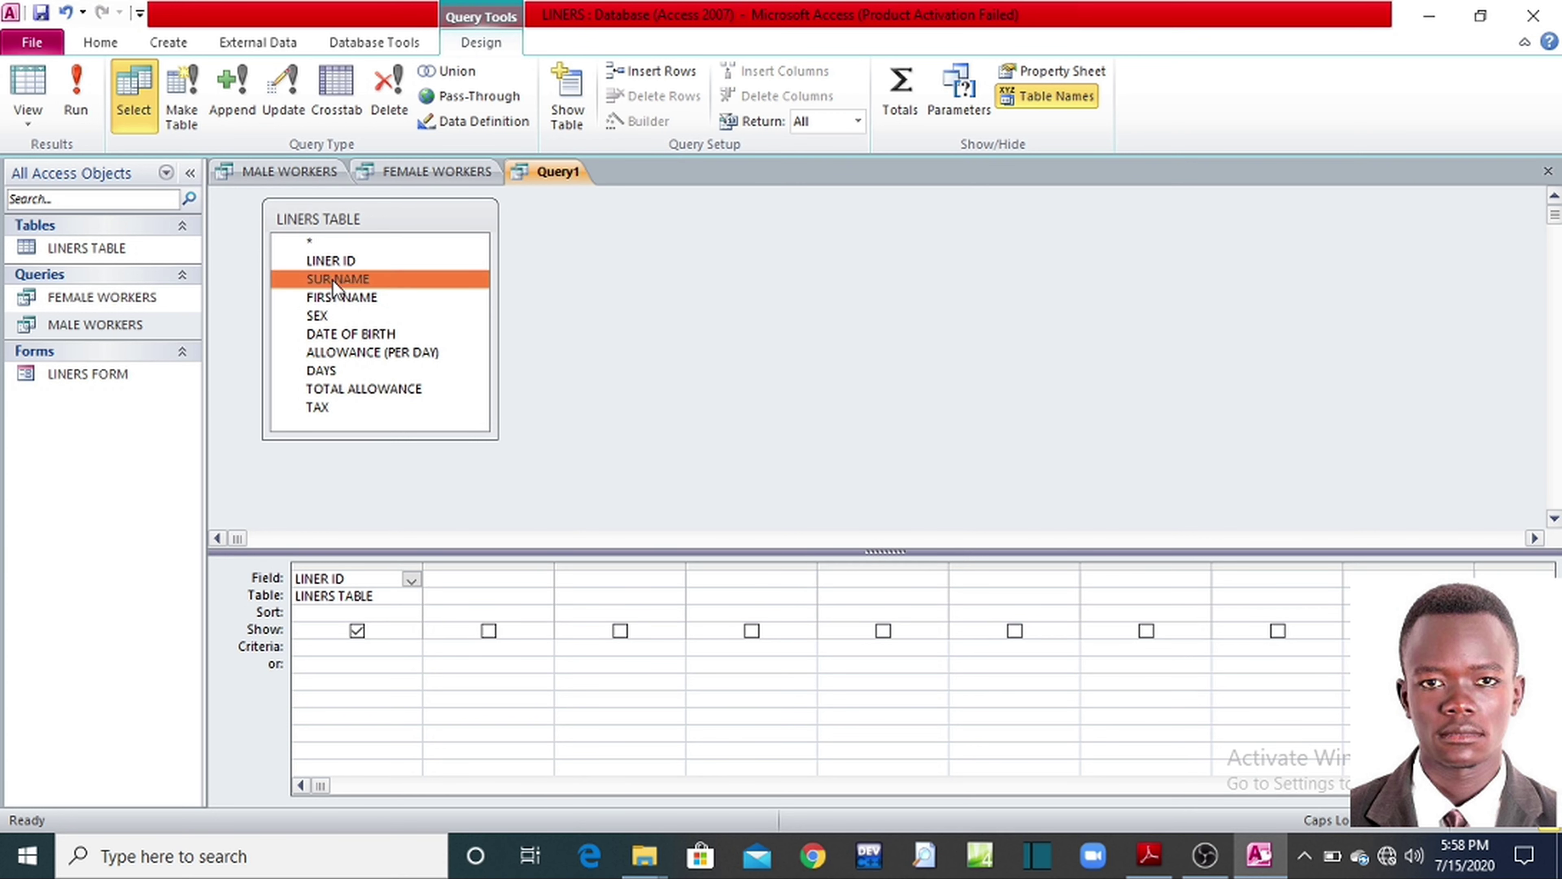
{"action": "double_click", "coordinate": [333, 281]}
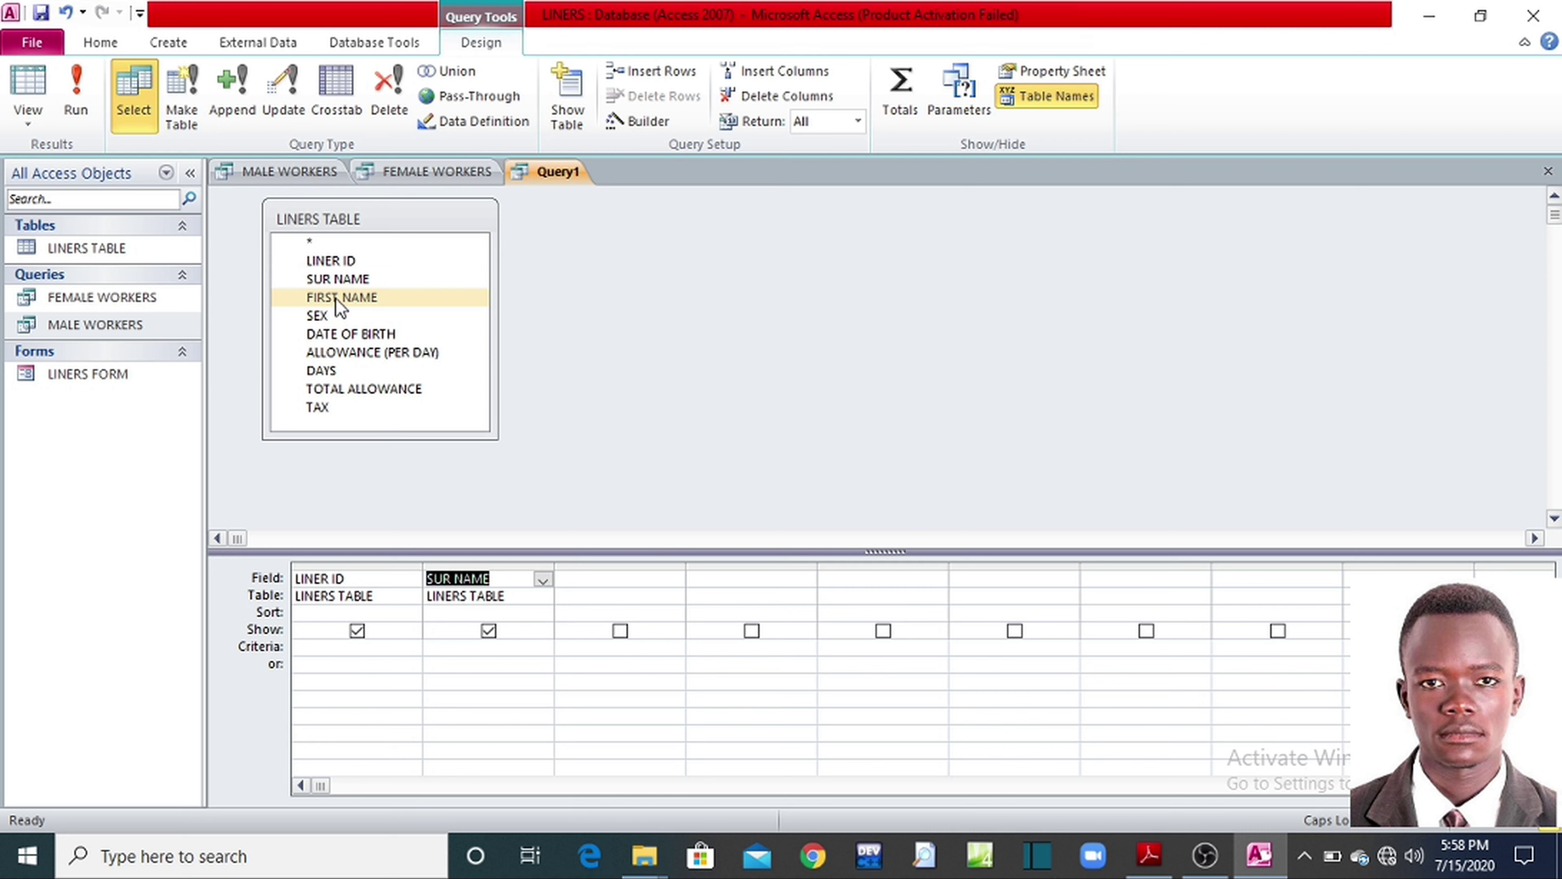
{"action": "left_click", "coordinate": [340, 300]}
{"action": "double_click", "coordinate": [339, 300]}
{"action": "left_click", "coordinate": [340, 317]}
{"action": "double_click", "coordinate": [339, 317]}
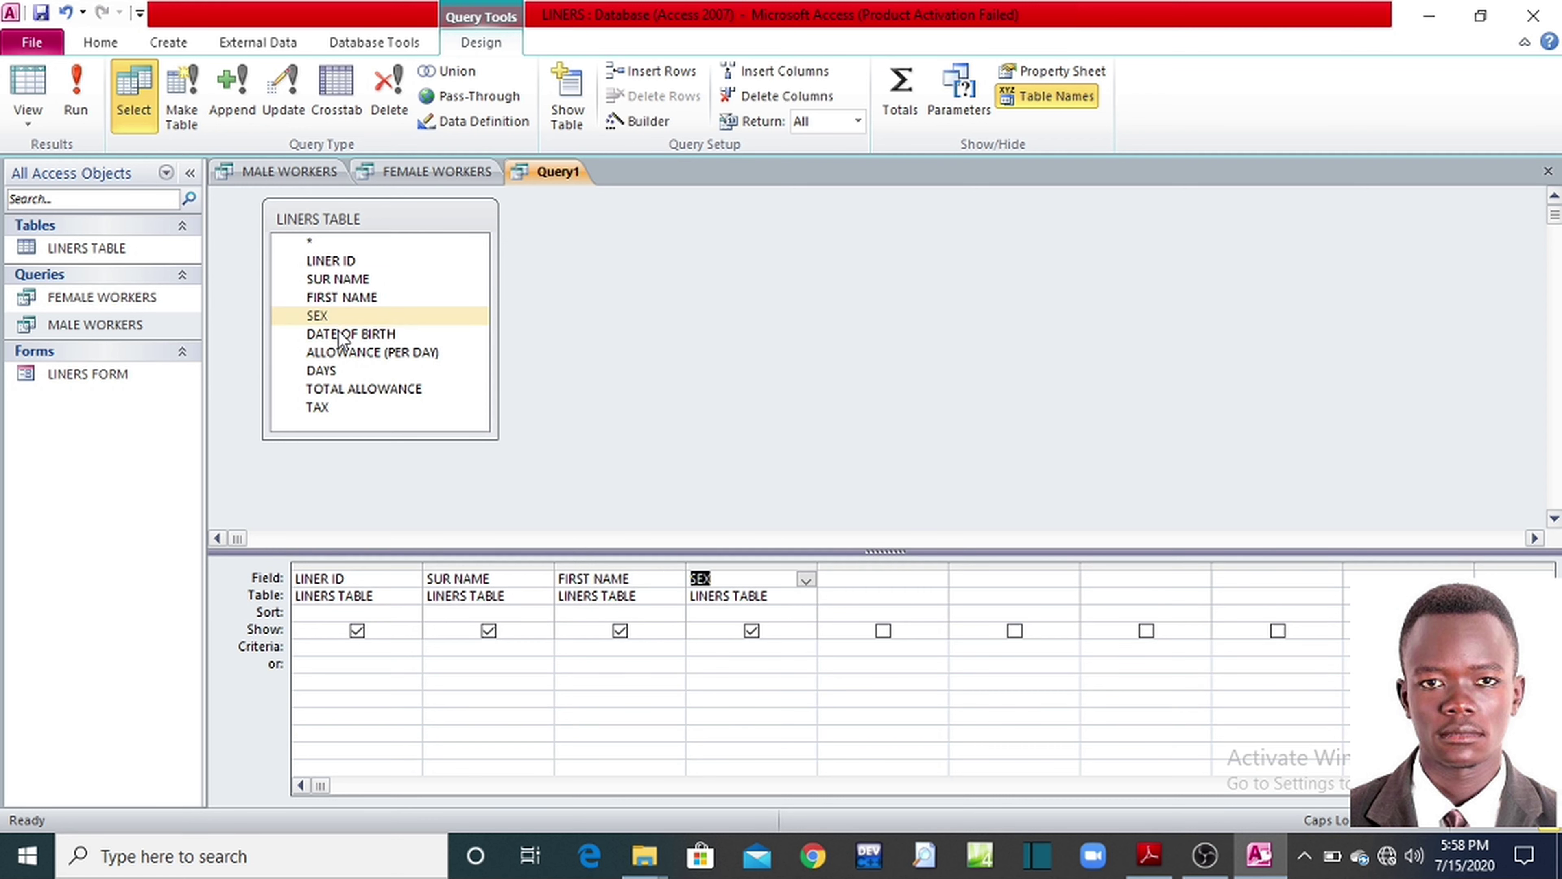
{"action": "left_click", "coordinate": [338, 332]}
{"action": "double_click", "coordinate": [338, 333]}
{"action": "left_click", "coordinate": [342, 354]}
{"action": "double_click", "coordinate": [342, 354]}
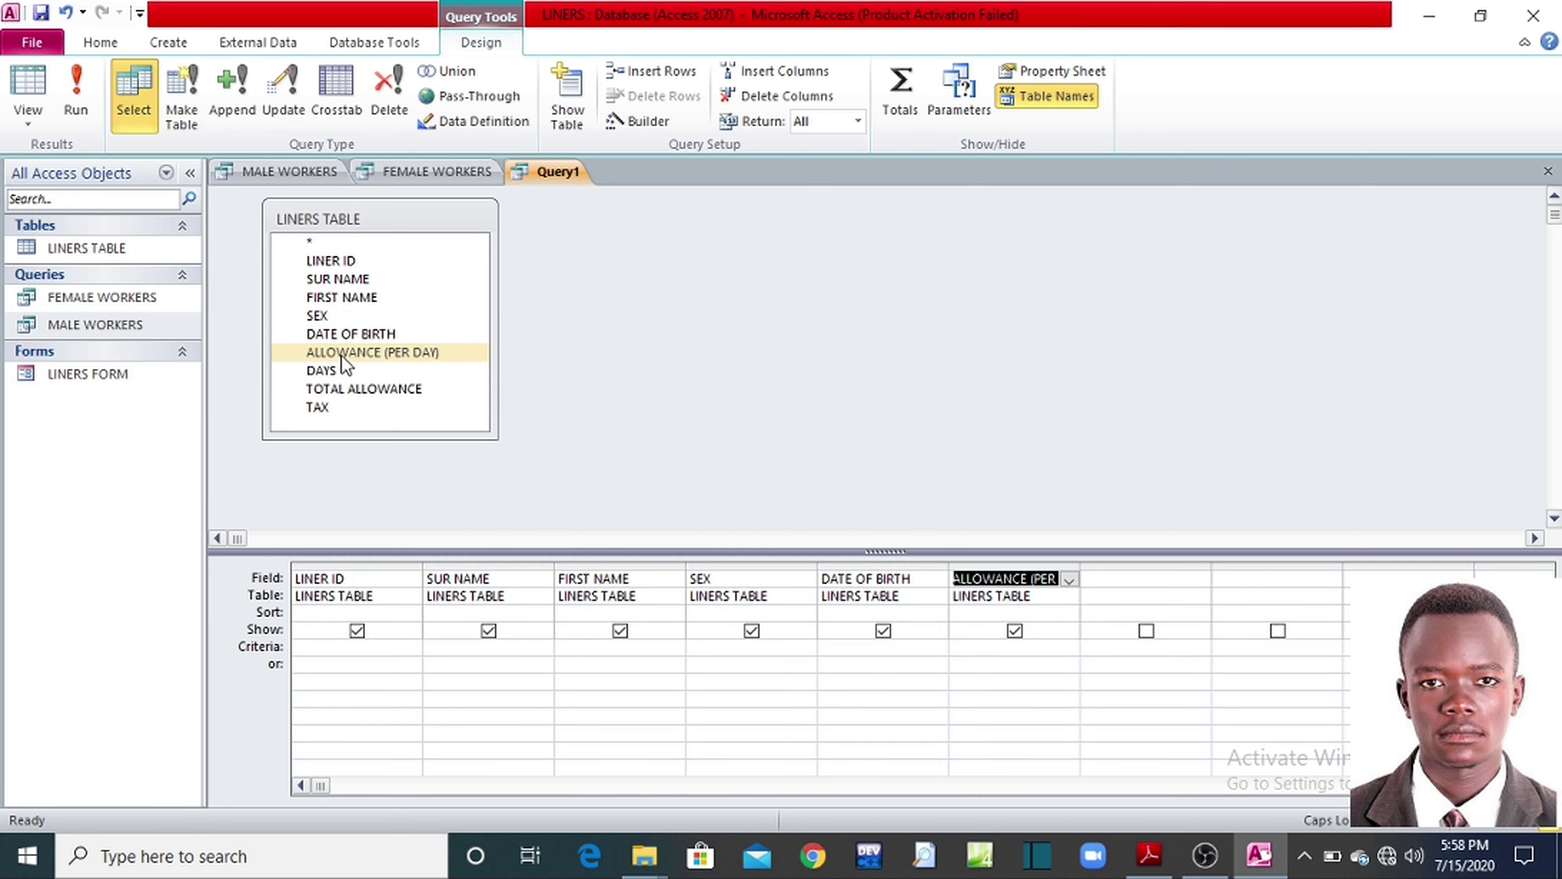
{"action": "left_click", "coordinate": [337, 372]}
{"action": "double_click", "coordinate": [336, 374]}
{"action": "left_click", "coordinate": [337, 388]}
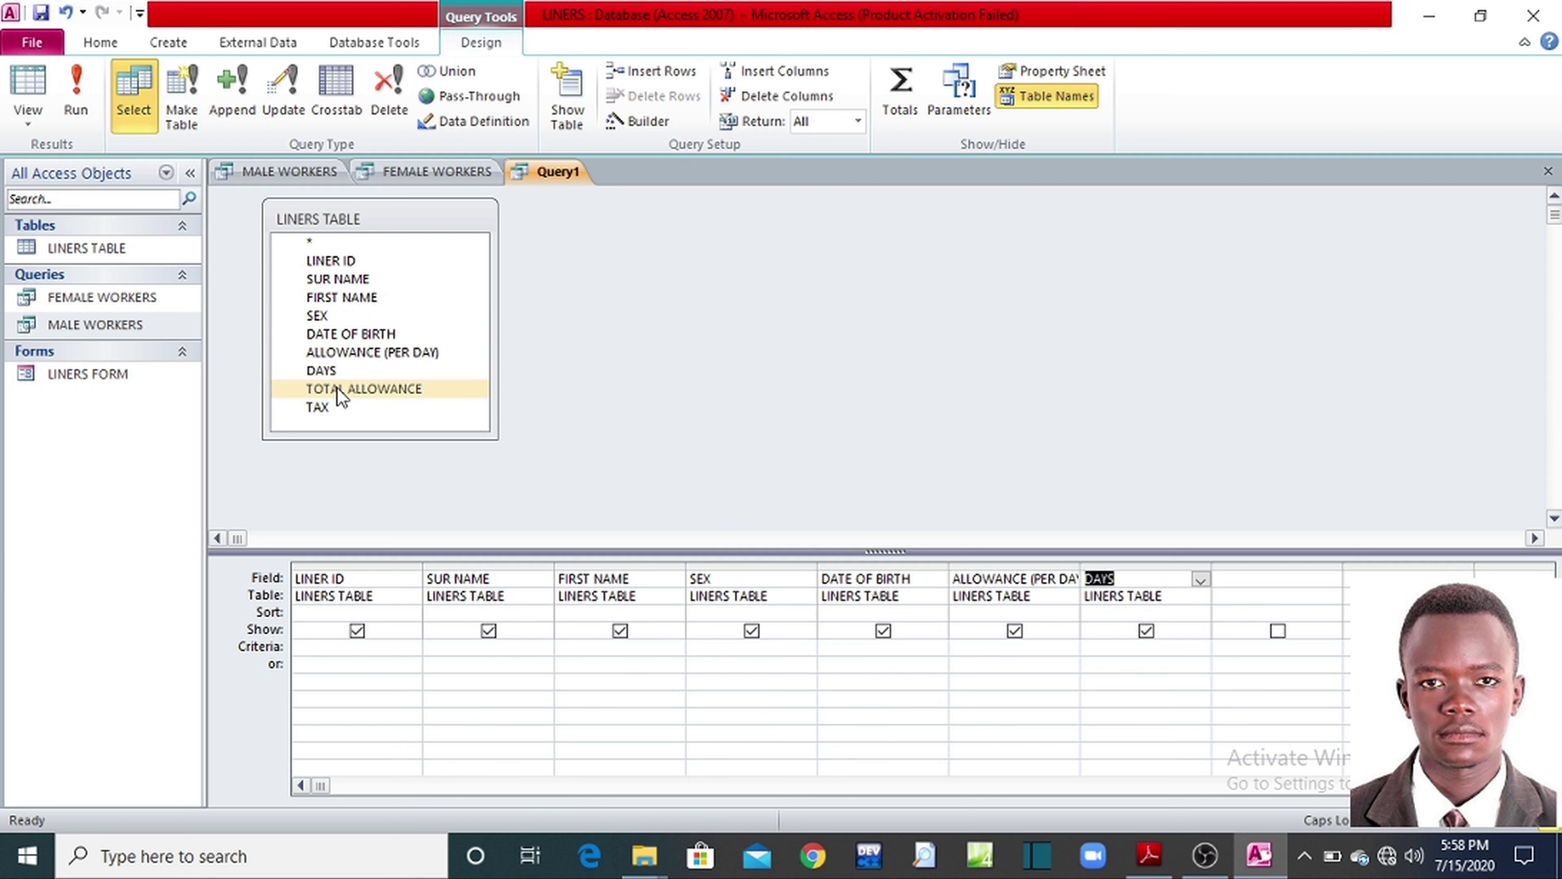
{"action": "double_click", "coordinate": [337, 388]}
{"action": "left_click", "coordinate": [333, 409]}
{"action": "double_click", "coordinate": [333, 409]}
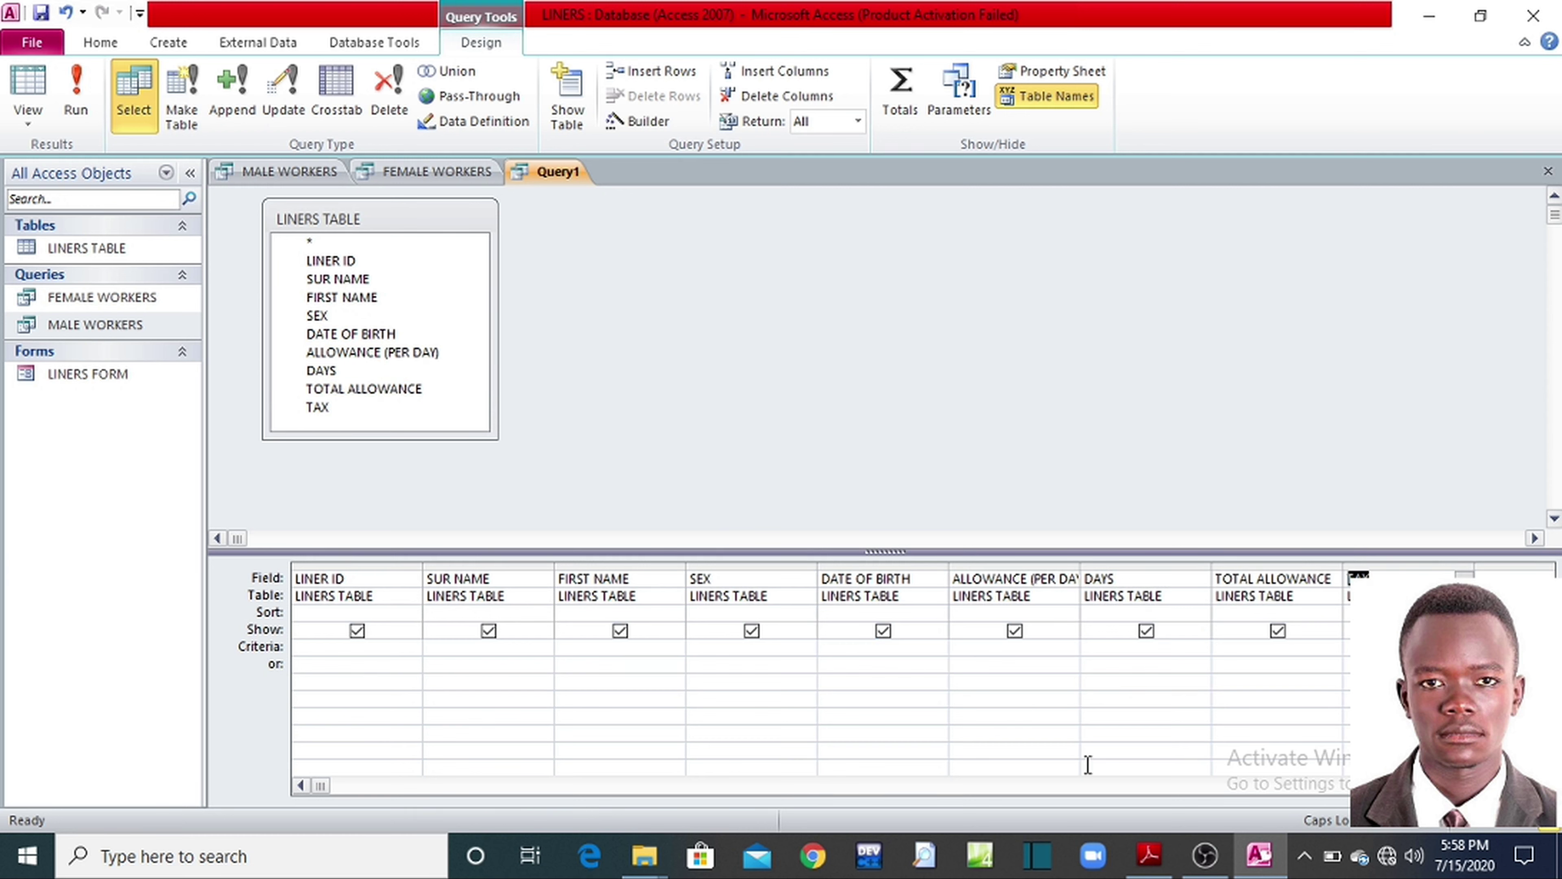
Step: Alternate between the question PDF and the query design to reread the requirements
{"action": "left_click", "coordinate": [1148, 866]}
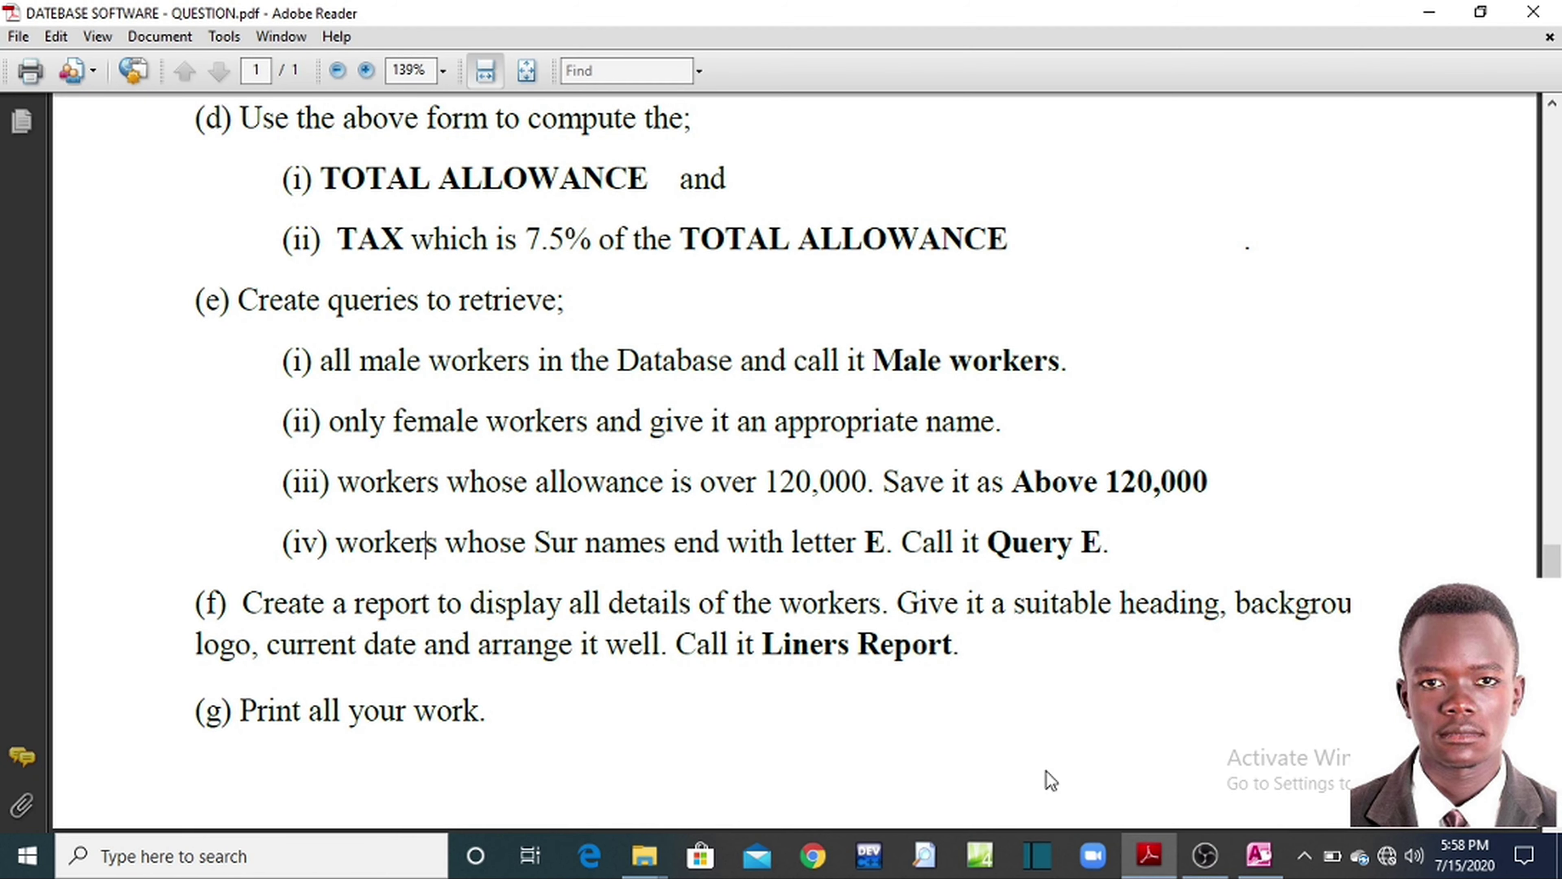
{"action": "left_click", "coordinate": [1134, 866]}
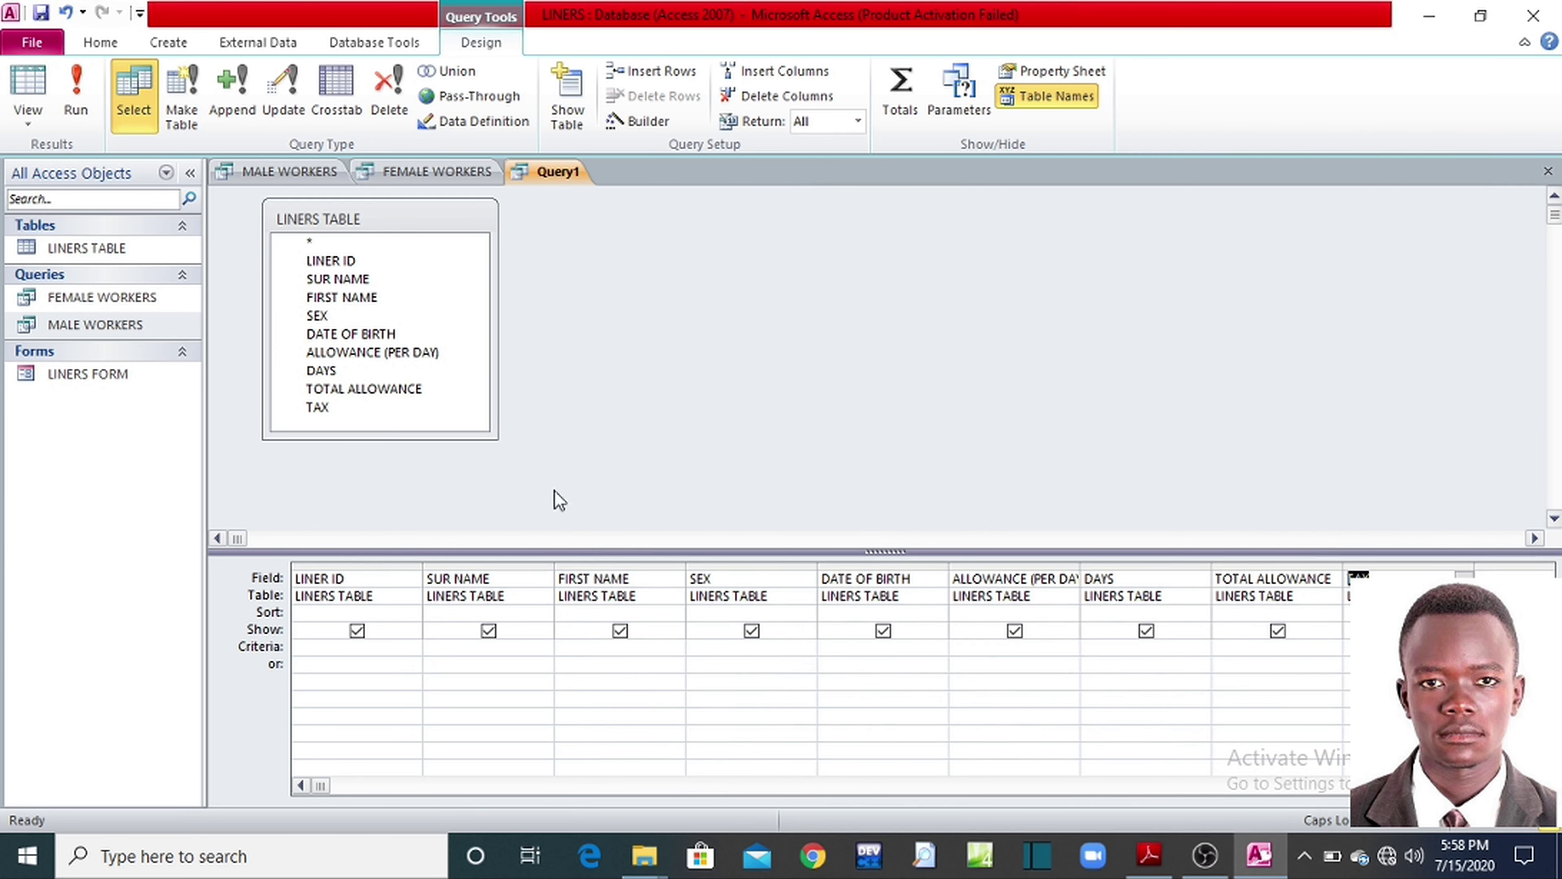
{"action": "left_click", "coordinate": [1148, 859]}
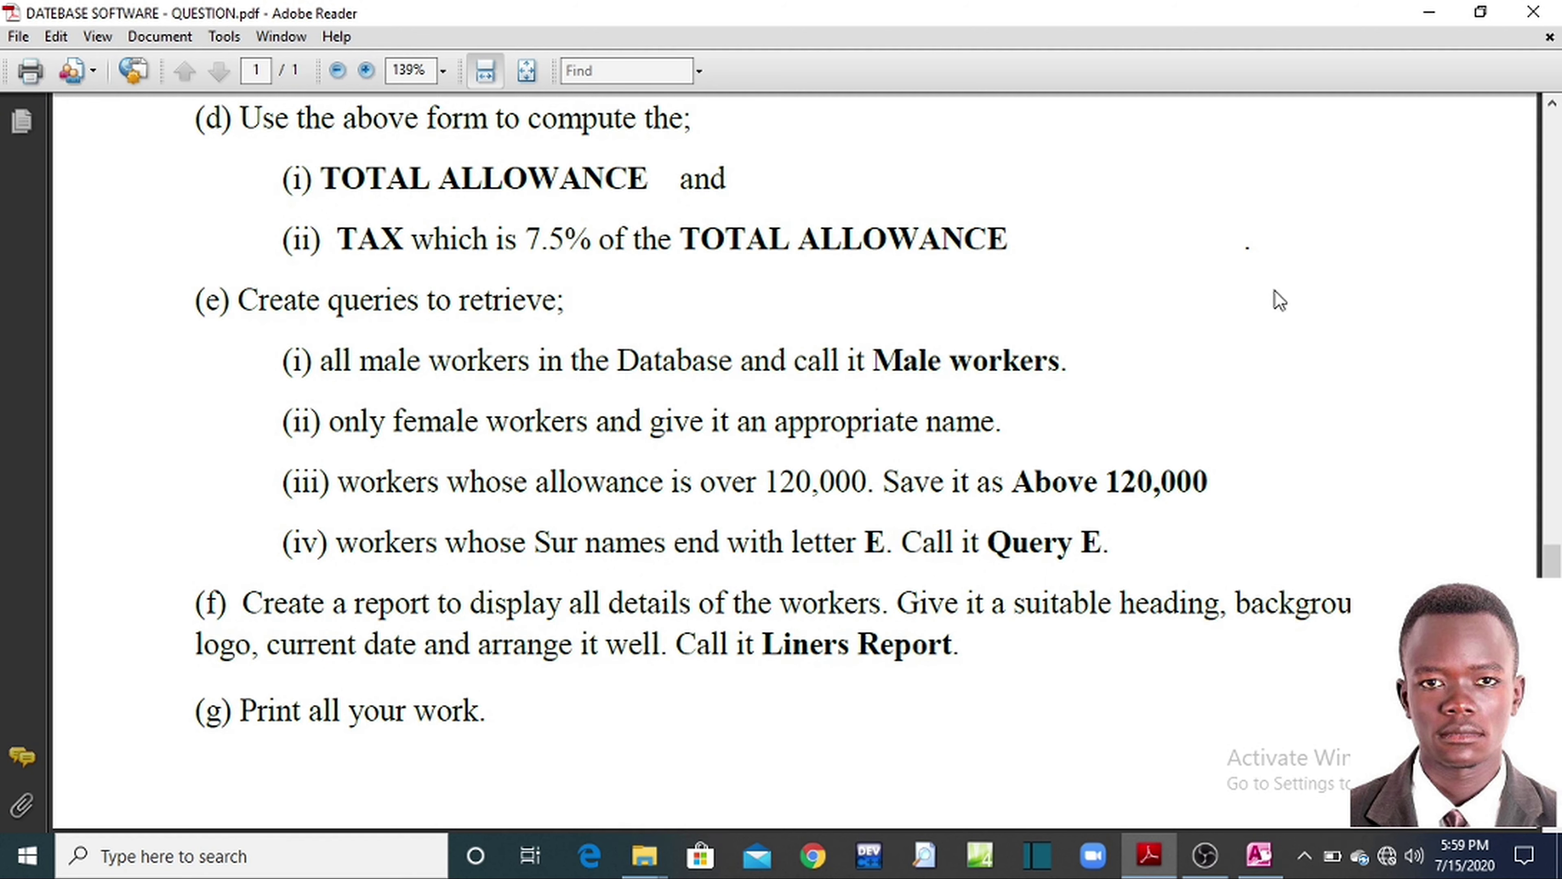
{"action": "left_click", "coordinate": [1255, 865]}
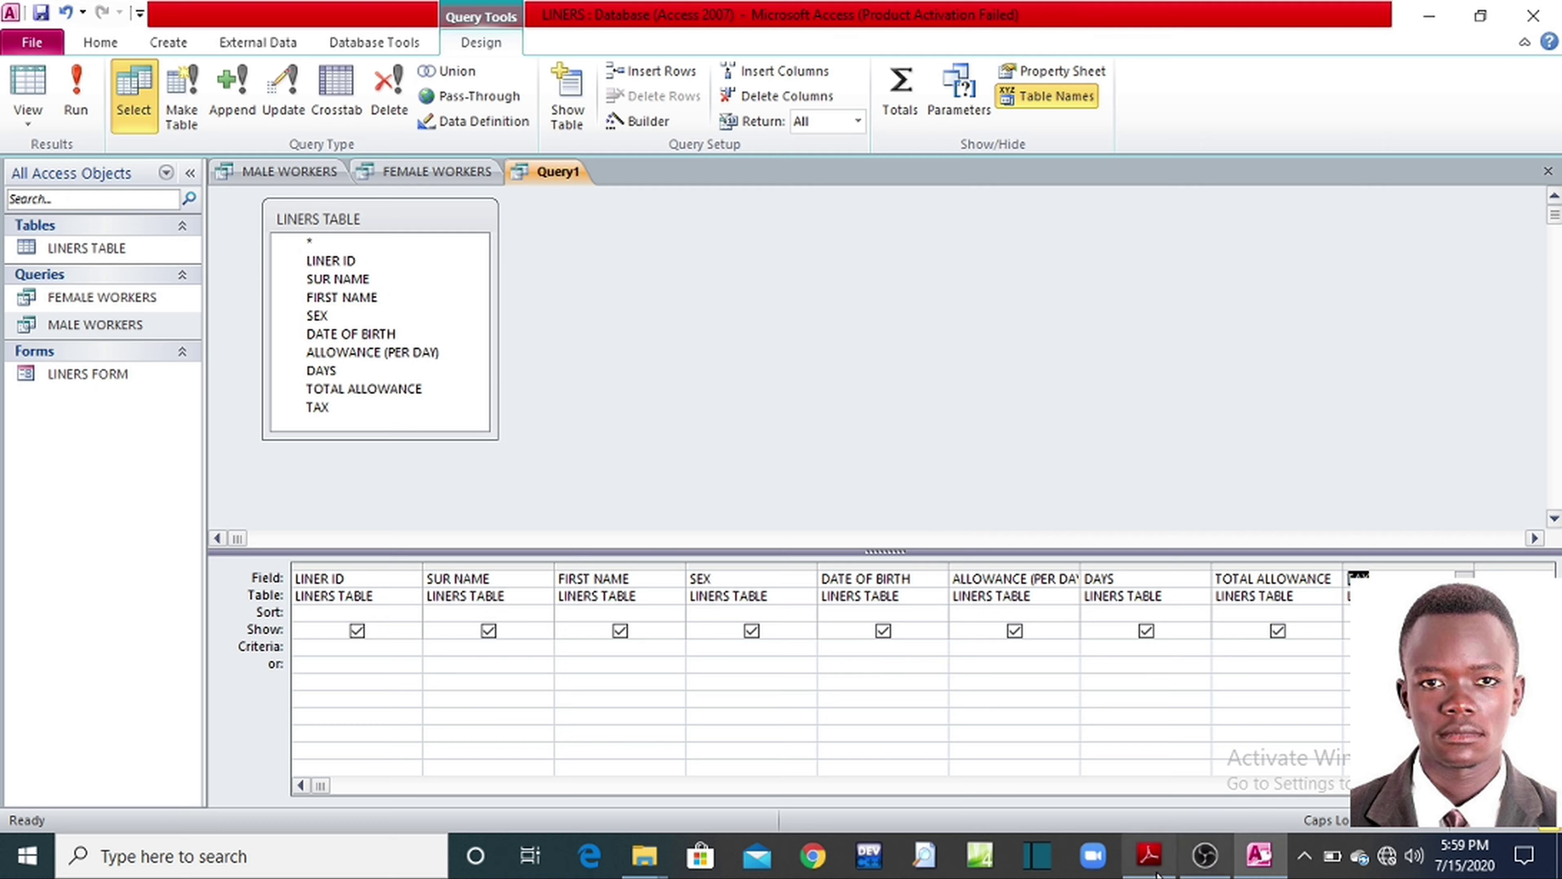
{"action": "left_click", "coordinate": [1150, 864]}
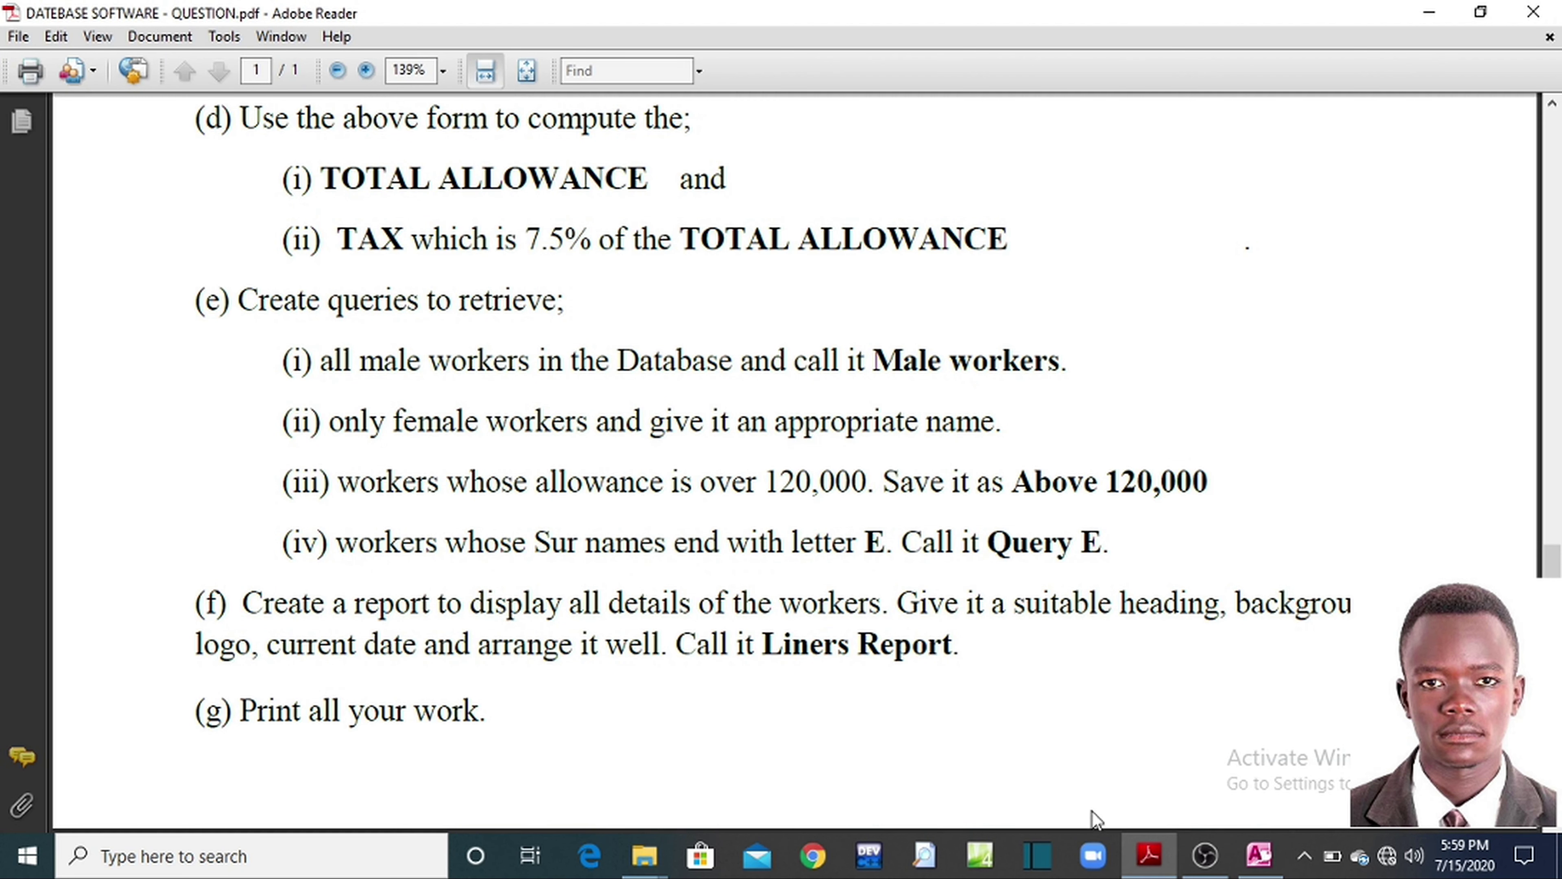
{"action": "left_click", "coordinate": [1255, 859]}
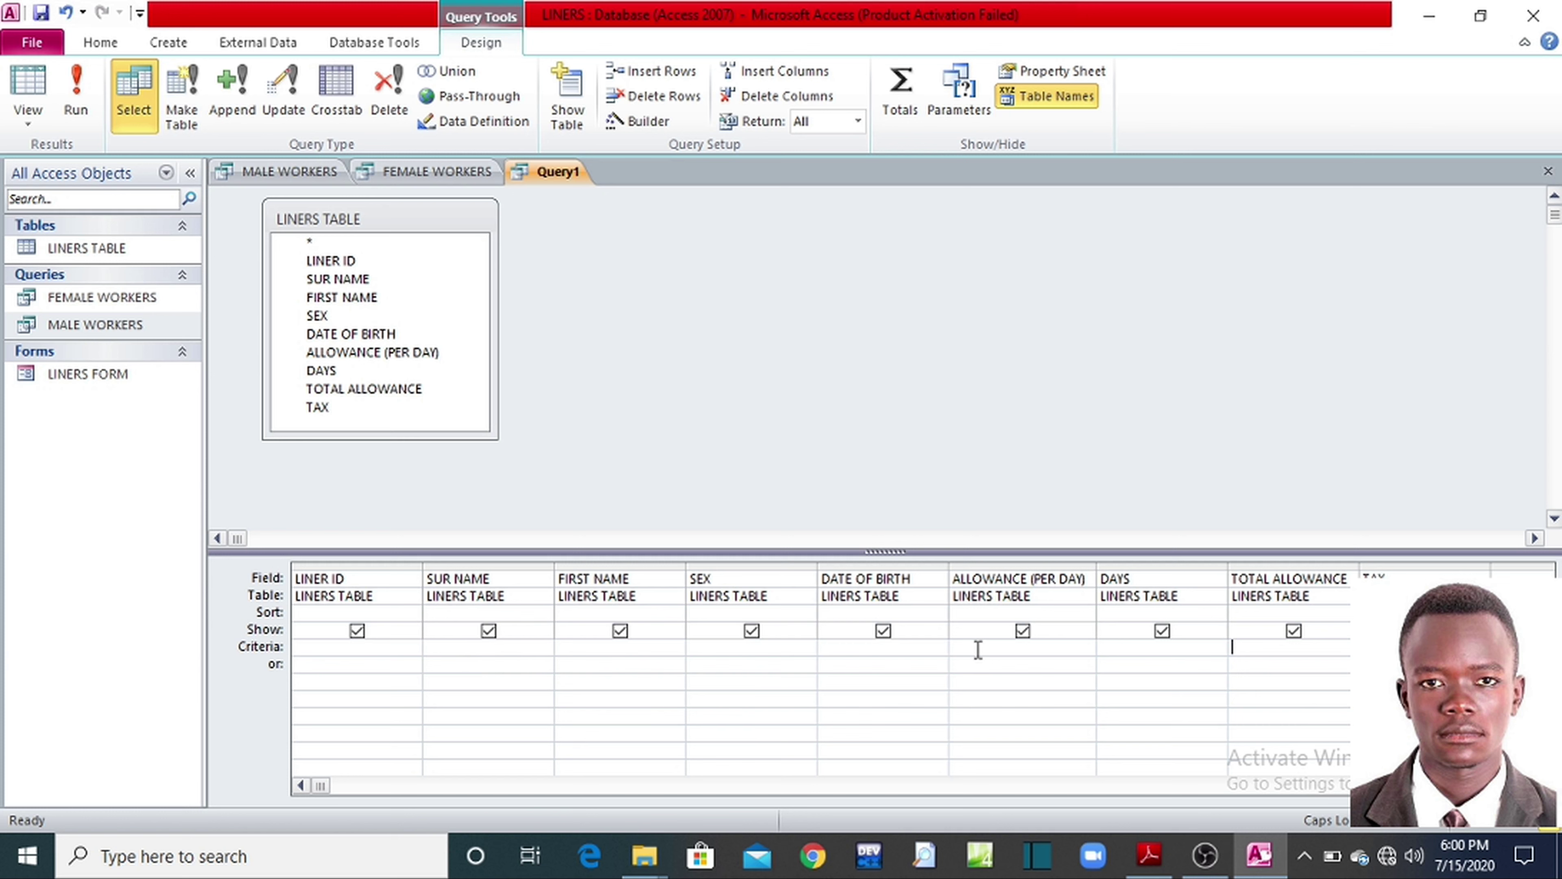
Step: Set >120000 as the ALLOWANCE (PER DAY) criterion and run the query, listing 11 records
{"action": "left_click", "coordinate": [977, 648]}
{"action": "left_click", "coordinate": [76, 115]}
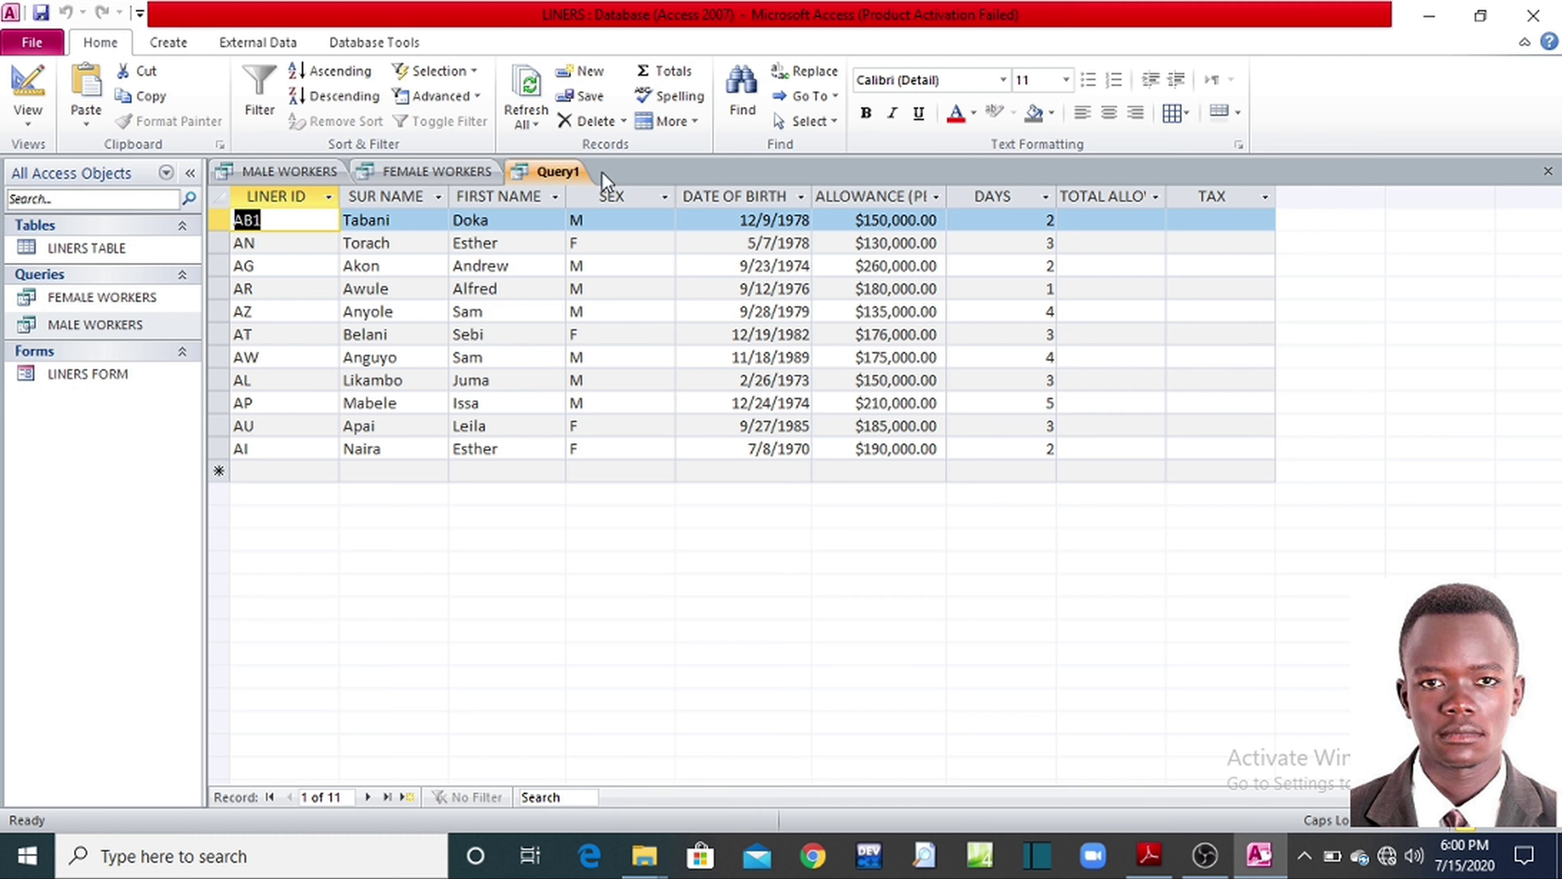
Step: Save the query as 'ABOVE 120000' and select it in the navigation pane
{"action": "left_click", "coordinate": [41, 12]}
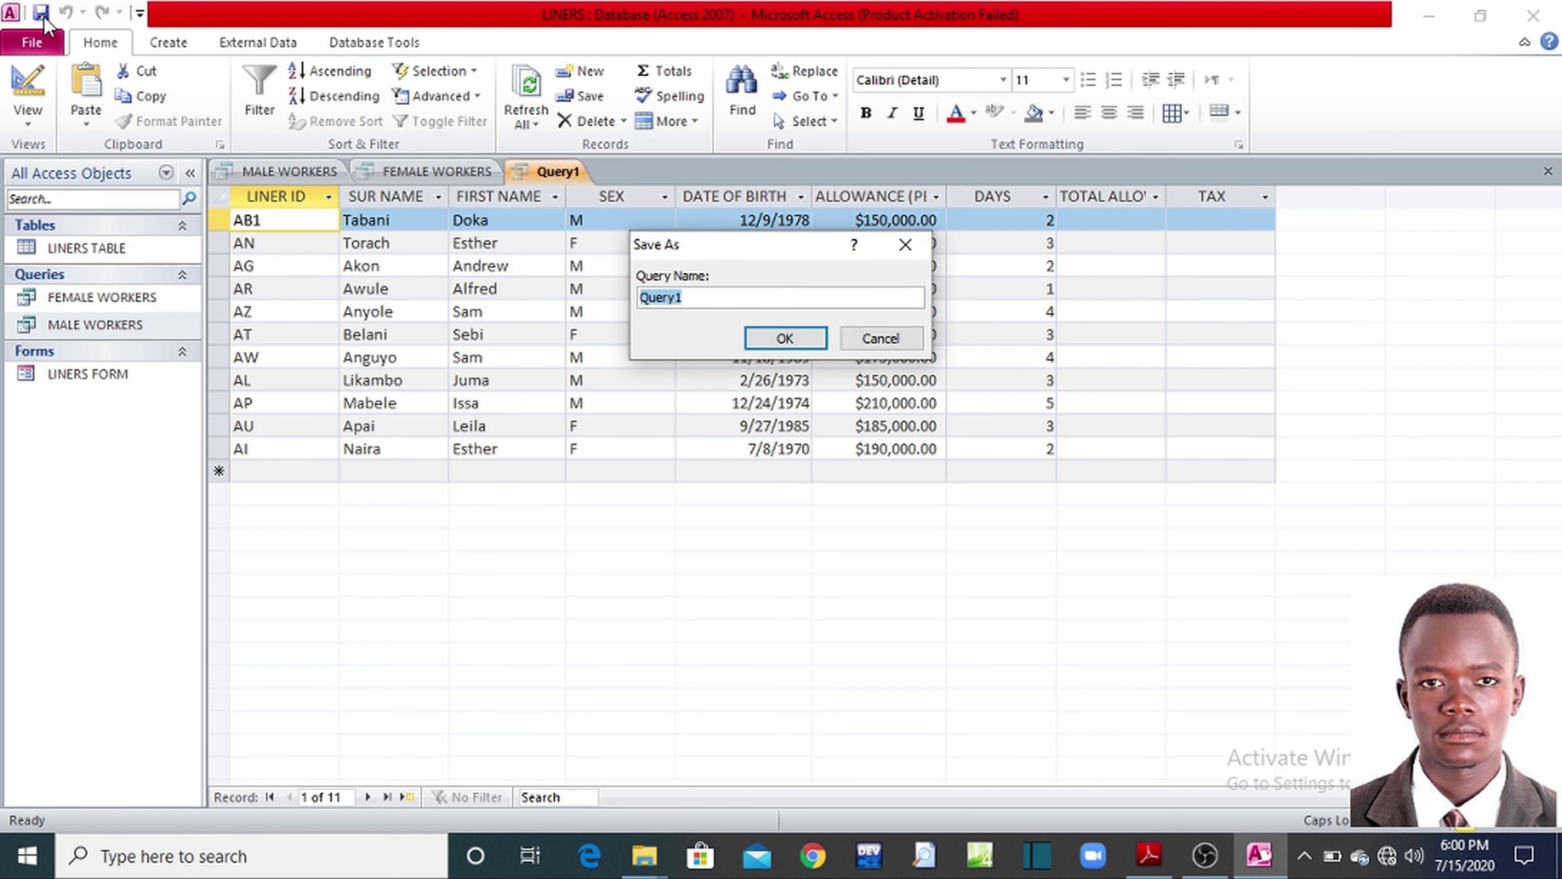
{"action": "left_click_drag", "start_coordinate": [763, 252], "coordinate": [745, 436]}
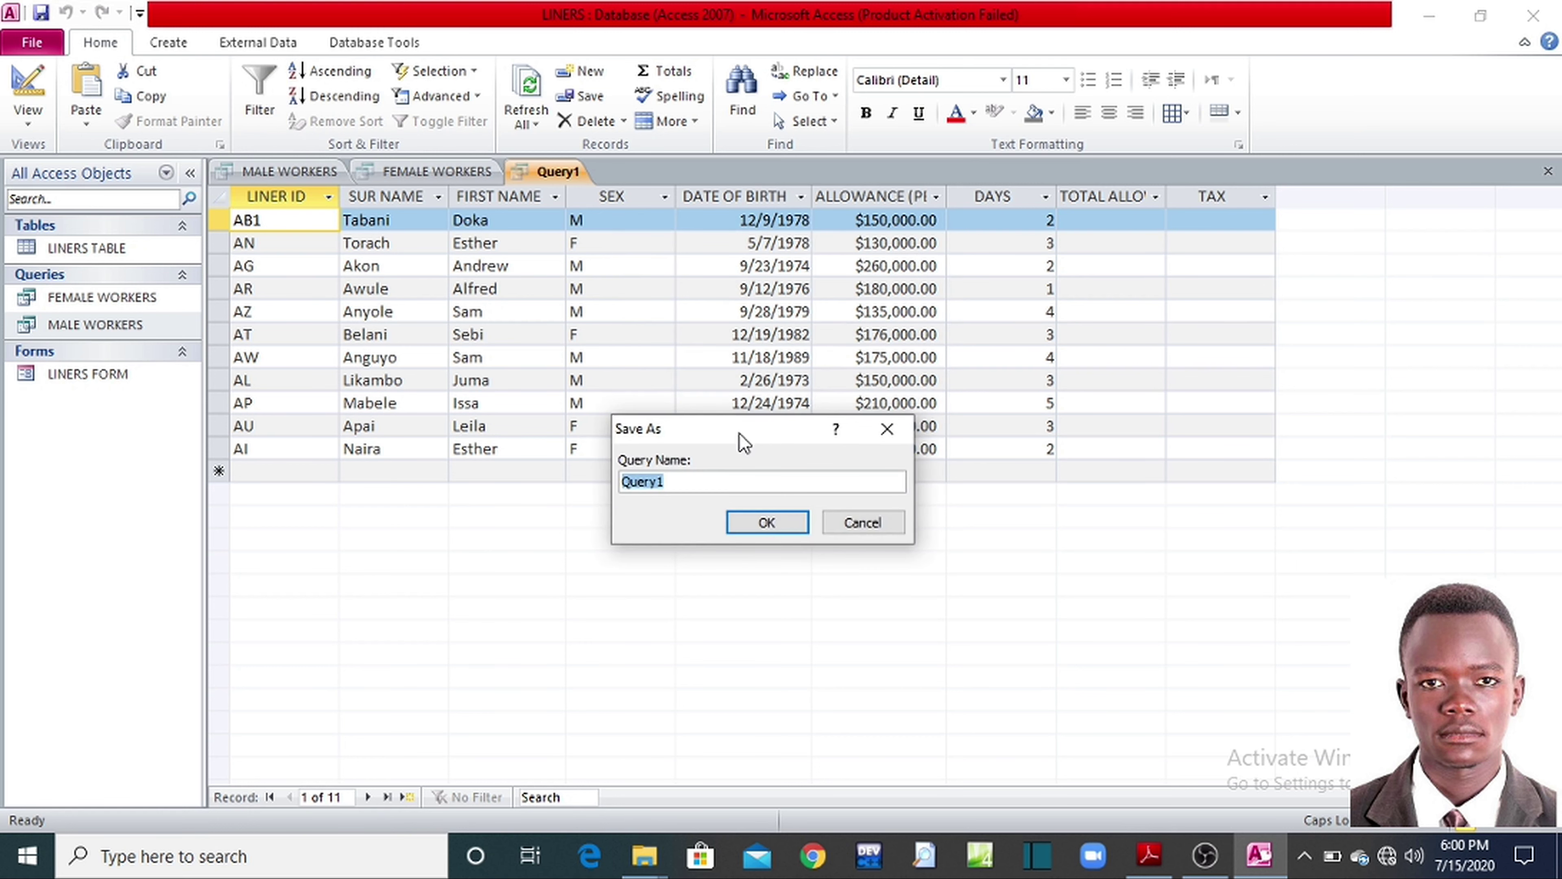
{"action": "type", "text": "g"}
{"action": "key", "text": "BackSpace"}
{"action": "key", "text": "BackSpace"}
{"action": "key", "text": "BackSpace"}
{"action": "key", "text": "BackSpace"}
{"action": "key", "text": "BackSpace"}
{"action": "key", "text": "BackSpace"}
{"action": "key", "text": "BackSpace"}
{"action": "key", "text": "Caps_Lock"}
{"action": "left_click", "coordinate": [766, 524]}
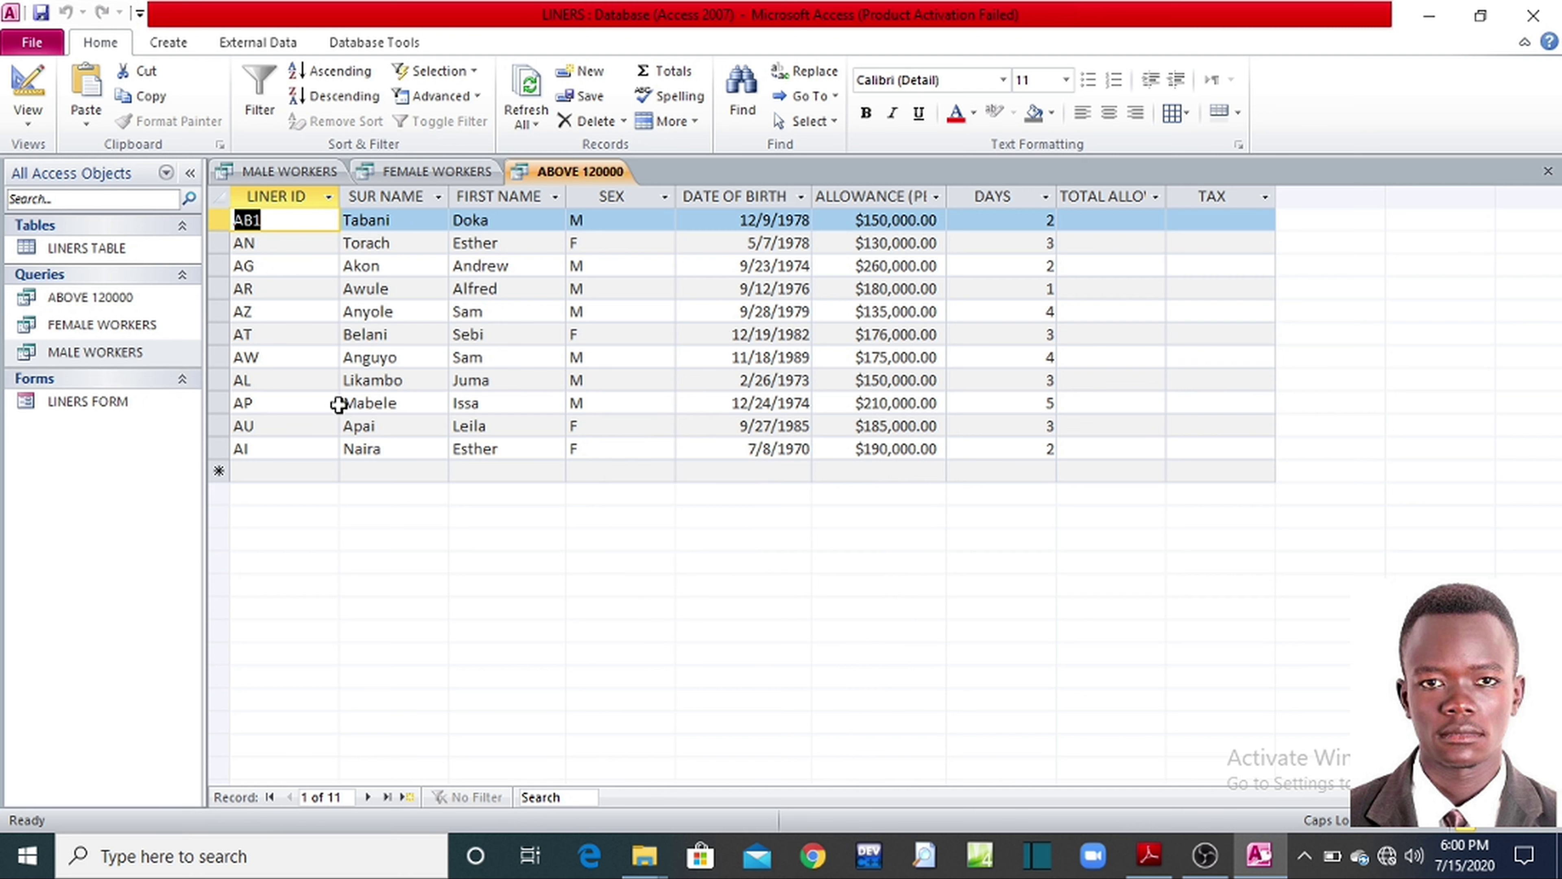
{"action": "left_click", "coordinate": [53, 306]}
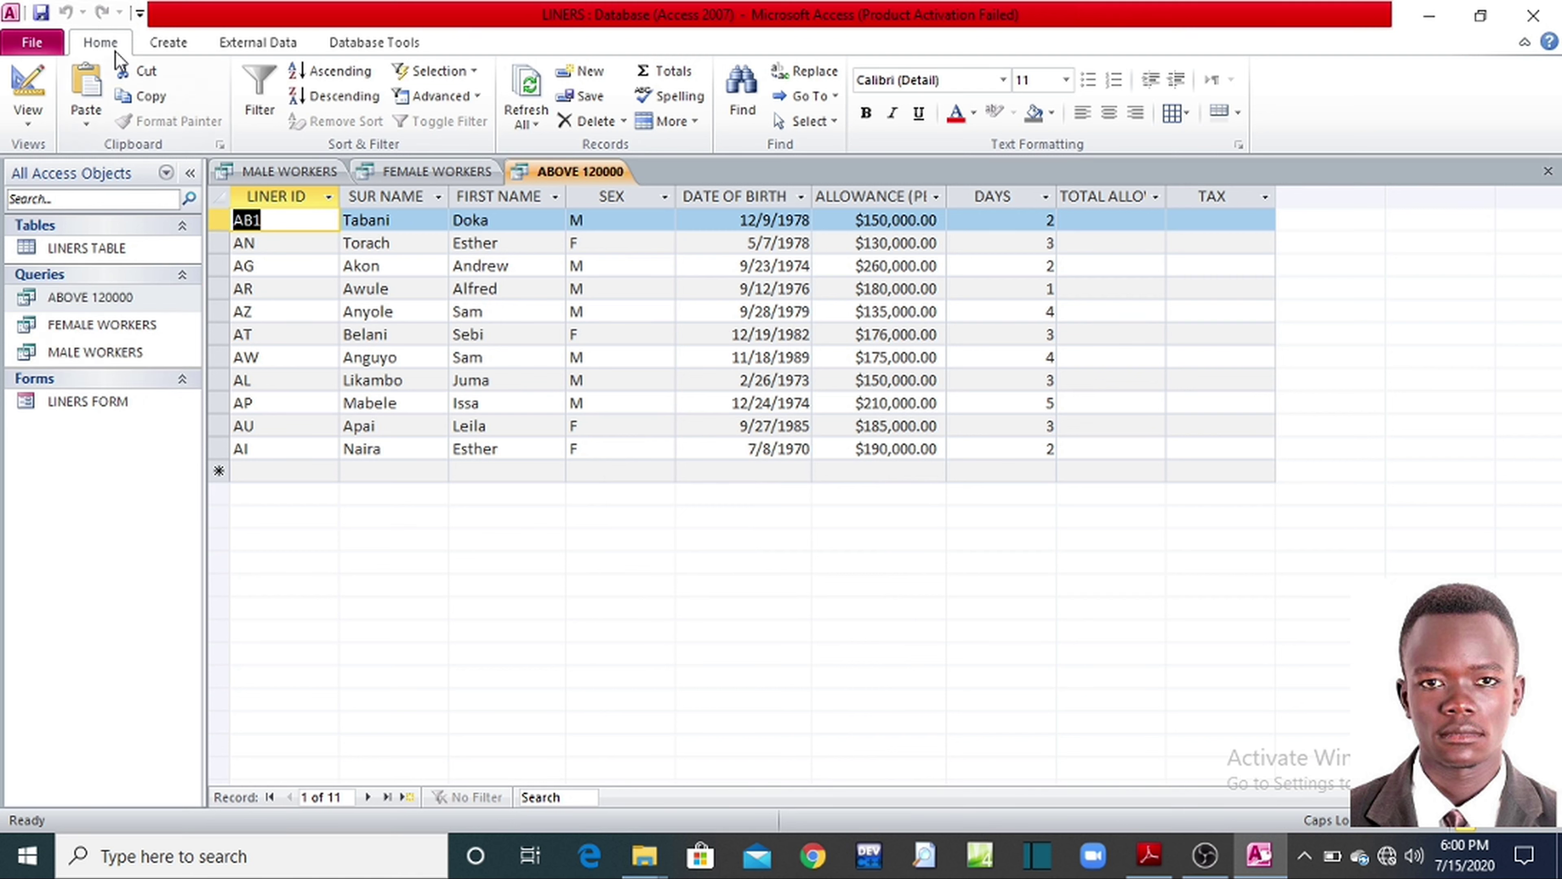
Step: Switch ABOVE 120000 to Design view and select its >120000 ALLOWANCE (PER DAY) criterion
{"action": "left_click", "coordinate": [31, 120]}
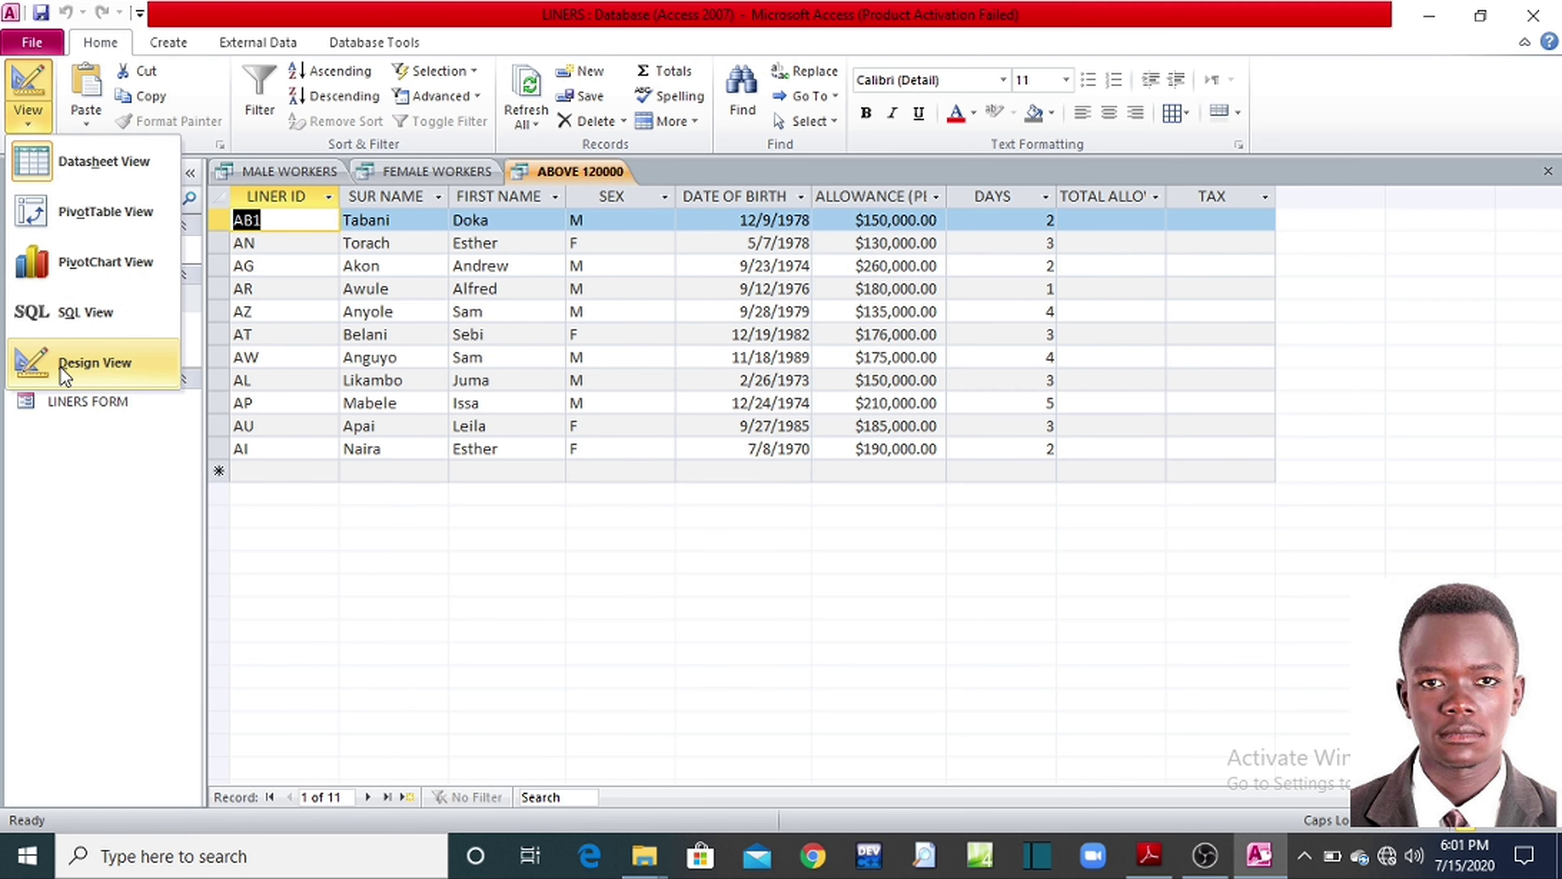
{"action": "left_click", "coordinate": [65, 370]}
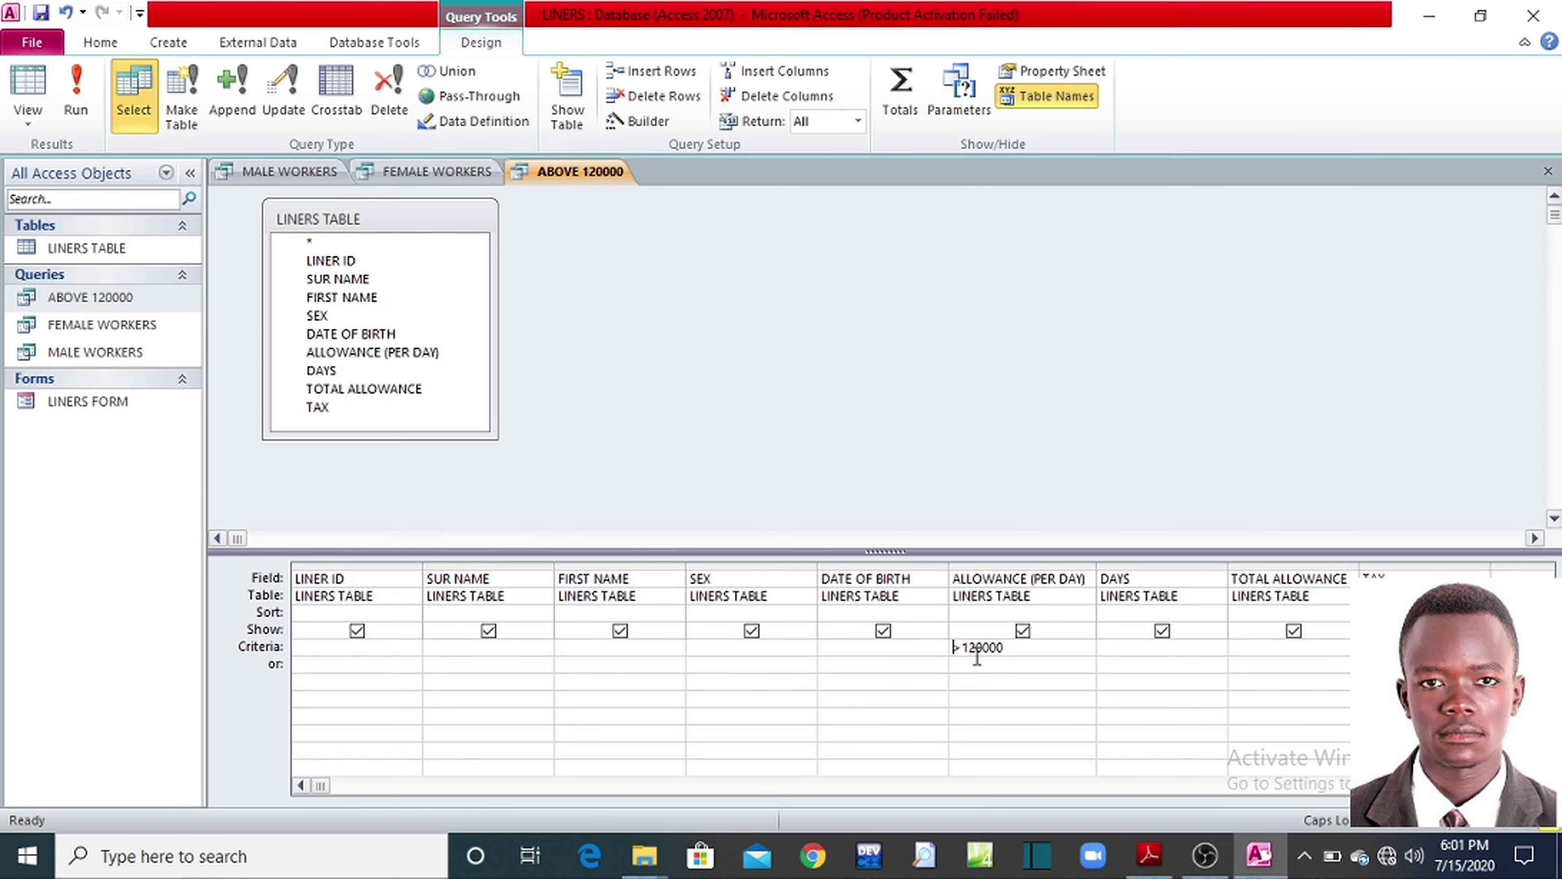
{"action": "left_click_drag", "start_coordinate": [1007, 648], "coordinate": [953, 643]}
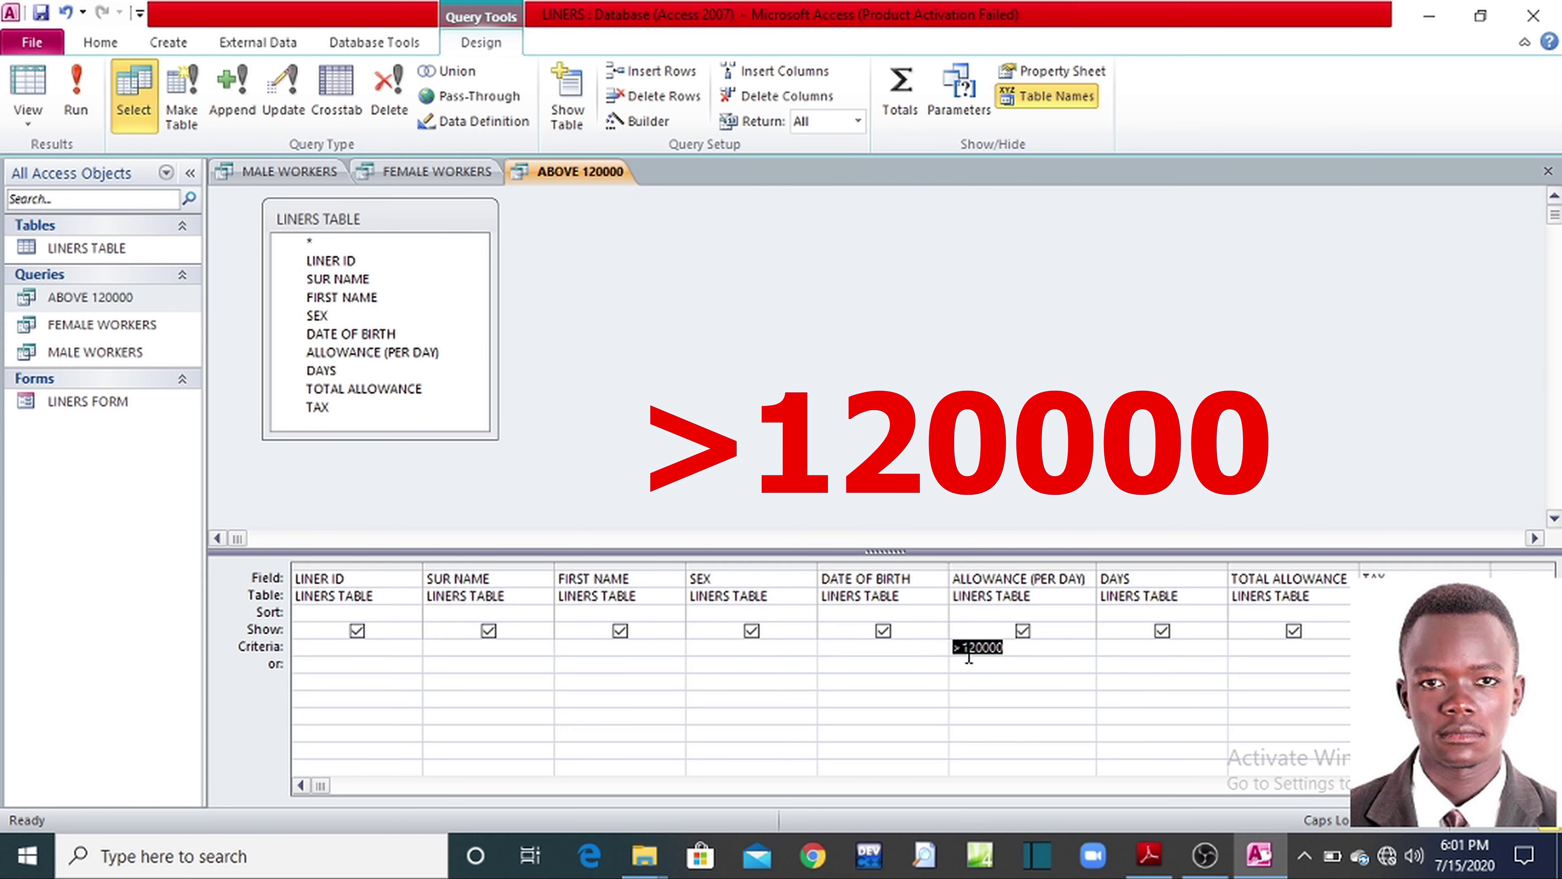
{"action": "left_click", "coordinate": [968, 657]}
{"action": "left_click_drag", "start_coordinate": [1008, 648], "coordinate": [946, 640]}
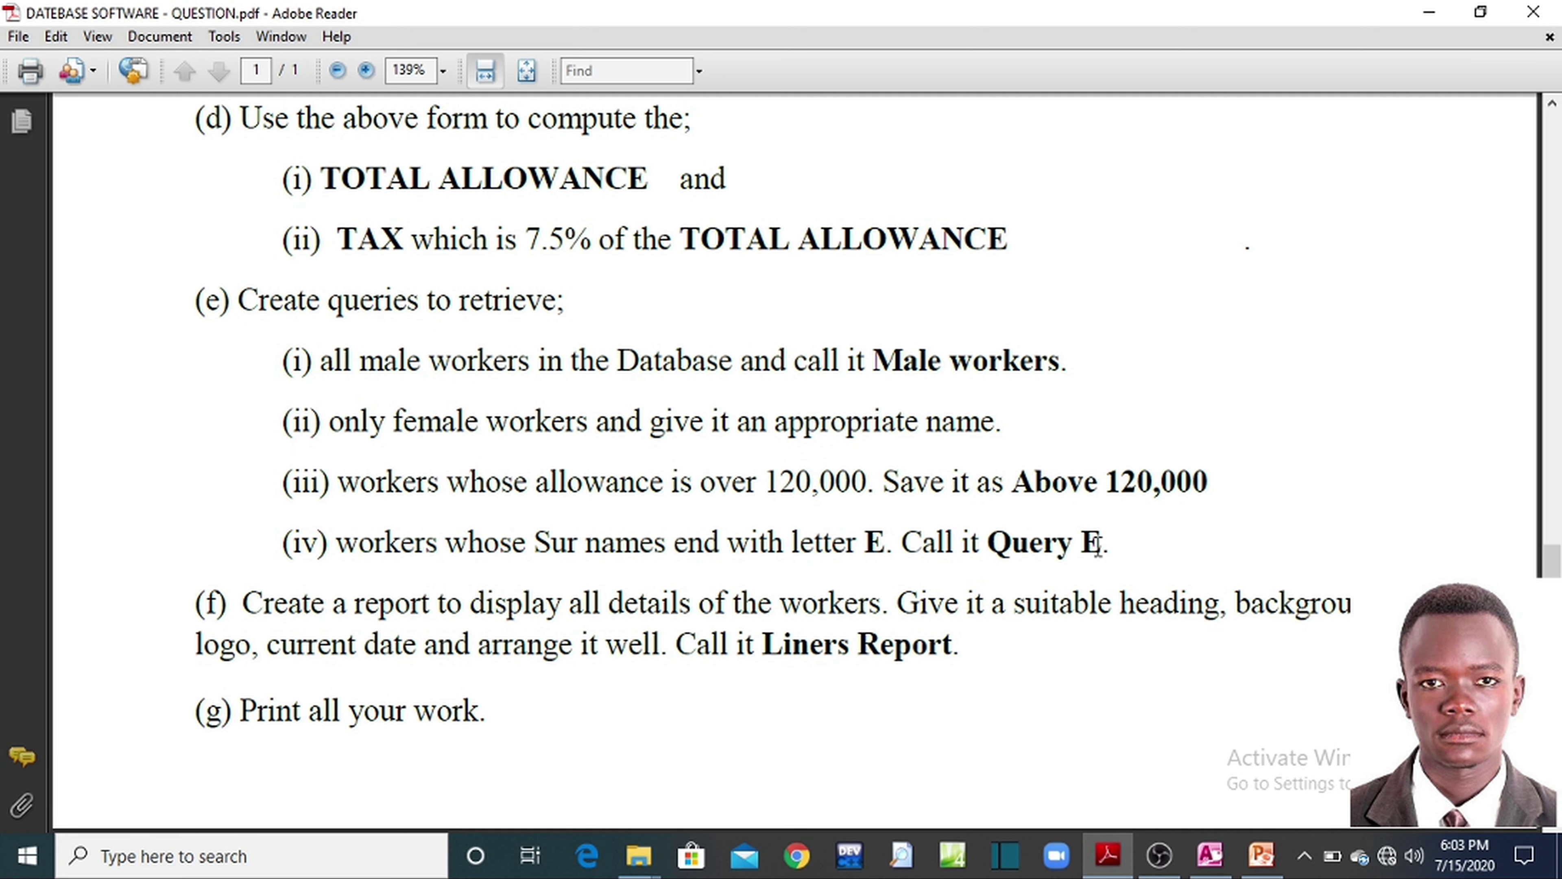
Step: Minimize and restore the question PDF, then bring the LINERS TABLE datasheet forward
{"action": "left_click", "coordinate": [1421, 18]}
{"action": "left_click", "coordinate": [1111, 857]}
{"action": "left_click", "coordinate": [1210, 856]}
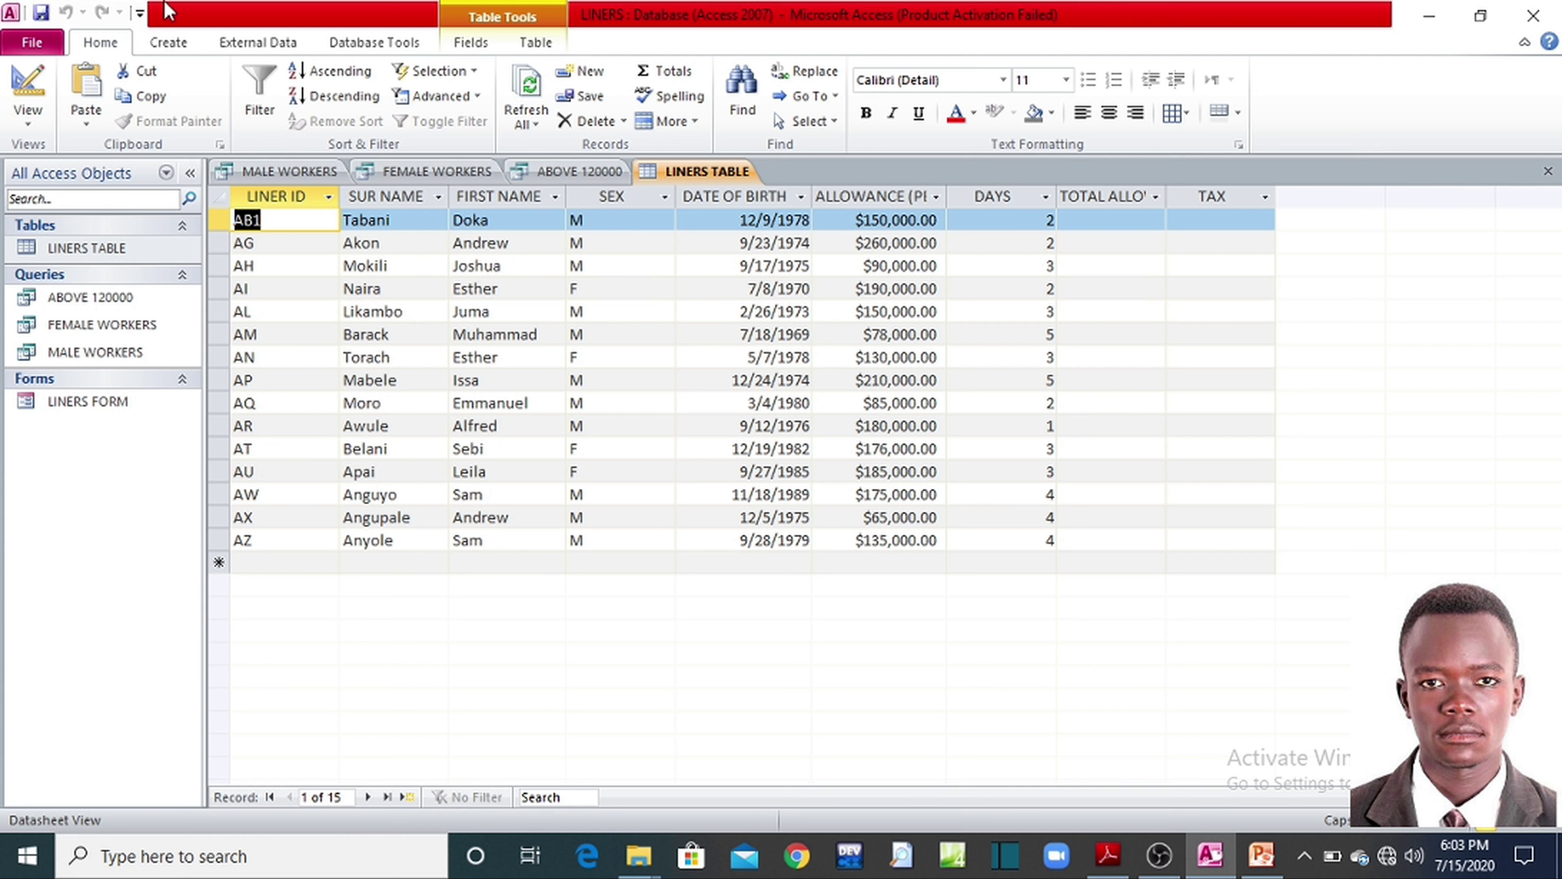
Step: Start a new query design with LINERS TABLE added and its field list enlarged through TAX
{"action": "left_click", "coordinate": [157, 52]}
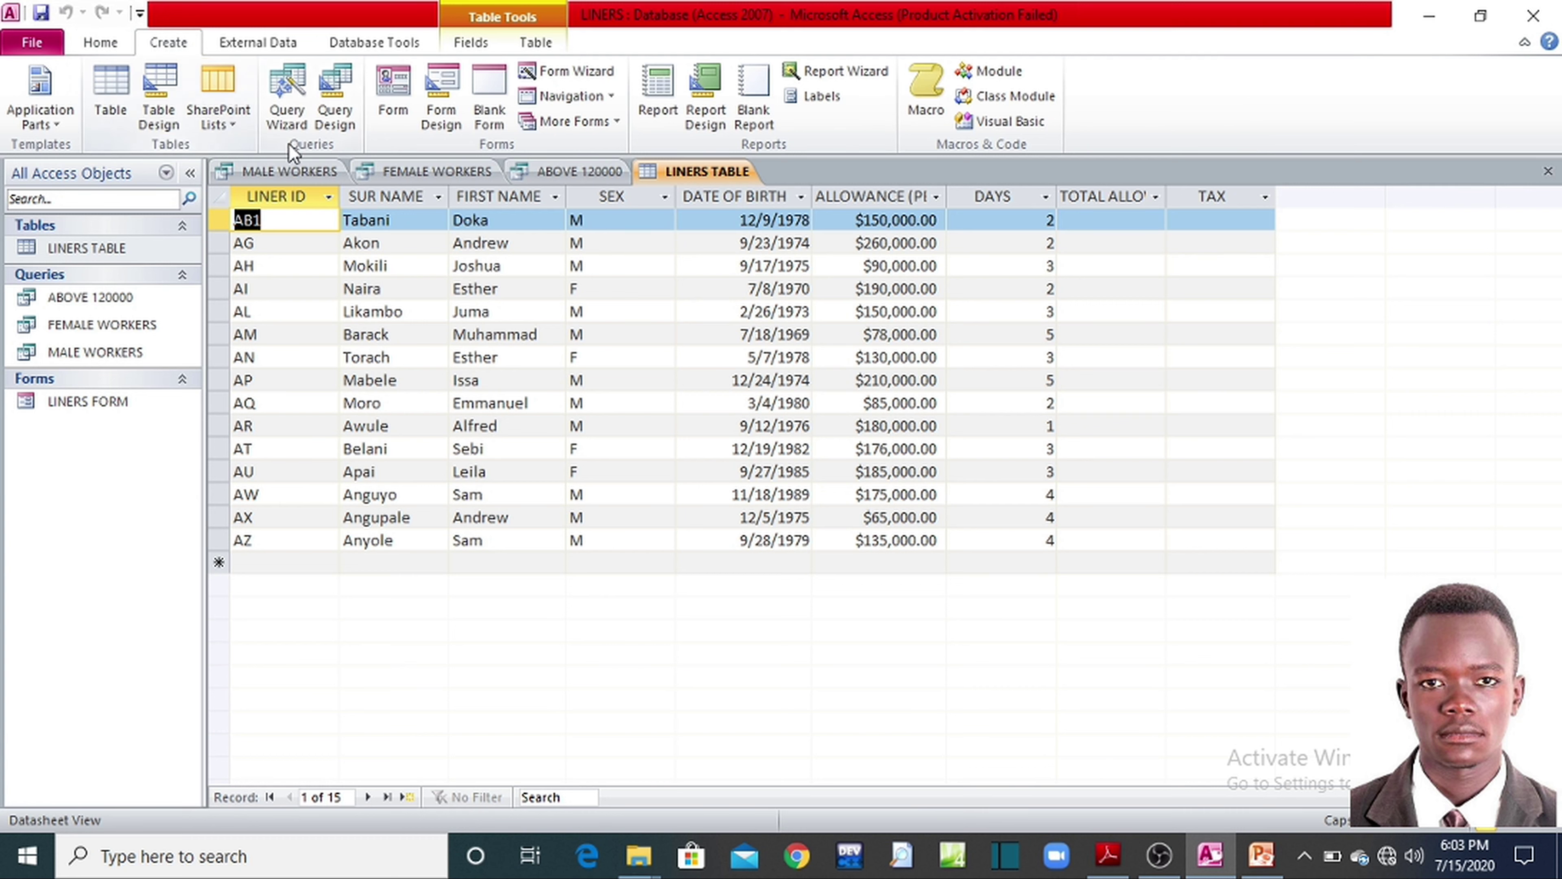
{"action": "left_click", "coordinate": [337, 99]}
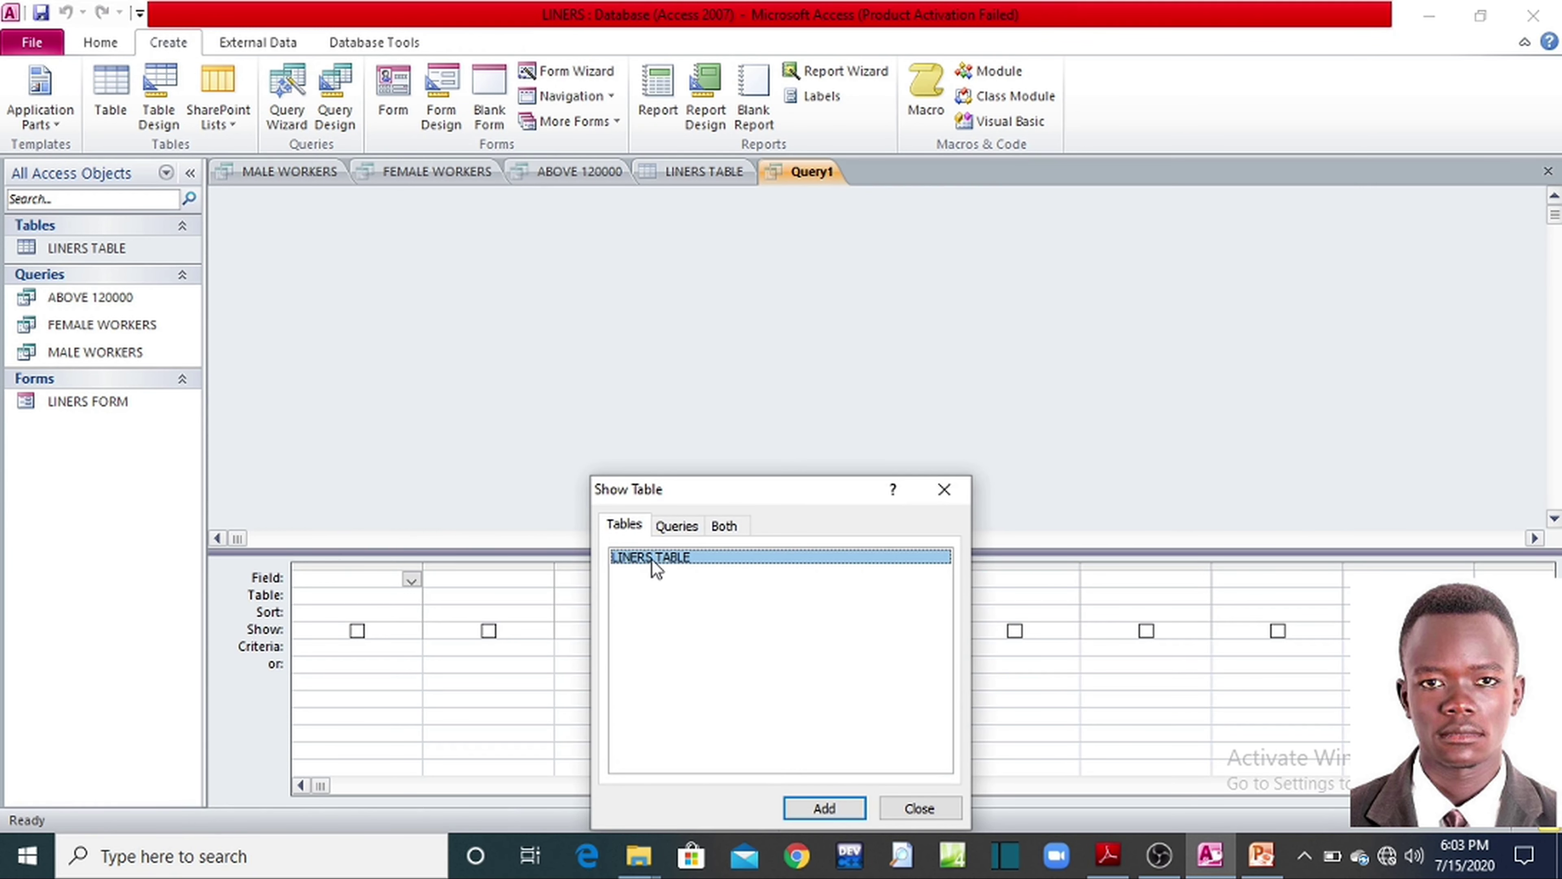
{"action": "left_click", "coordinate": [821, 808]}
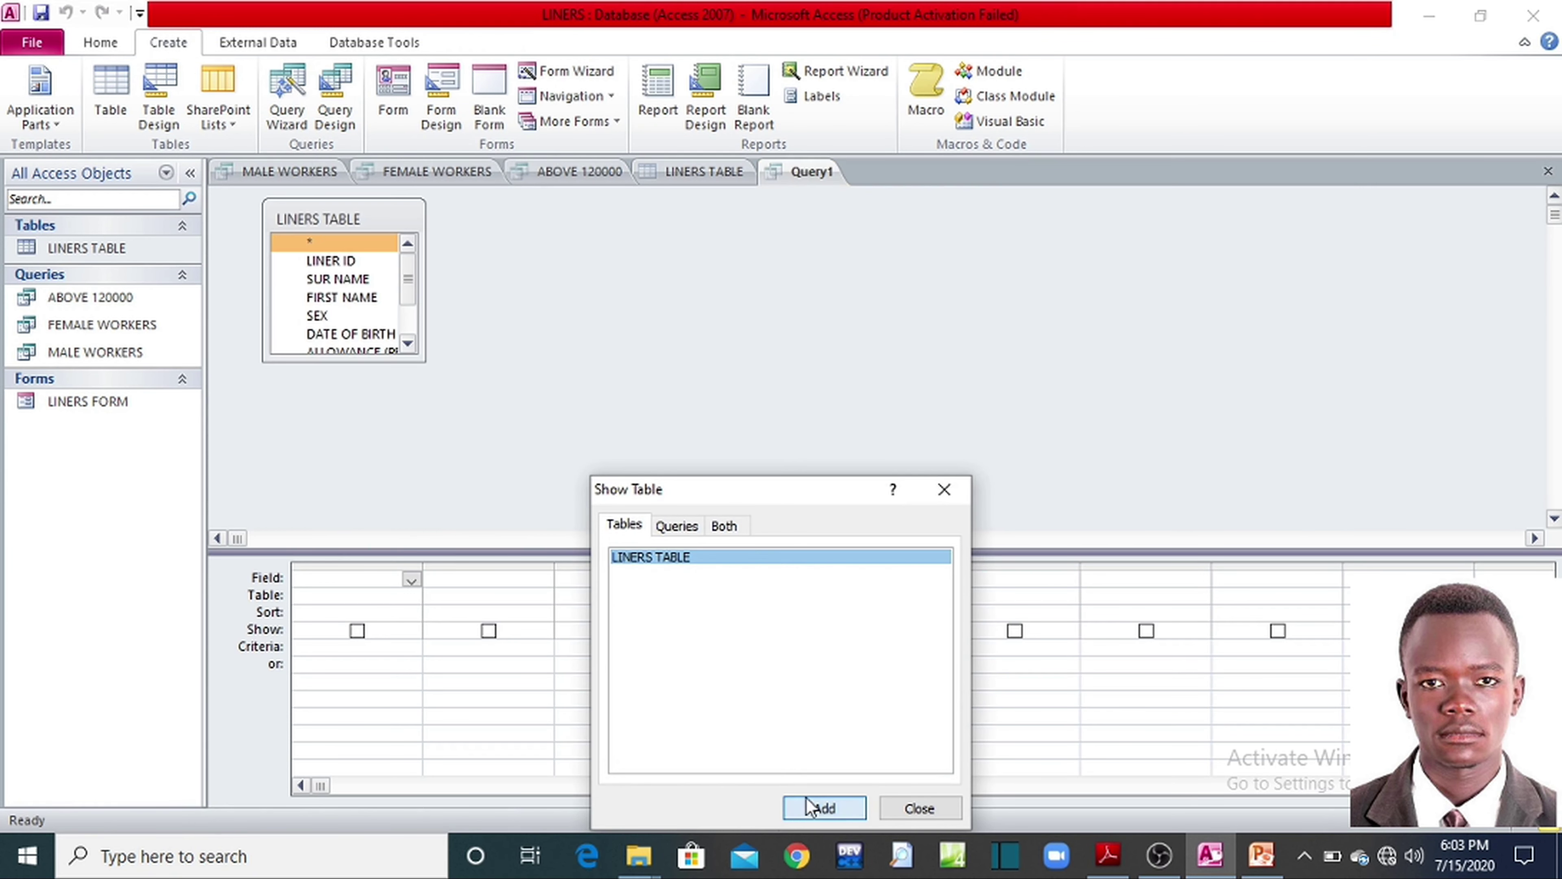
{"action": "left_click", "coordinate": [940, 806]}
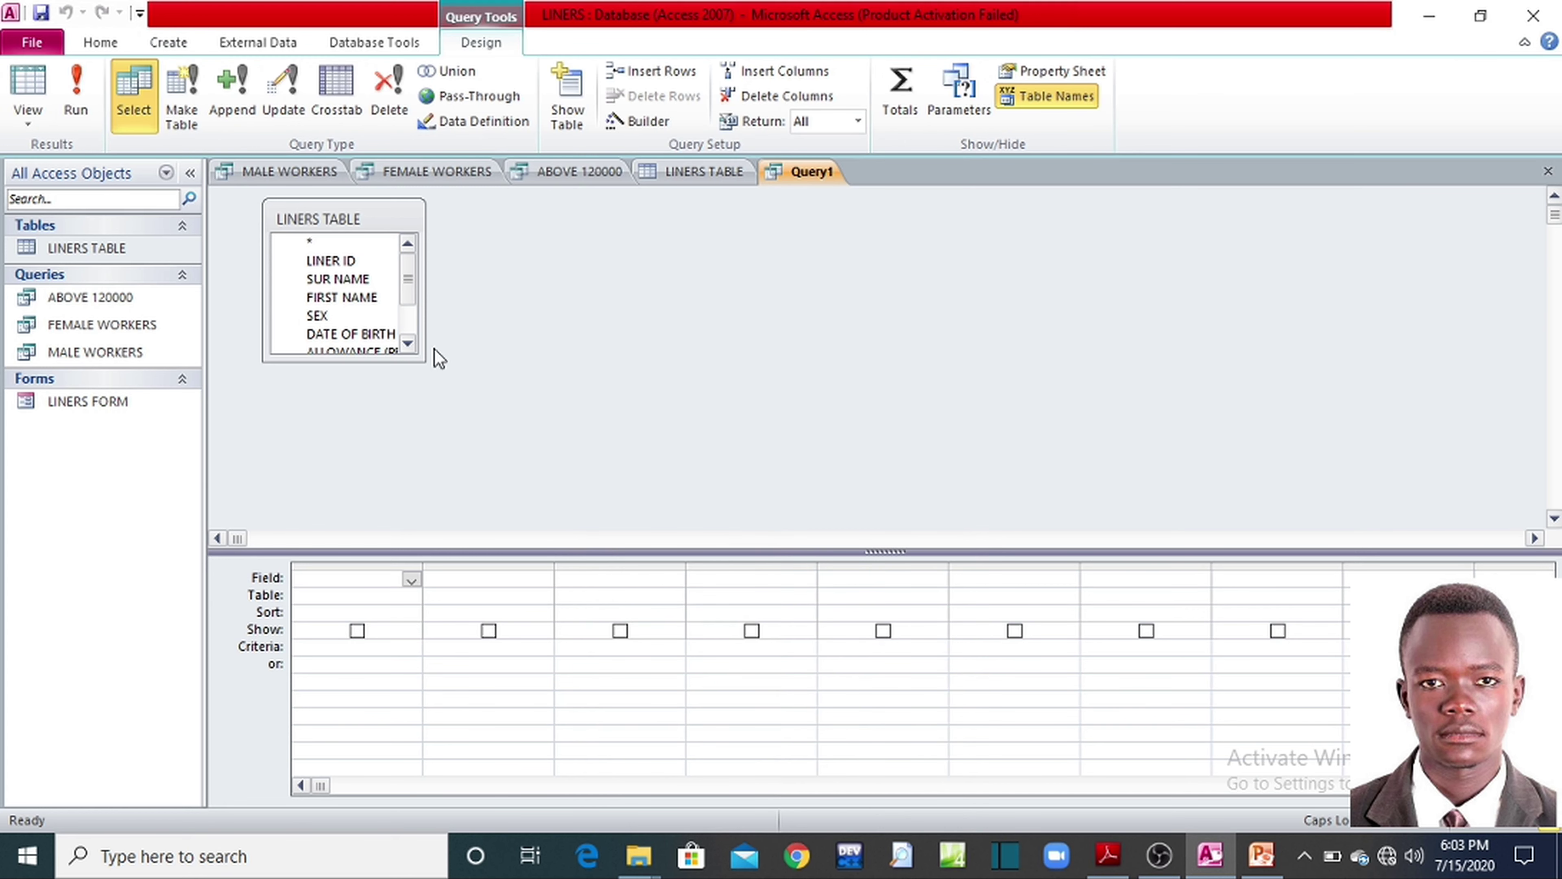
{"action": "left_click_drag", "start_coordinate": [425, 361], "coordinate": [533, 449]}
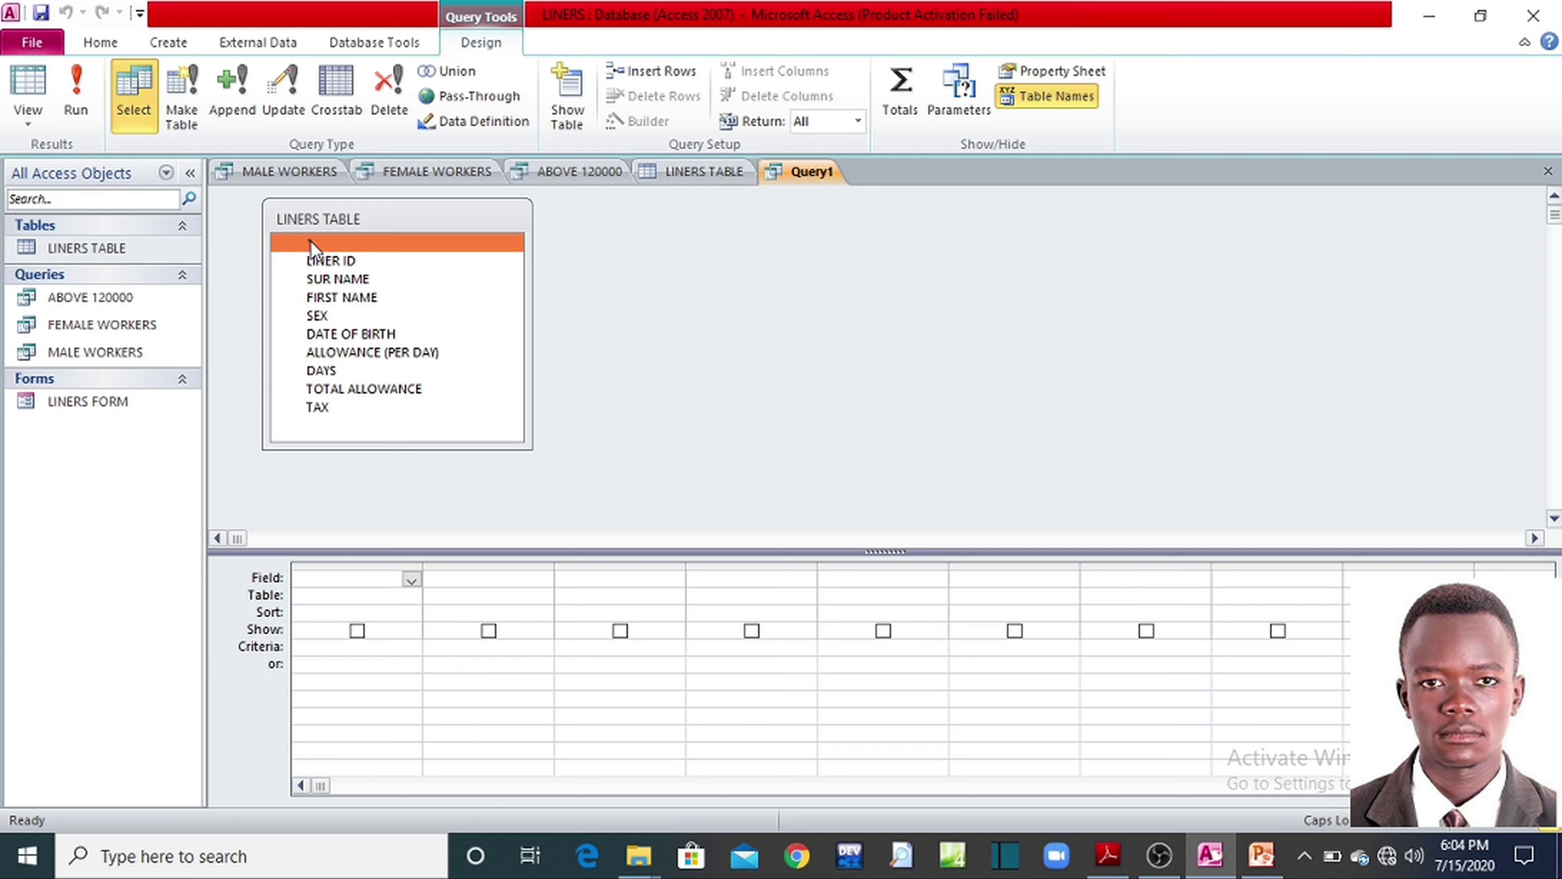
Step: Place all LINERS TABLE fields, LINER ID through TAX, in the Query1 grid and check the next task
{"action": "key", "text": "ctrl+a"}
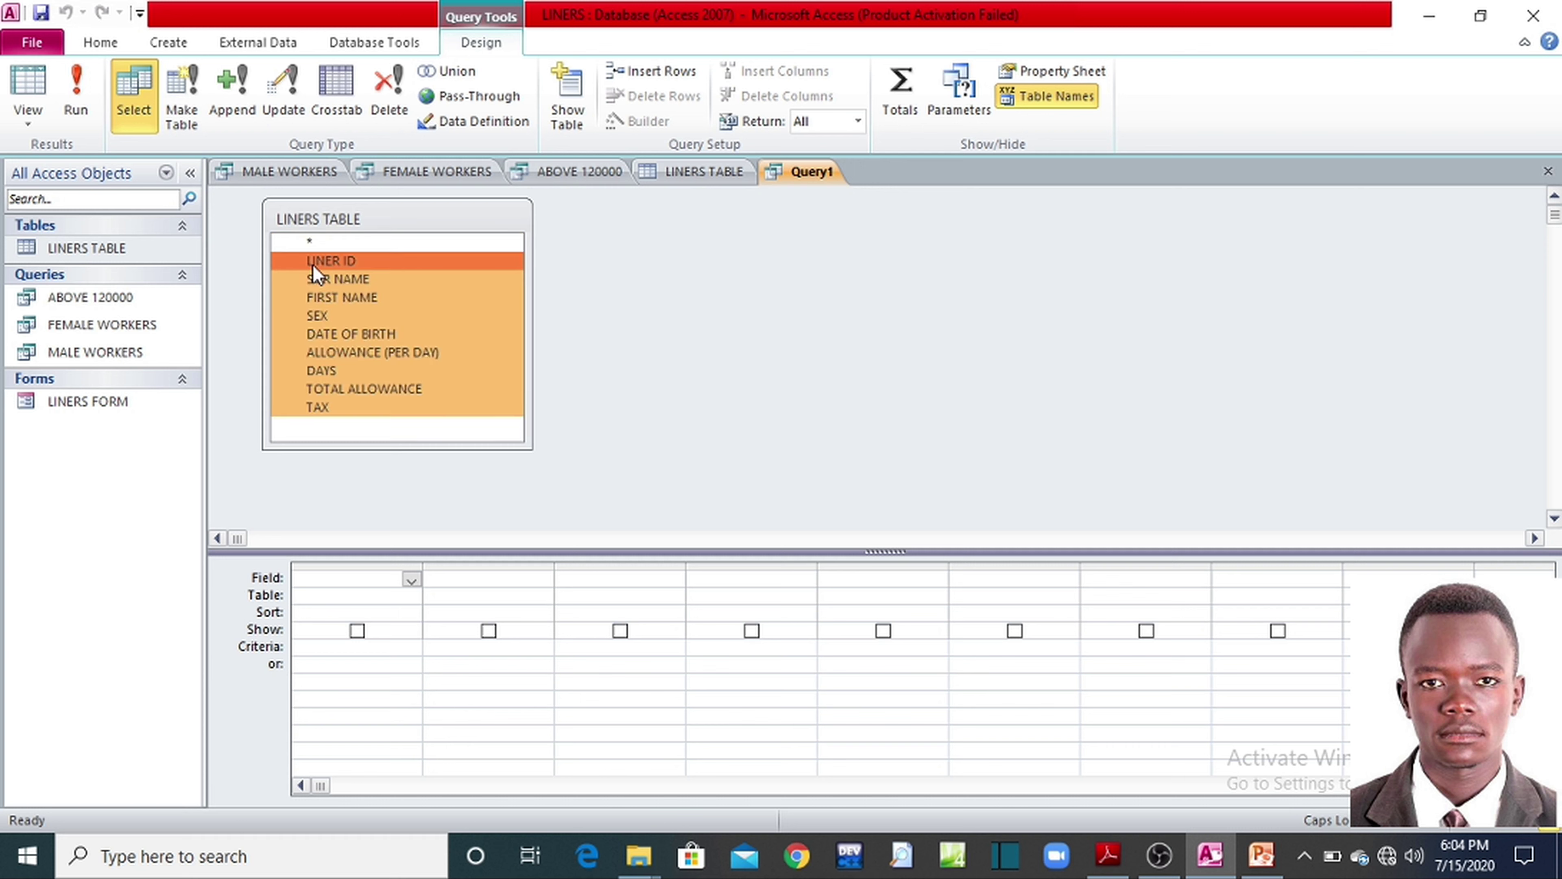
{"action": "left_click_drag", "start_coordinate": [315, 273], "coordinate": [356, 584]}
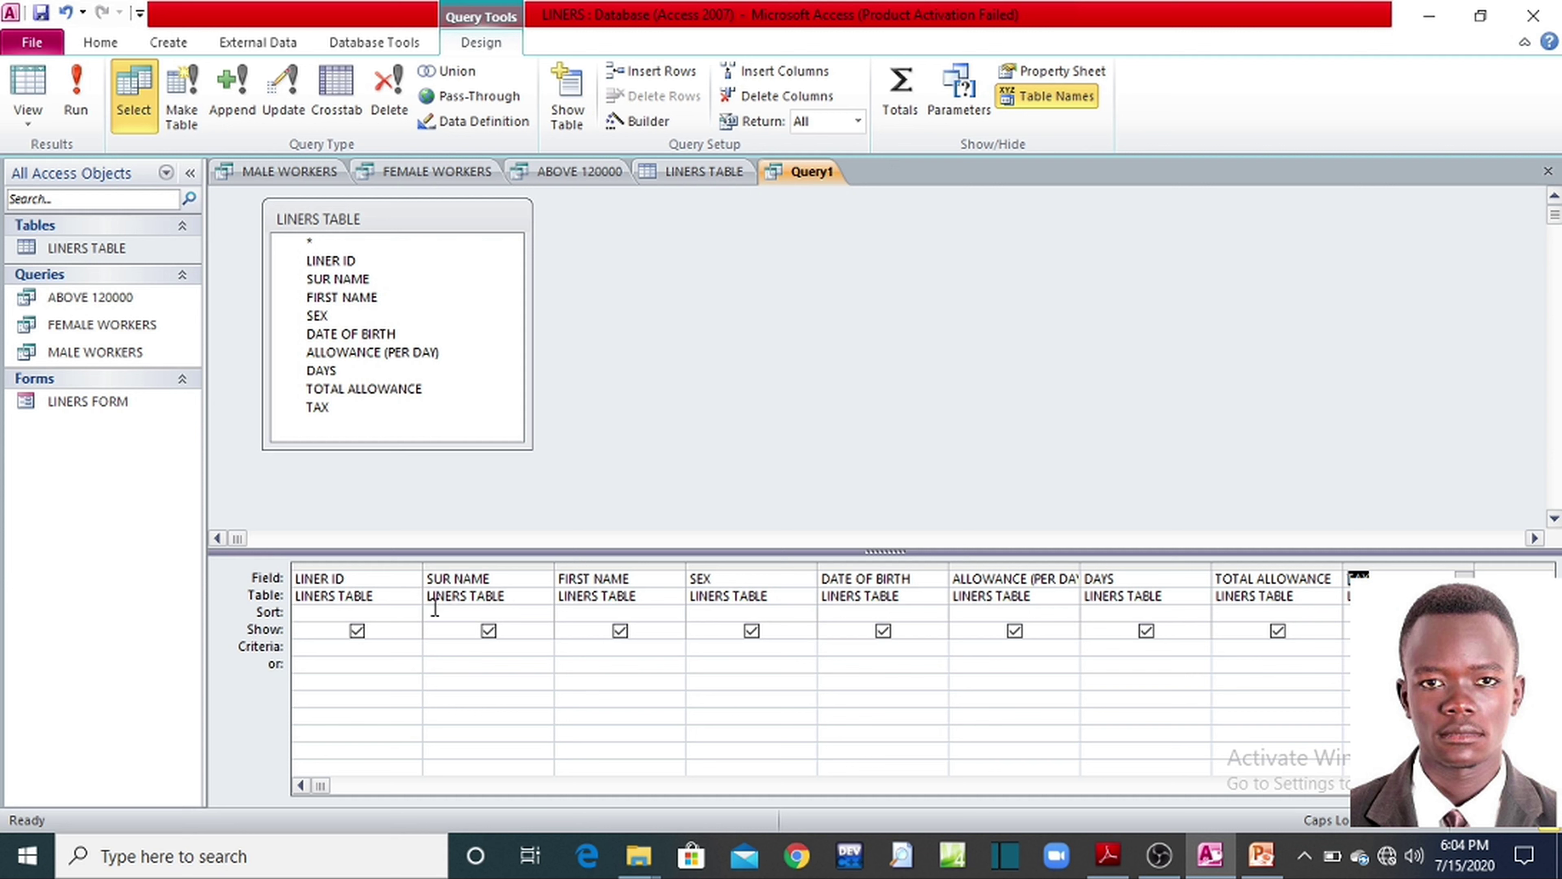
{"action": "left_click", "coordinate": [429, 648]}
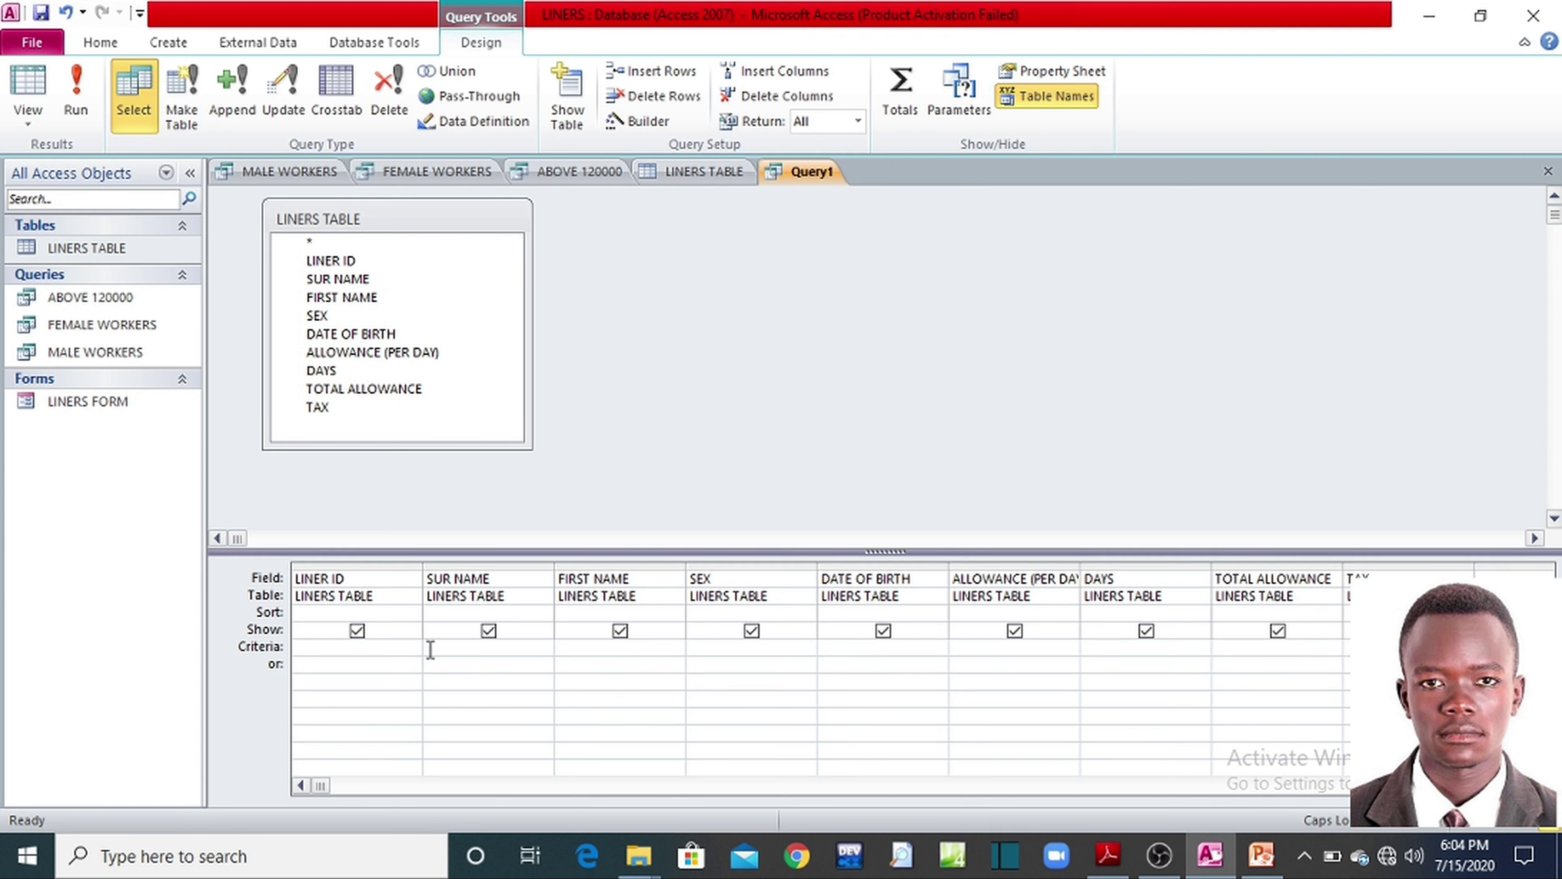
{"action": "left_click", "coordinate": [1127, 860]}
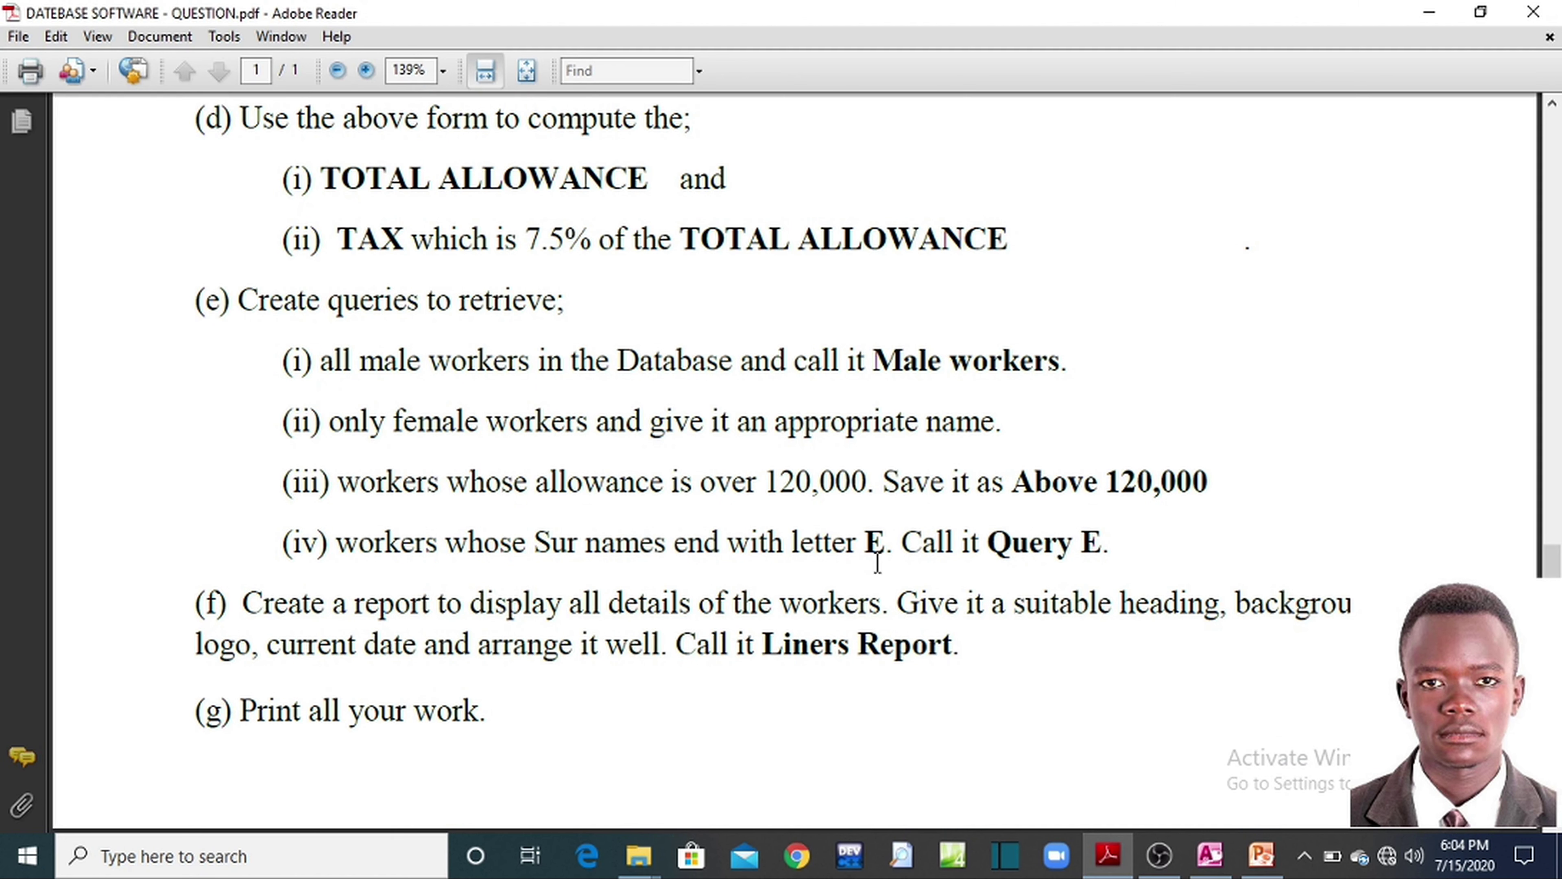
{"action": "left_click", "coordinate": [1118, 857]}
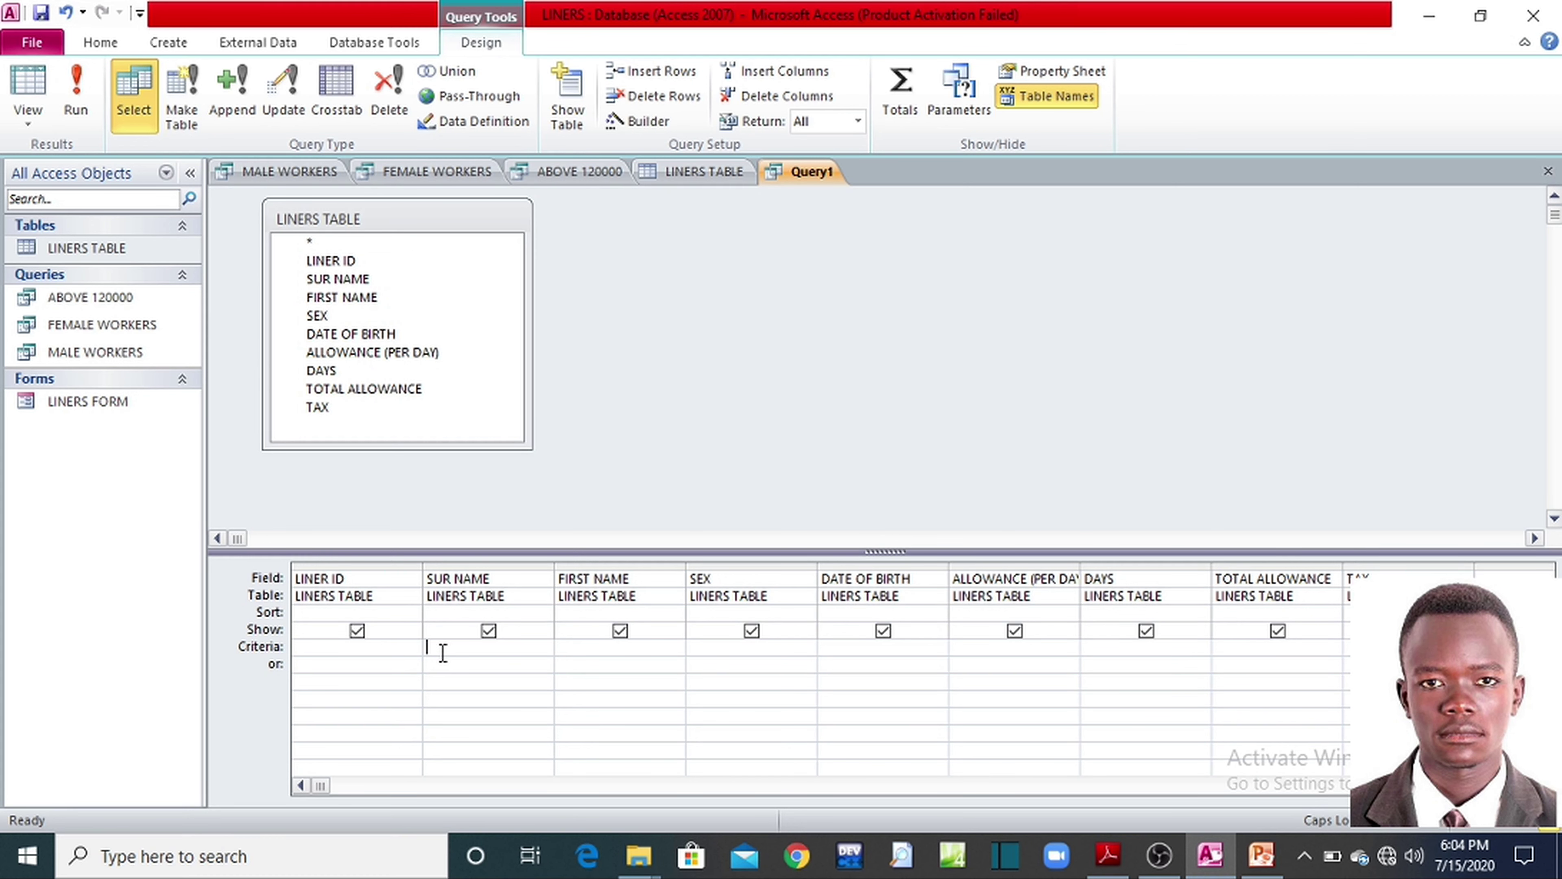
Step: Set the SUR NAME criterion to *E, after trying E* and *E*, and run the query
{"action": "type", "text": "*"}
{"action": "type", "text": "E"}
{"action": "key", "text": "BackSpace"}
{"action": "key", "text": "BackSpace"}
{"action": "key", "text": "BackSpace"}
{"action": "type", "text": "E*"}
{"action": "key", "text": "BackSpace"}
{"action": "key", "text": "BackSpace"}
{"action": "type", "text": "*"}
{"action": "type", "text": "E"}
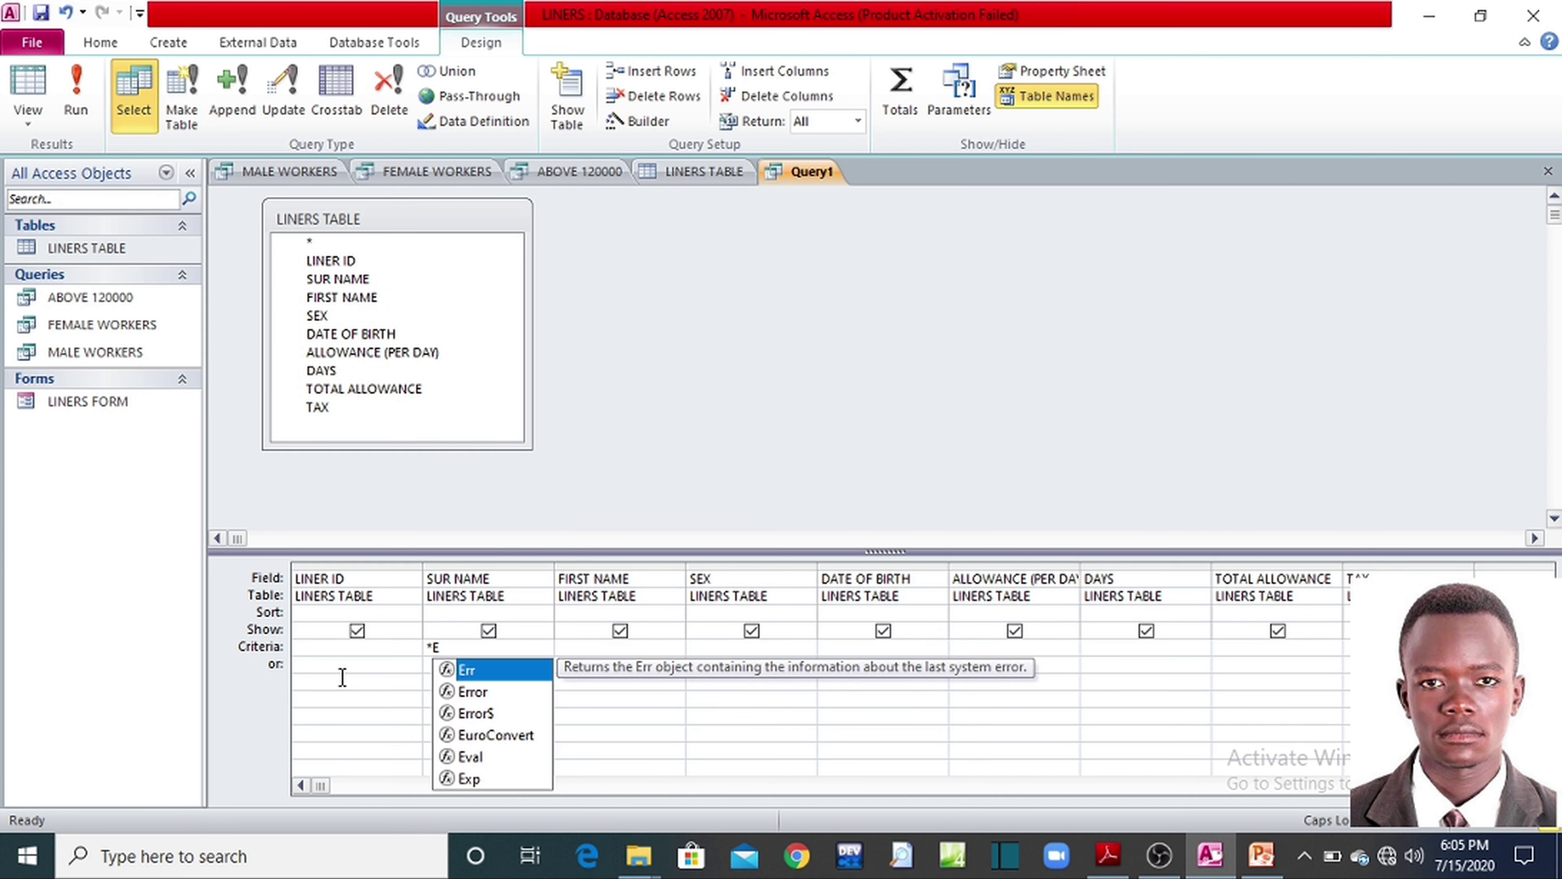
{"action": "type", "text": "*"}
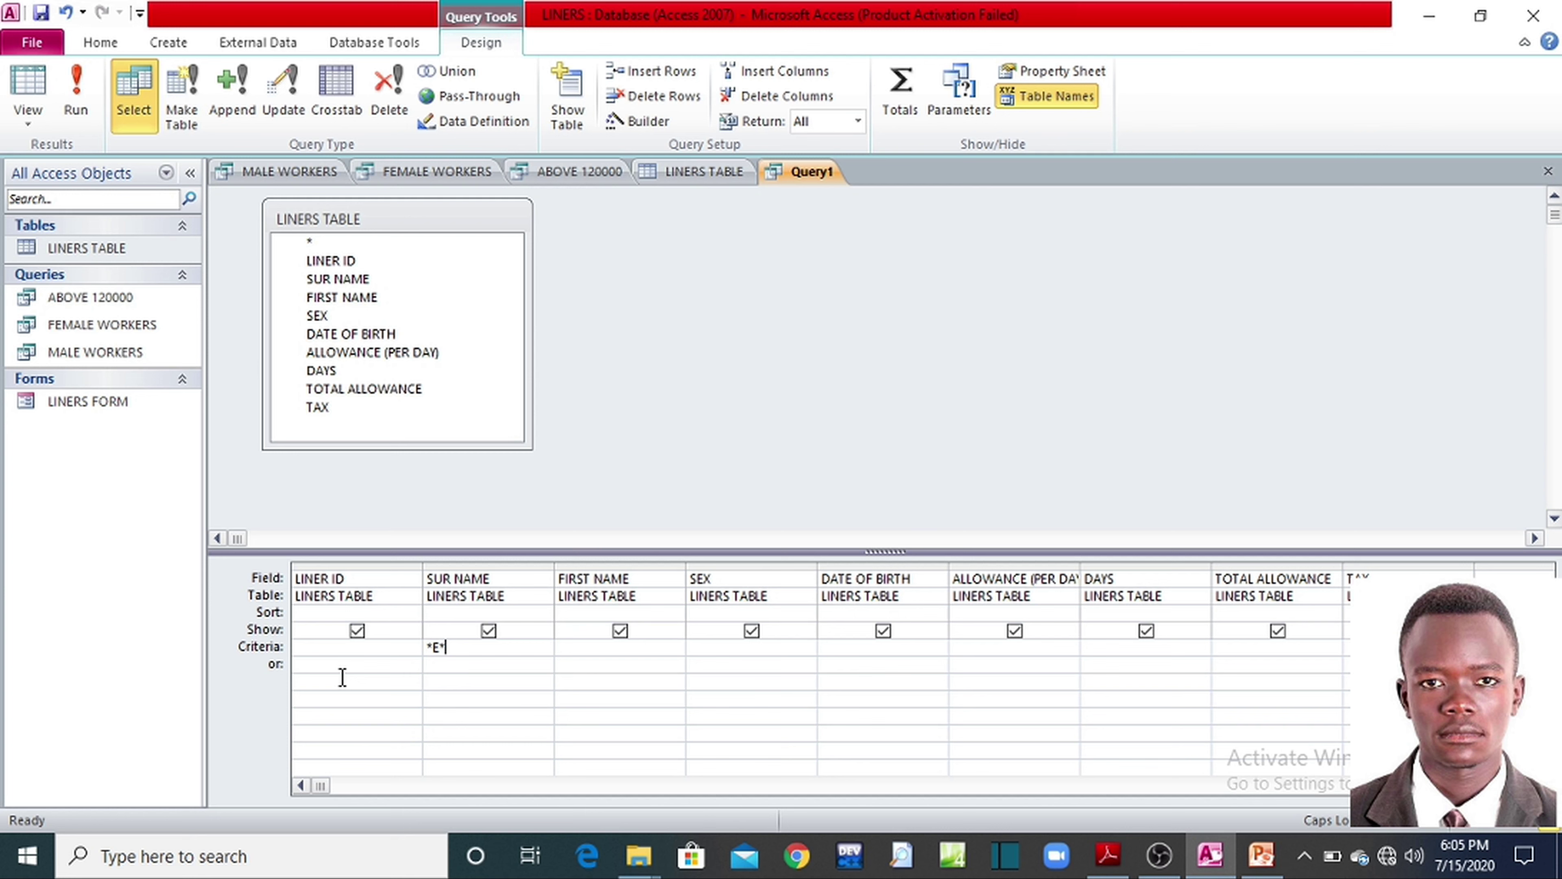
{"action": "key", "text": "BackSpace"}
{"action": "key", "text": "BackSpace"}
{"action": "key", "text": "BackSpace"}
{"action": "type", "text": "*E"}
{"action": "left_click", "coordinate": [72, 114]}
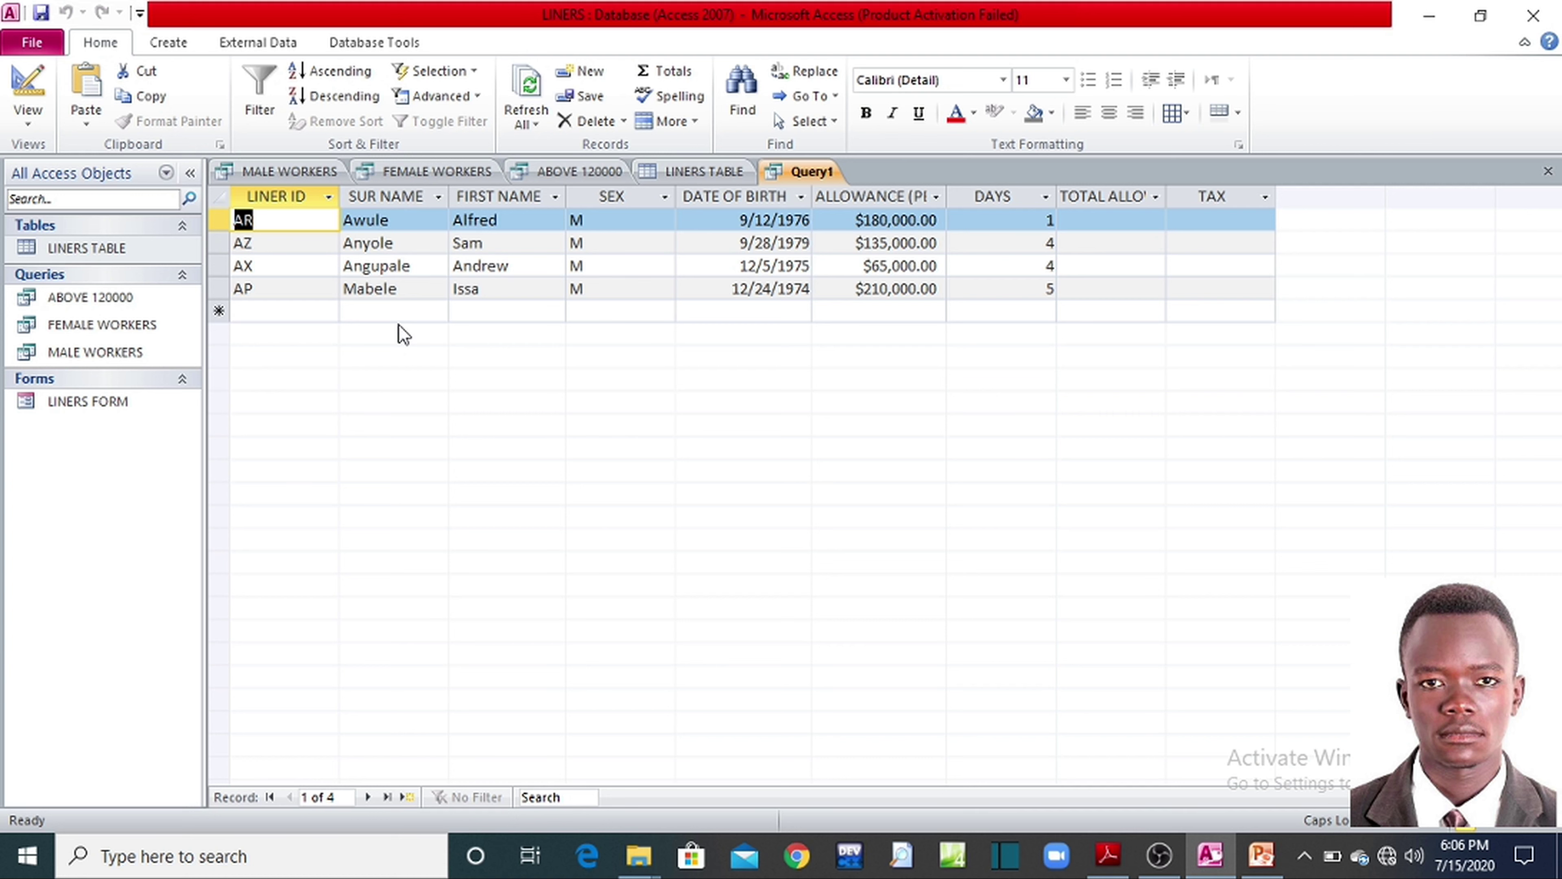
Step: Save the surnames-ending-in-E query as 'QUERY E' and close its tab
{"action": "left_click", "coordinate": [42, 11]}
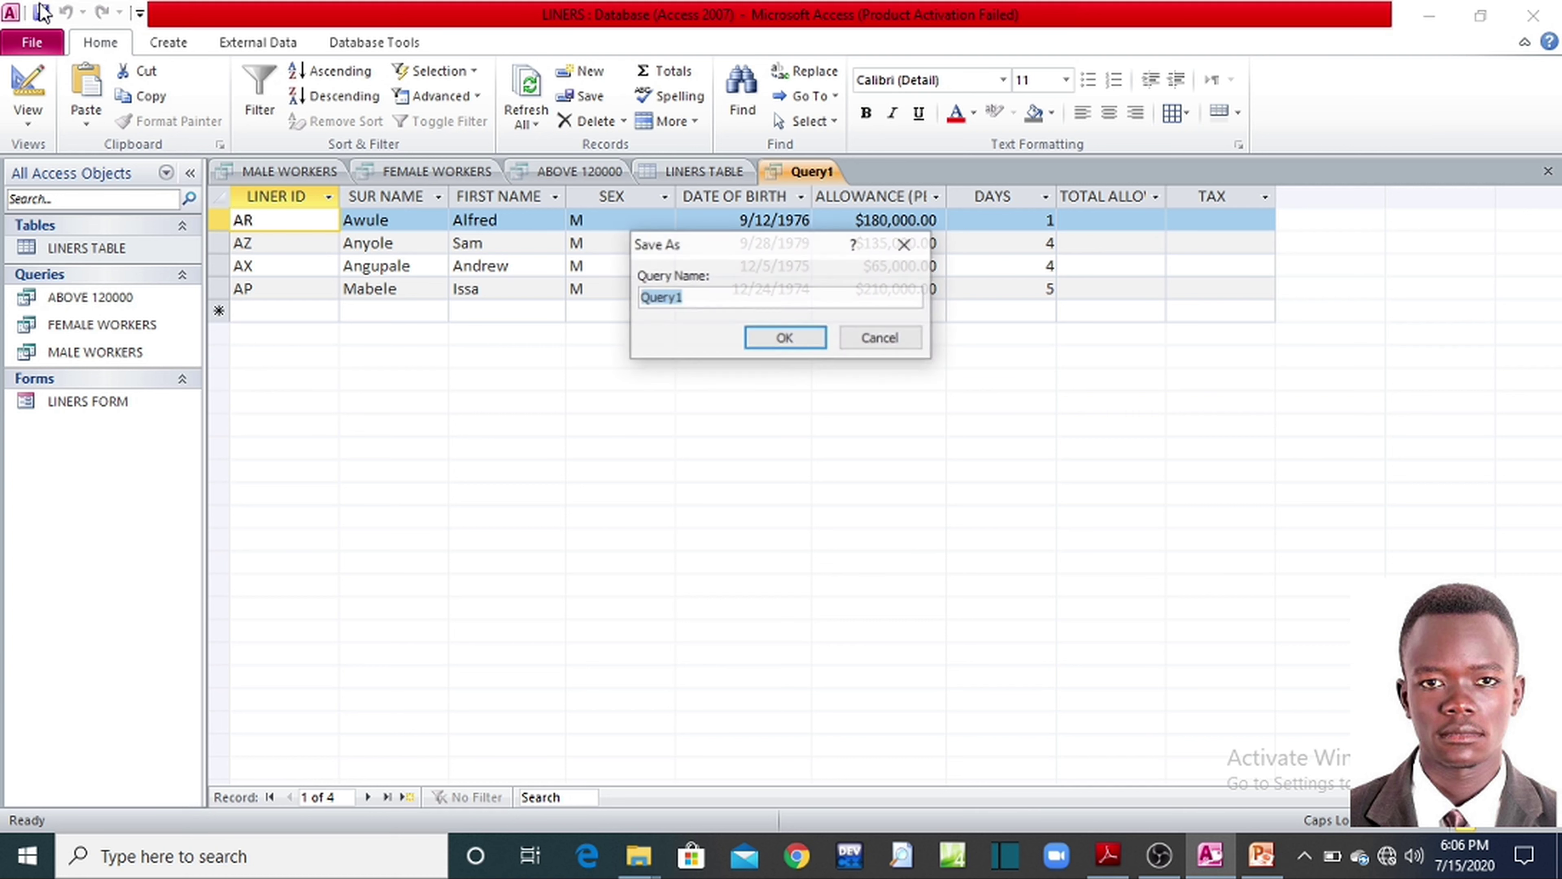
{"action": "left_click_drag", "start_coordinate": [694, 253], "coordinate": [673, 357]}
{"action": "left_click", "coordinate": [1115, 873]}
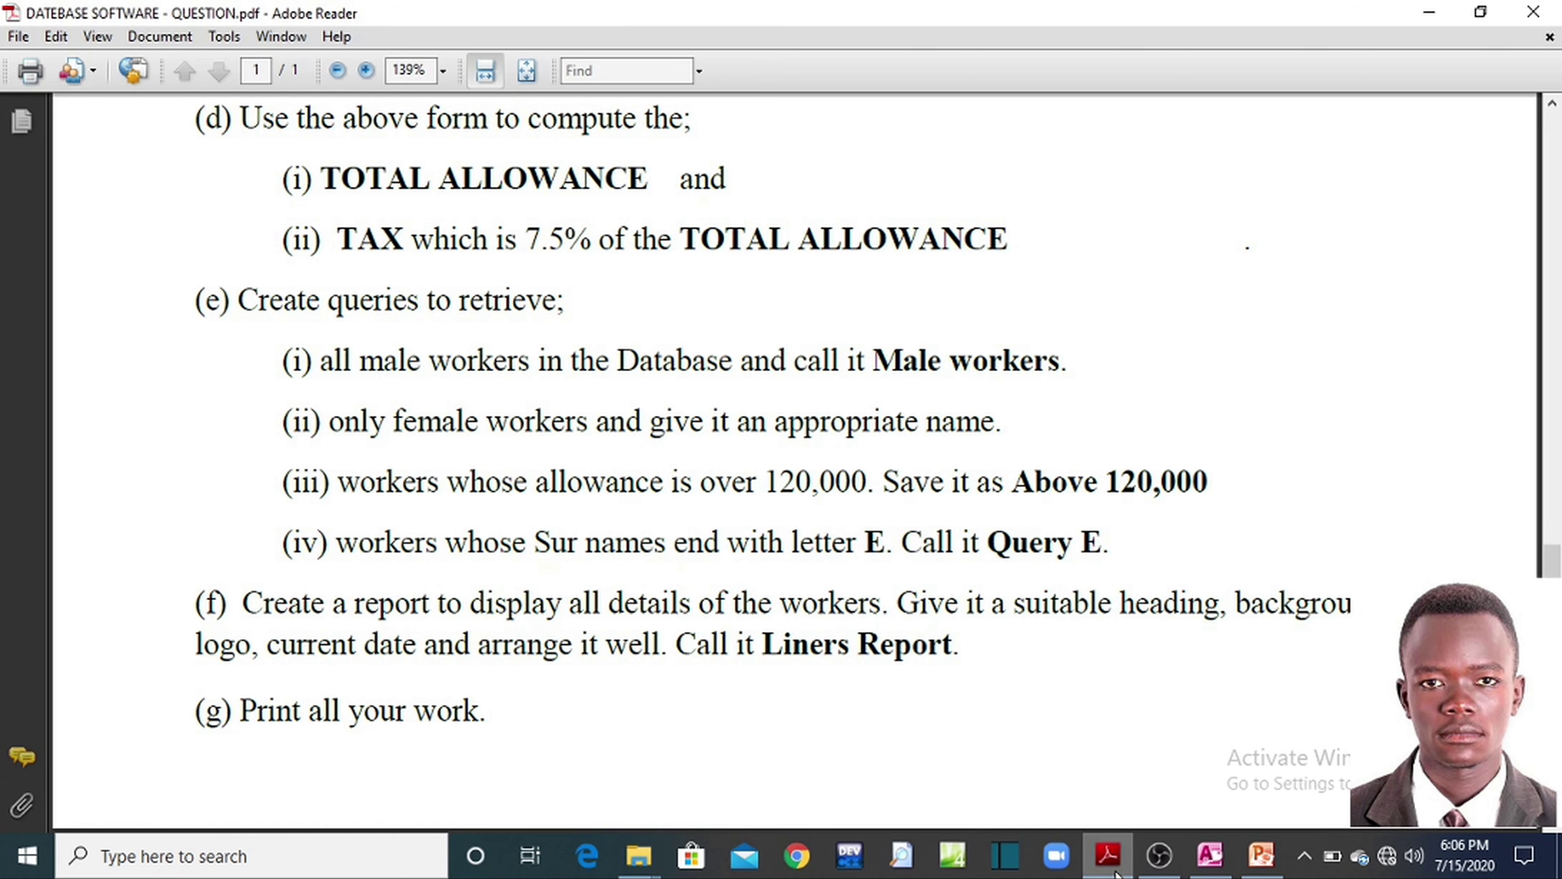
{"action": "left_click", "coordinate": [1117, 862]}
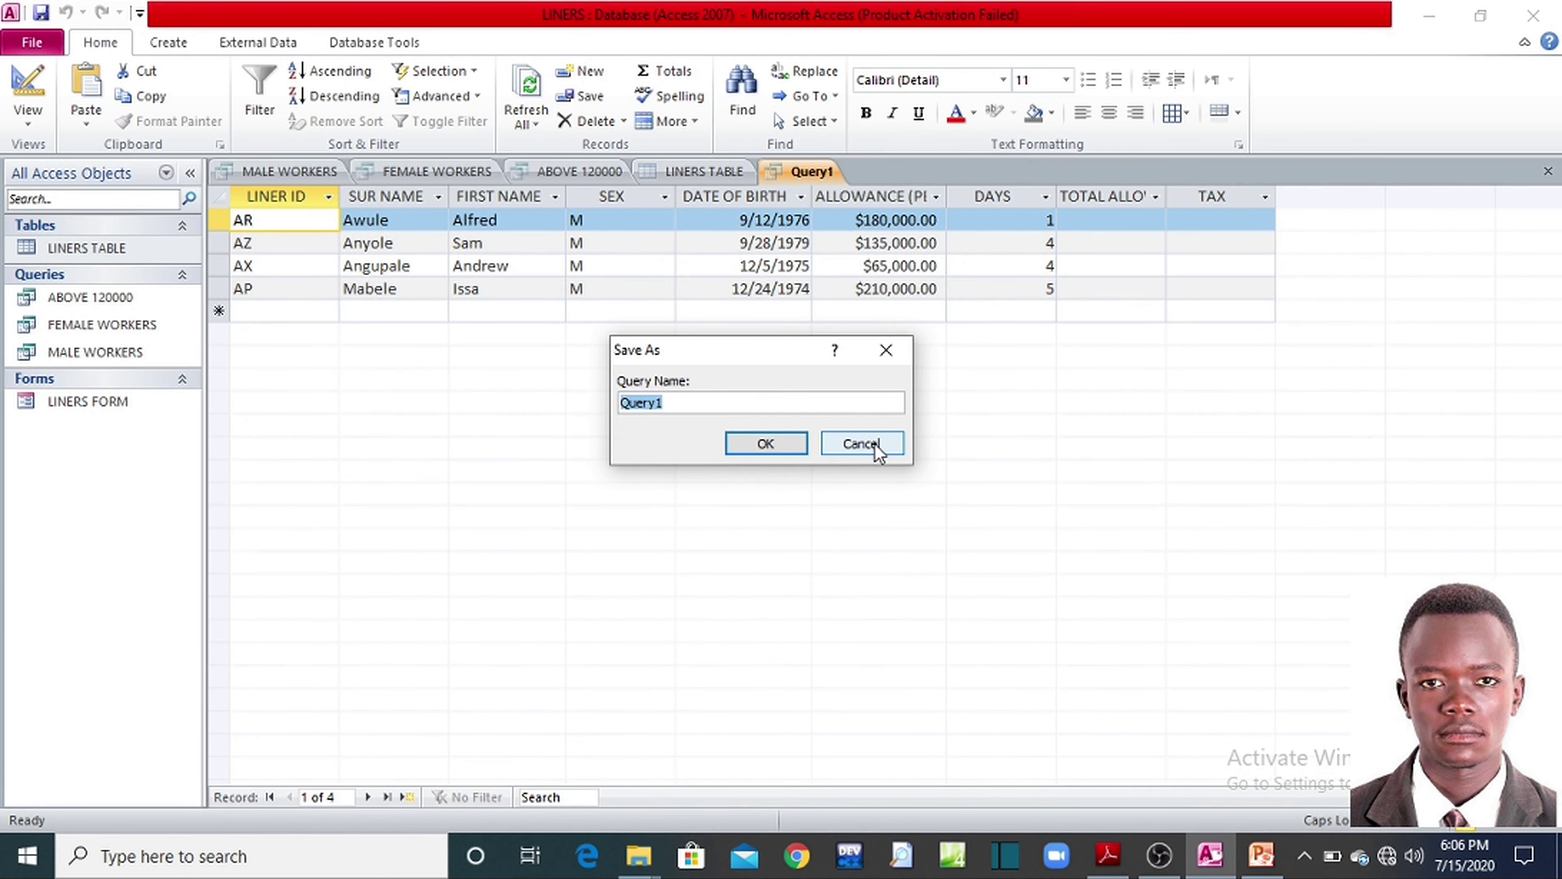
{"action": "left_click", "coordinate": [861, 443]}
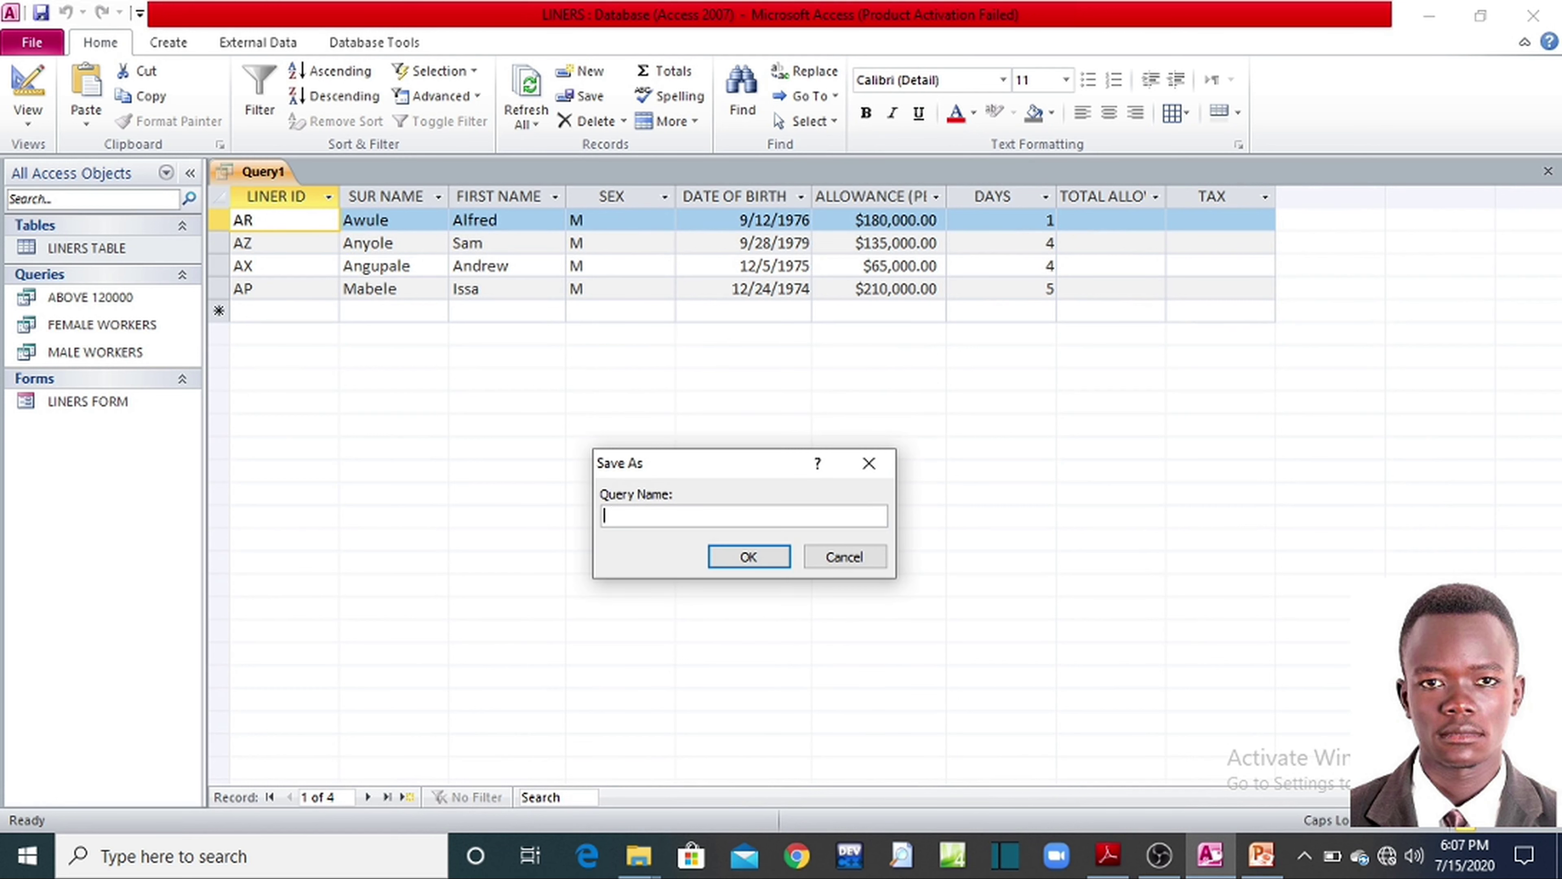
{"action": "type", "text": "QUERY E"}
{"action": "left_click", "coordinate": [761, 557]}
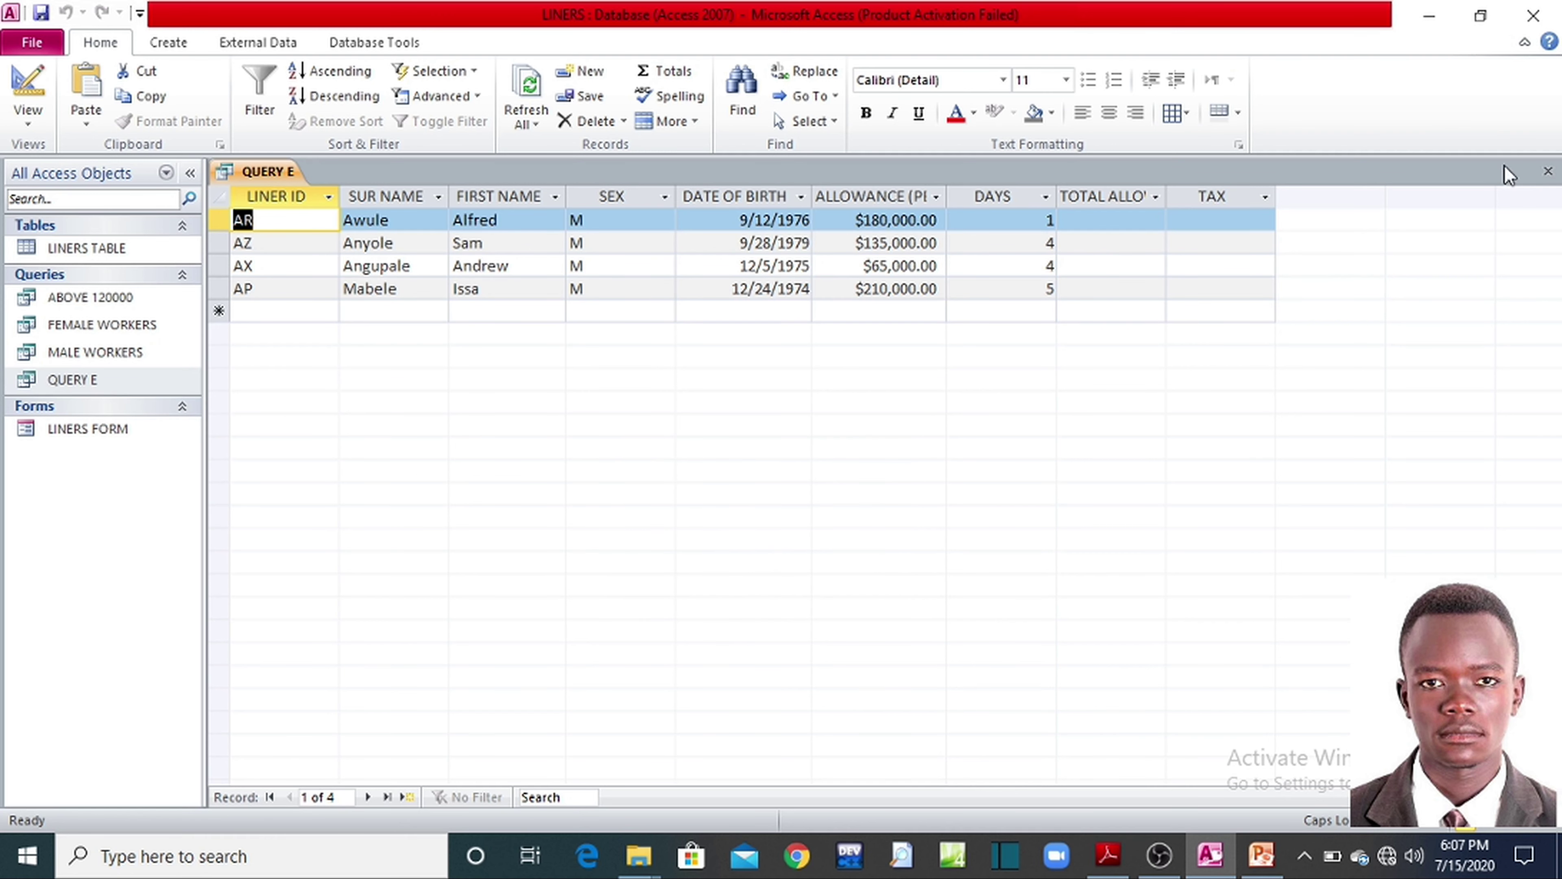
{"action": "left_click", "coordinate": [1549, 174]}
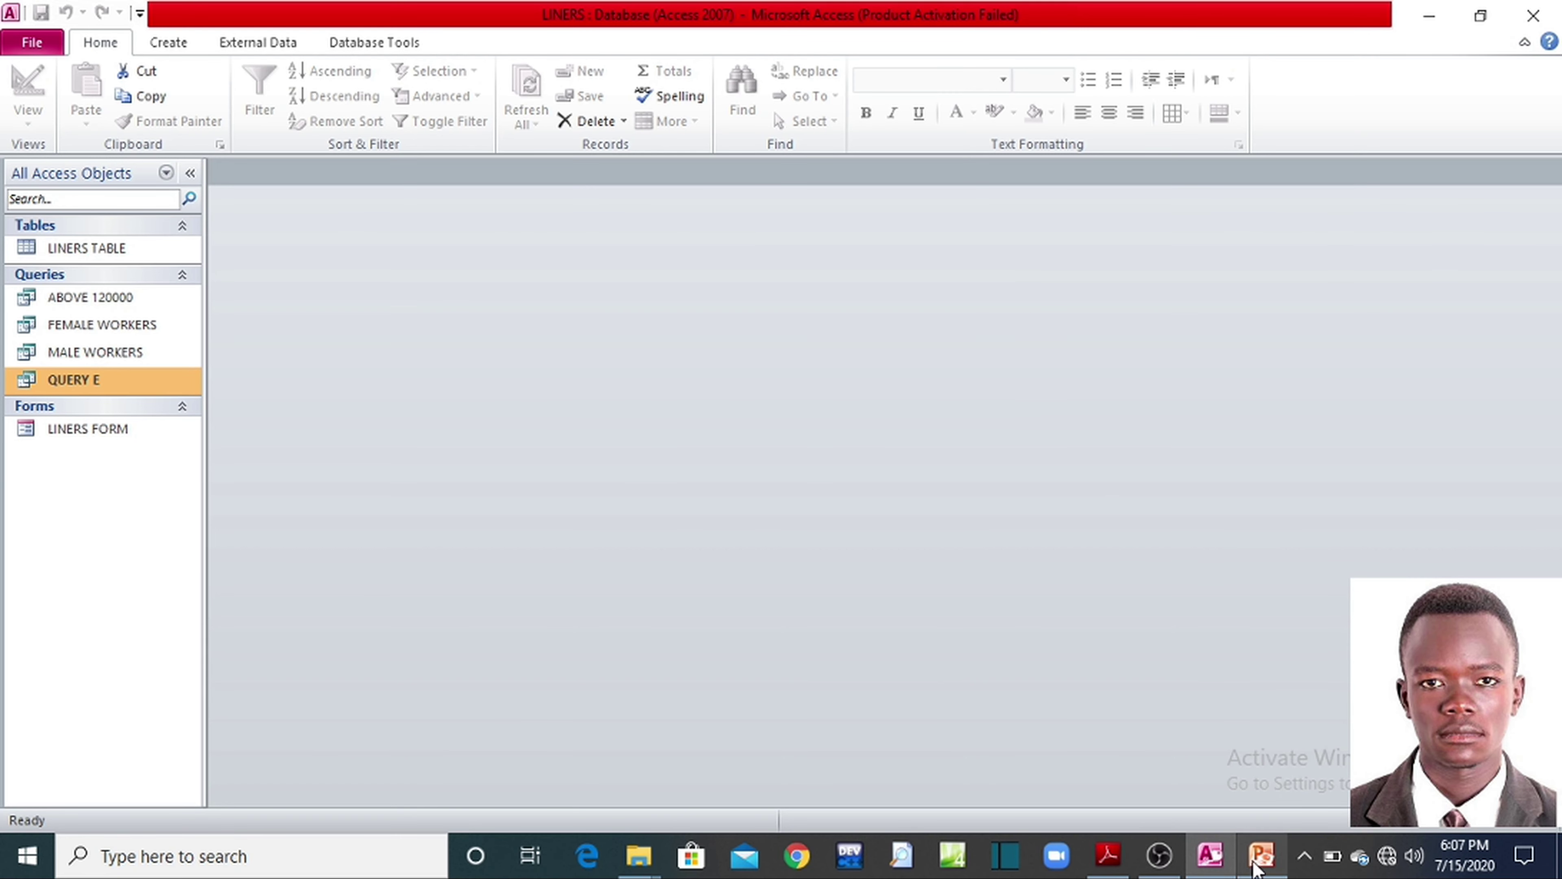
Step: Bring the question PDF forward, showing parts (e) to (g) with the Liners Report task
{"action": "left_click", "coordinate": [1111, 858]}
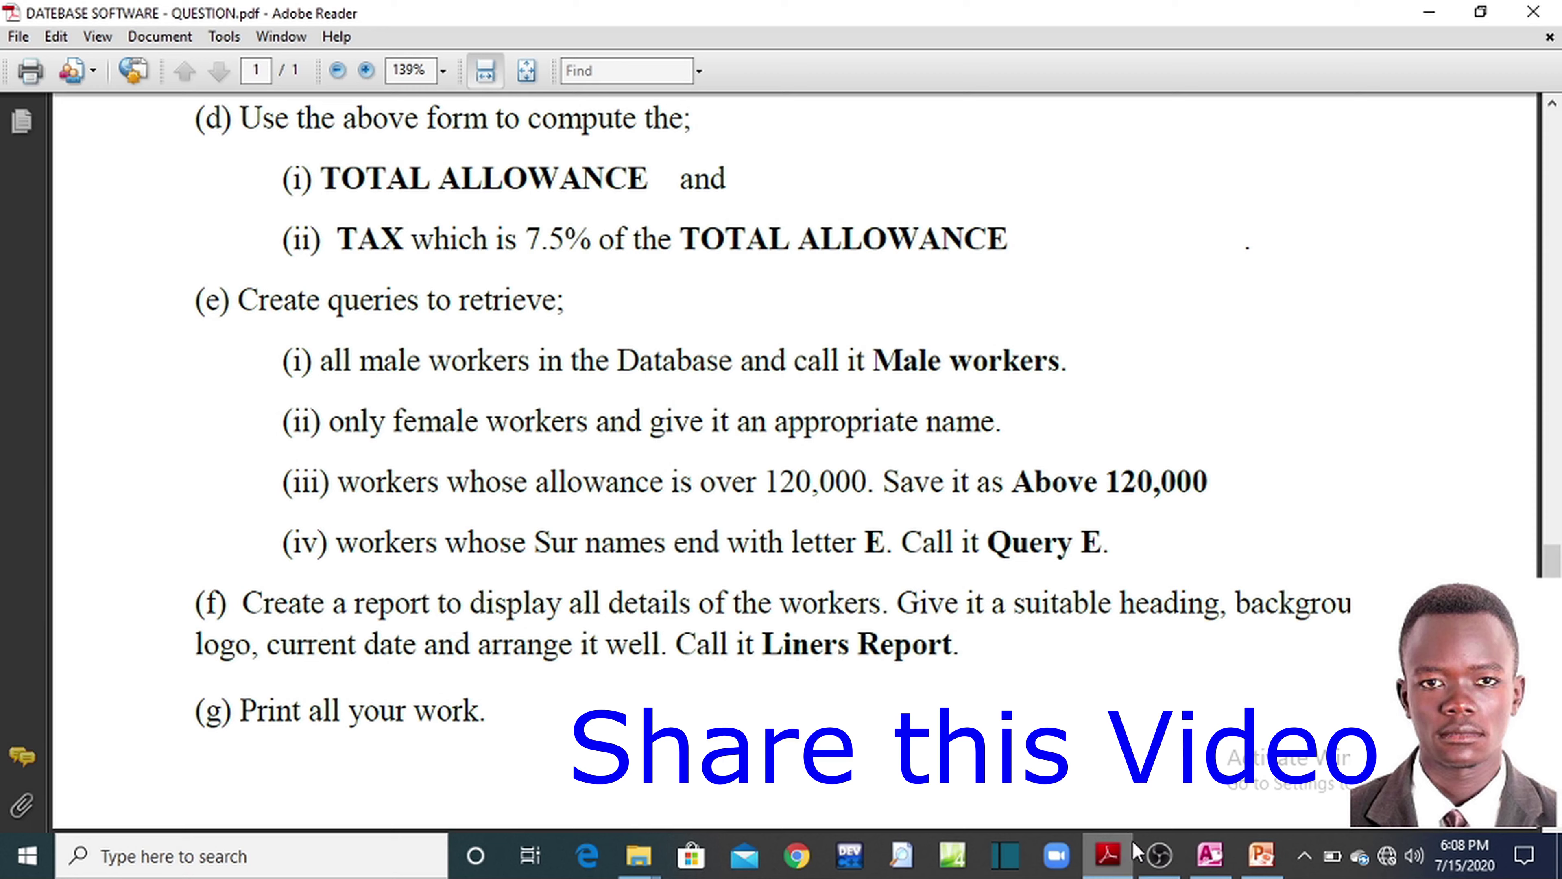
{"action": "left_click", "coordinate": [1210, 856]}
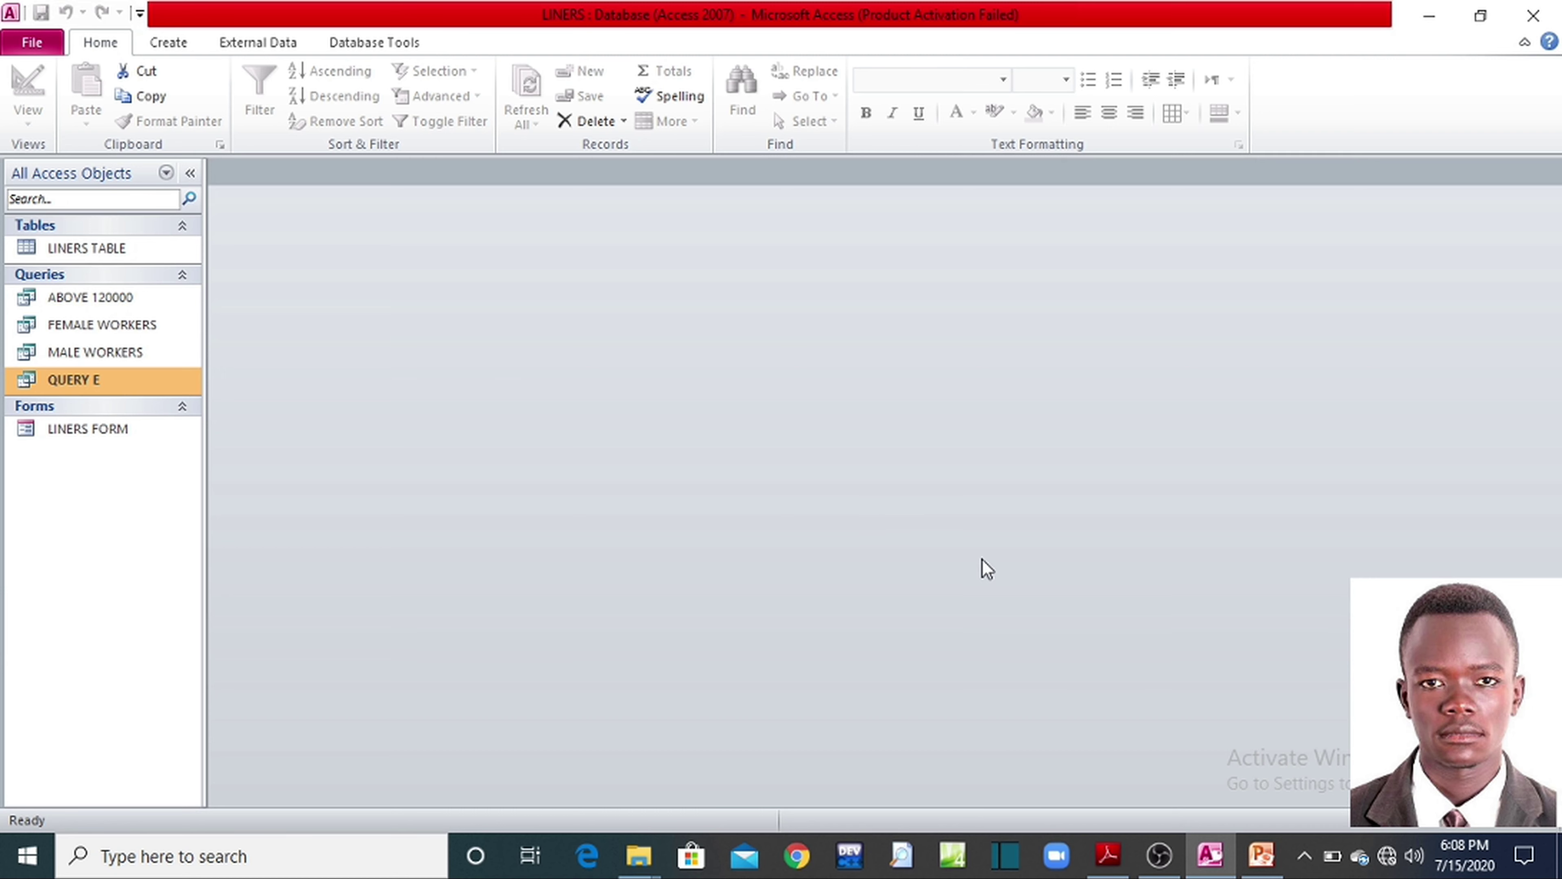
{"action": "left_click", "coordinate": [1108, 856]}
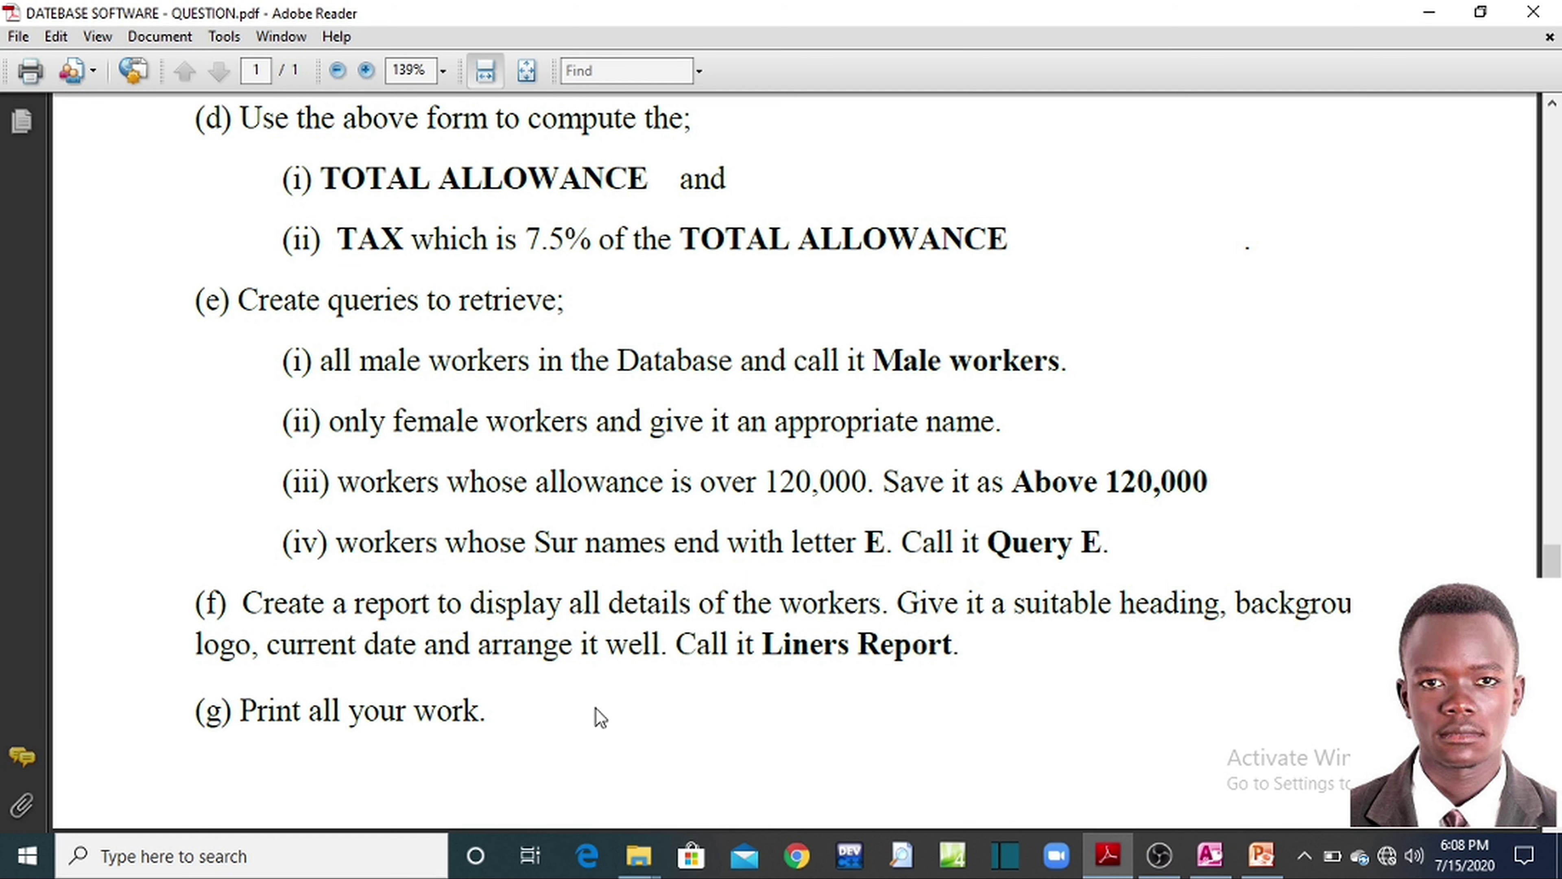